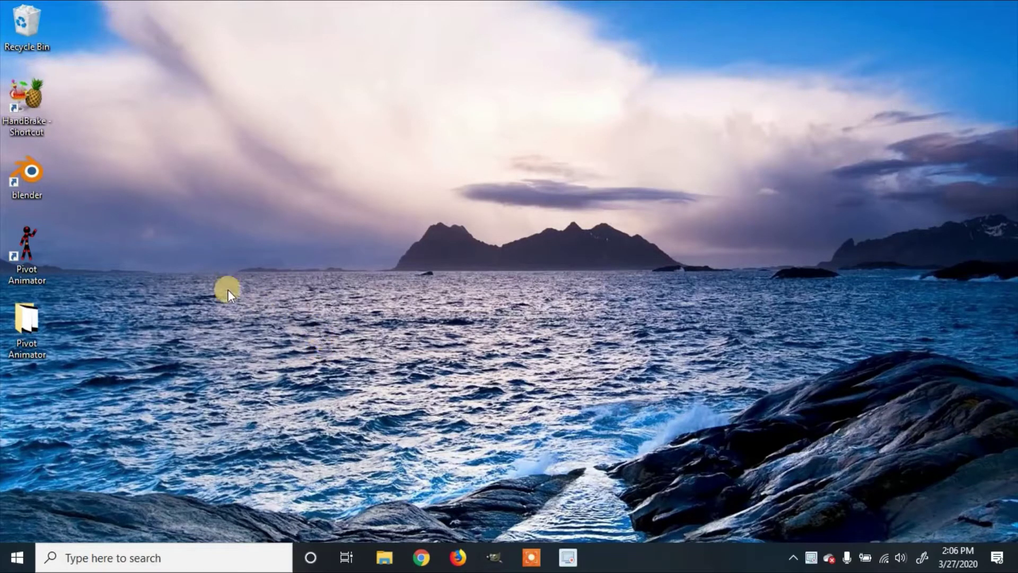
# Open Blender in a maximized window and dismiss its splash screen to reach the default scene.
pyautogui.doubleClick(34, 183)
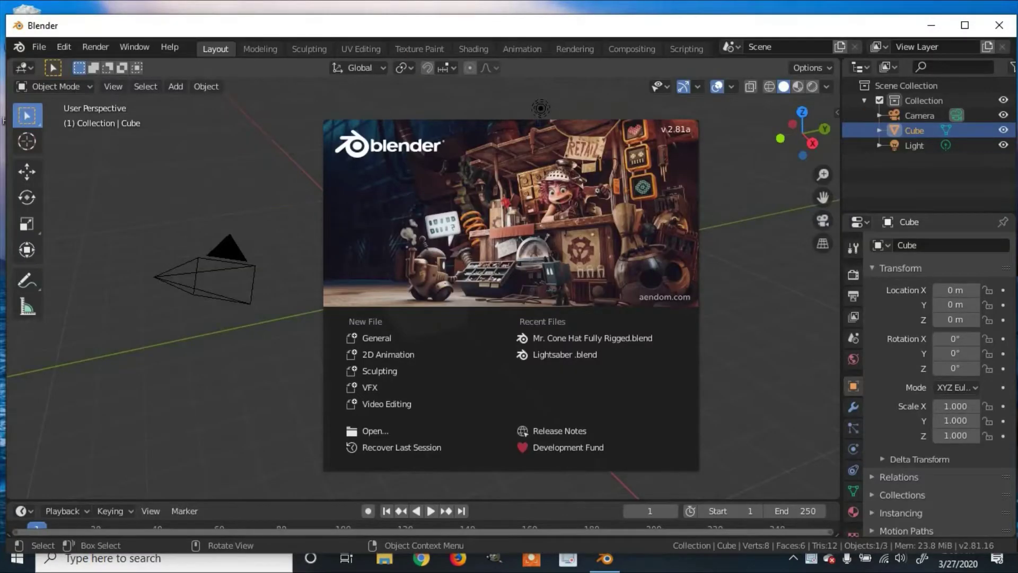
pyautogui.doubleClick(466, 24)
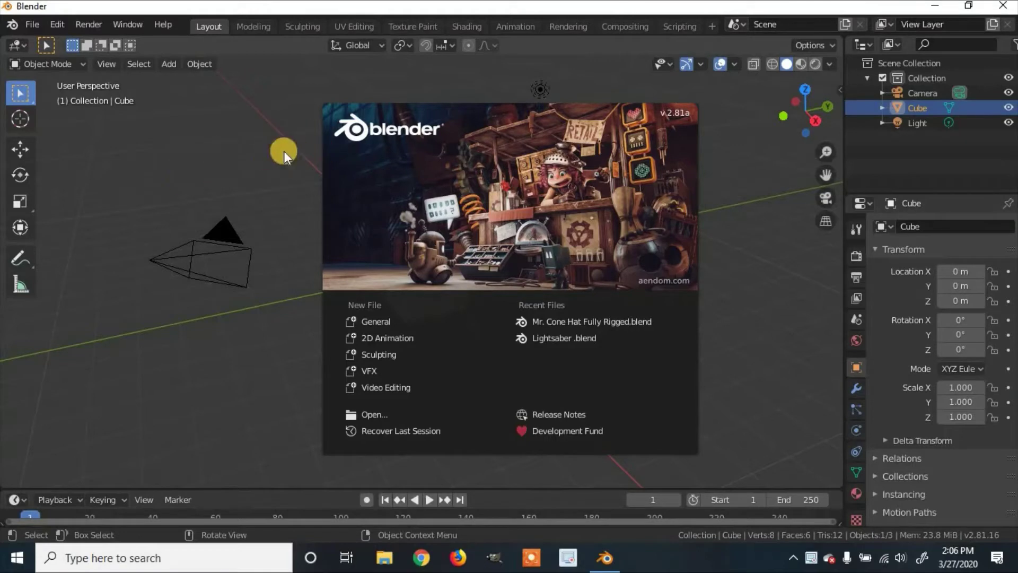
pyautogui.click(229, 145)
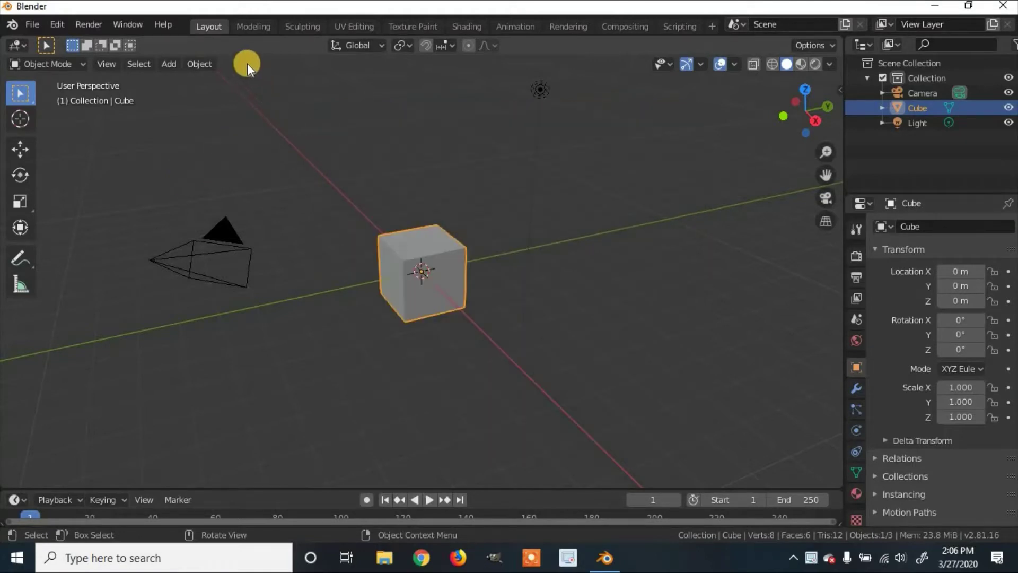
pyautogui.click(220, 27)
# Delete the default cube from the scene.
pyautogui.moveTo(517, 292); pyautogui.dragTo(616, 268, button='middle')
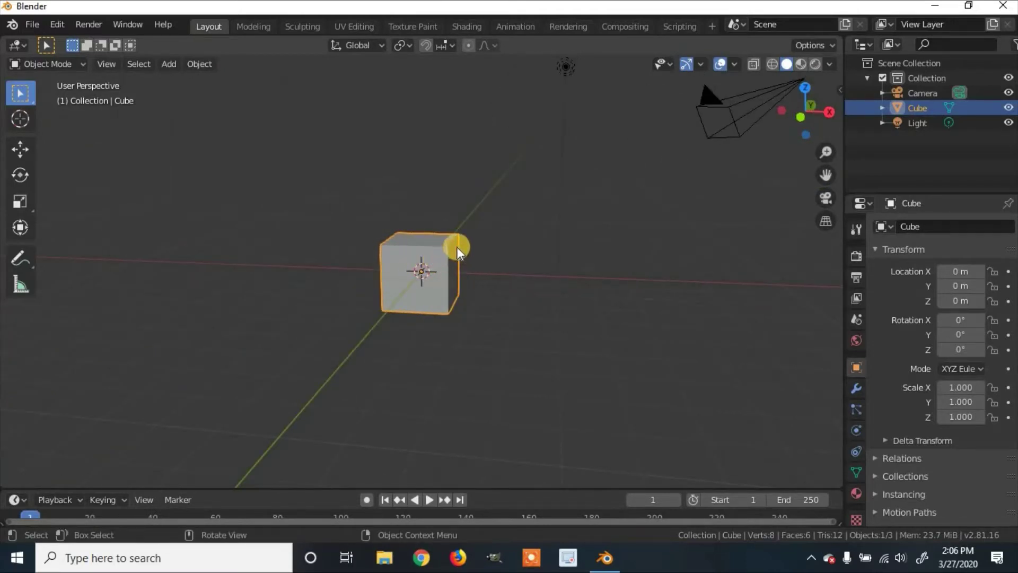
pyautogui.press('x')
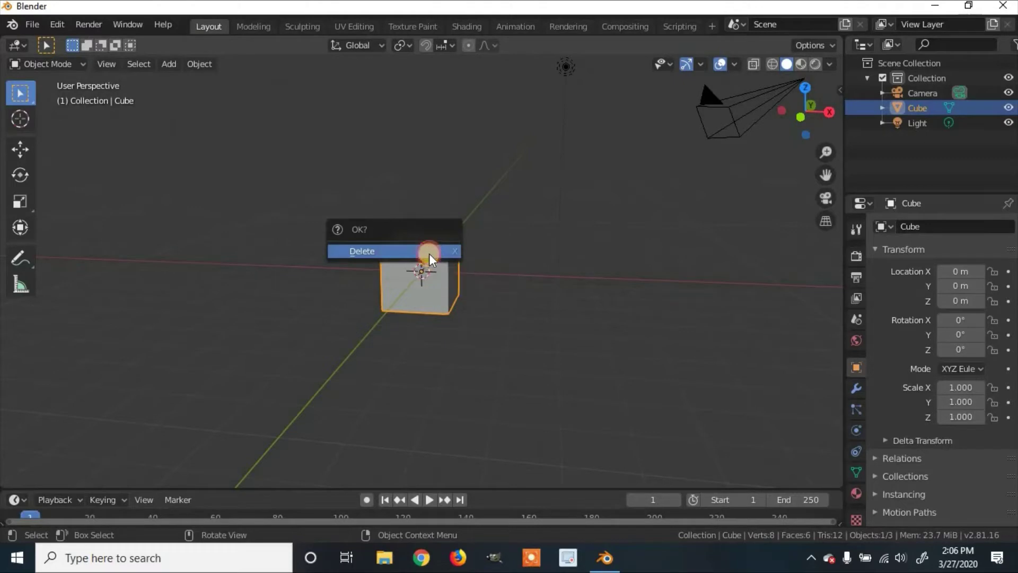
pyautogui.click(429, 253)
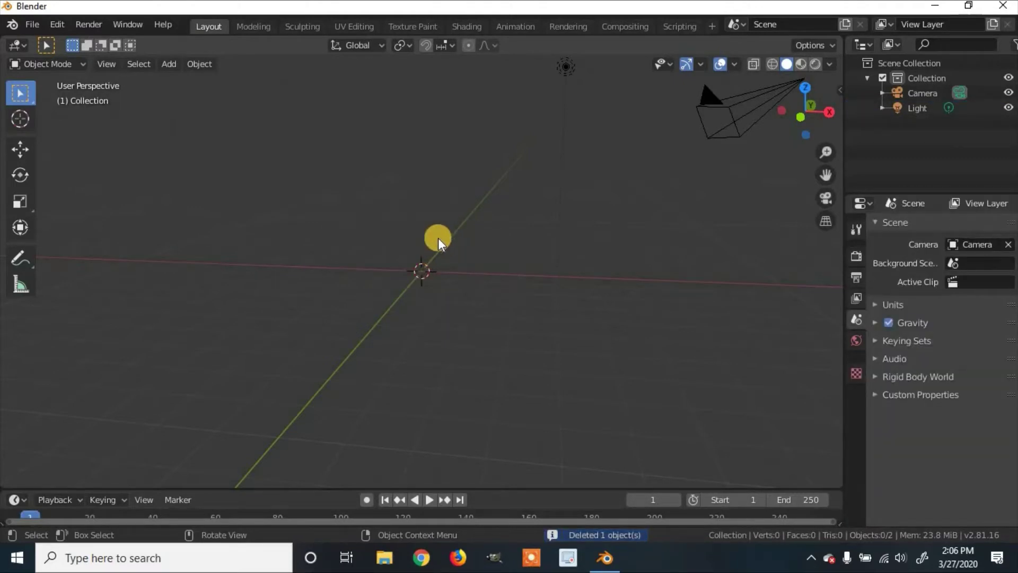
# Add an Ico Sphere mesh at the scene's origin.
pyautogui.moveTo(437, 236); pyautogui.dragTo(457, 243, button='middle')
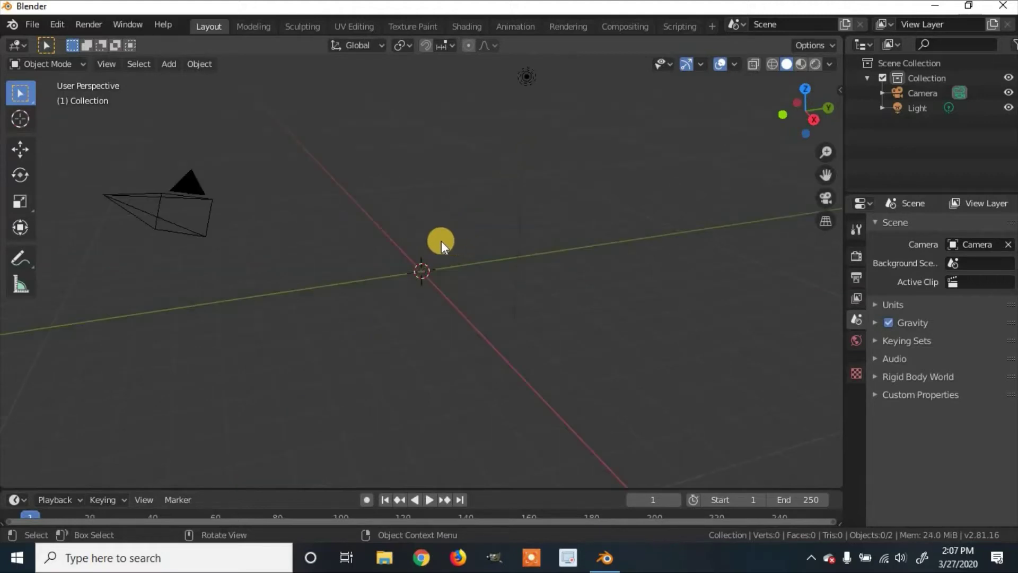
pyautogui.hotkey('shift', 'a')
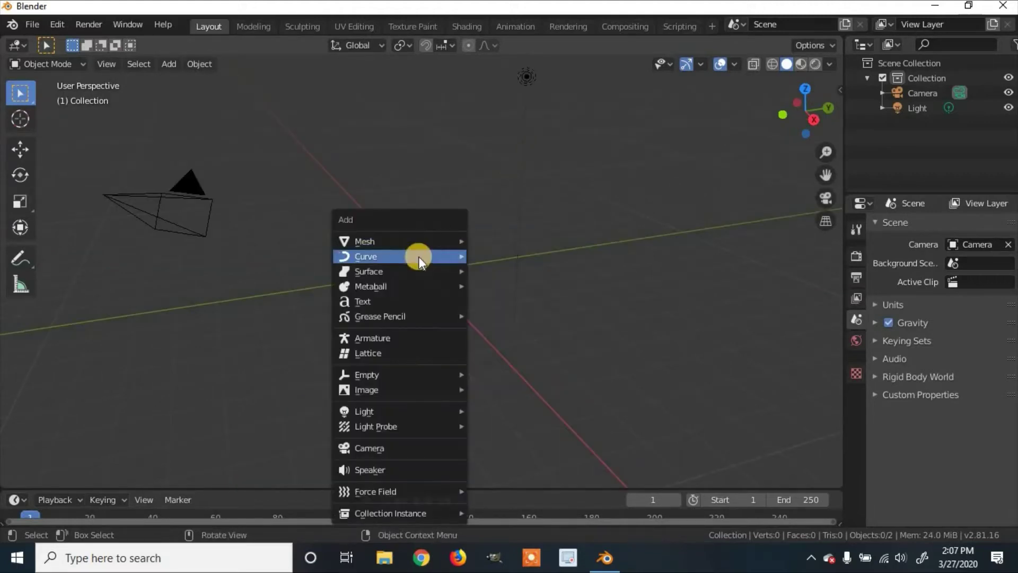
pyautogui.moveTo(416, 259)
pyautogui.moveTo(438, 241)
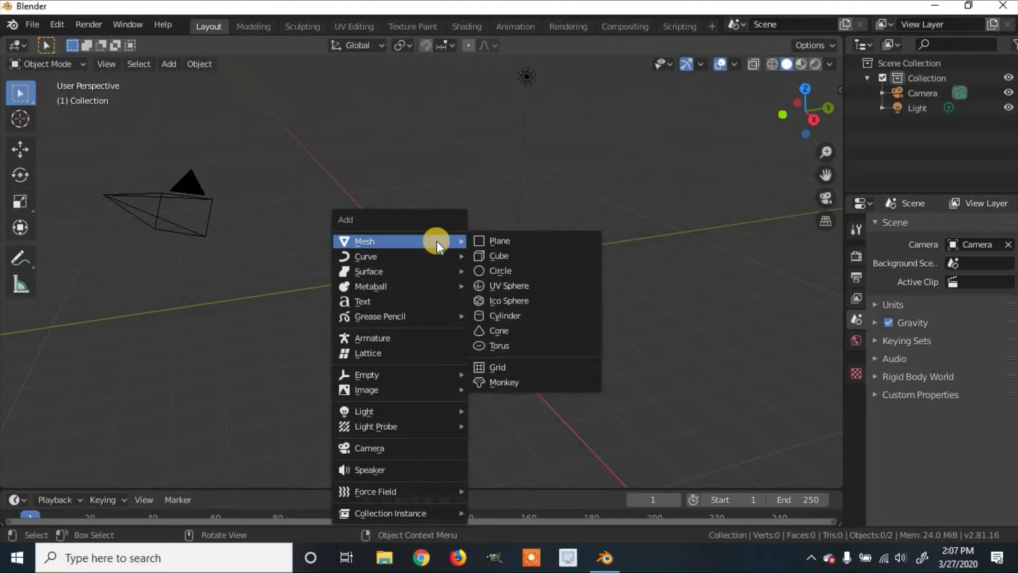
pyautogui.click(546, 304)
pyautogui.moveTo(427, 300); pyautogui.dragTo(556, 272, button='middle')
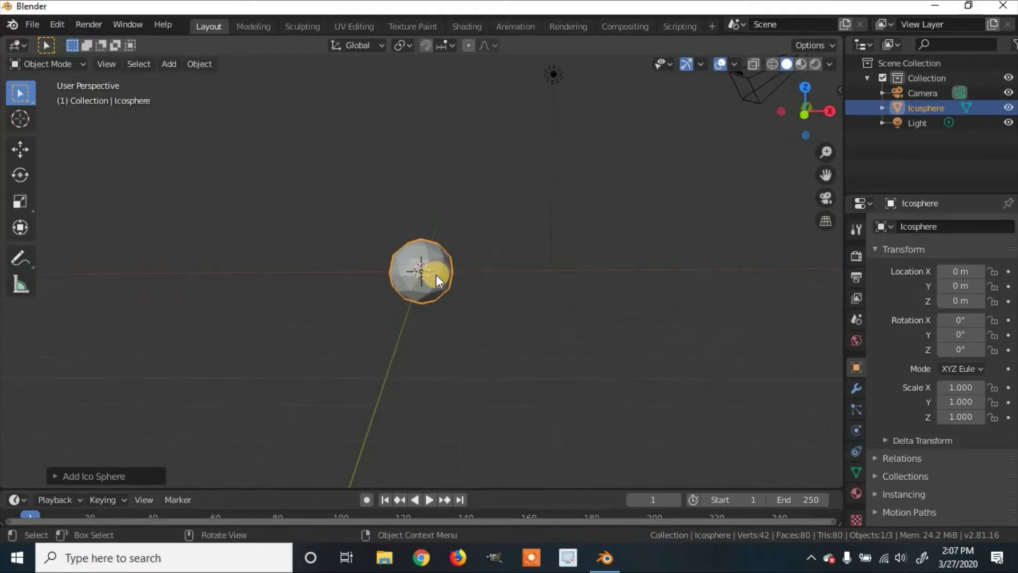
pyautogui.press('g')
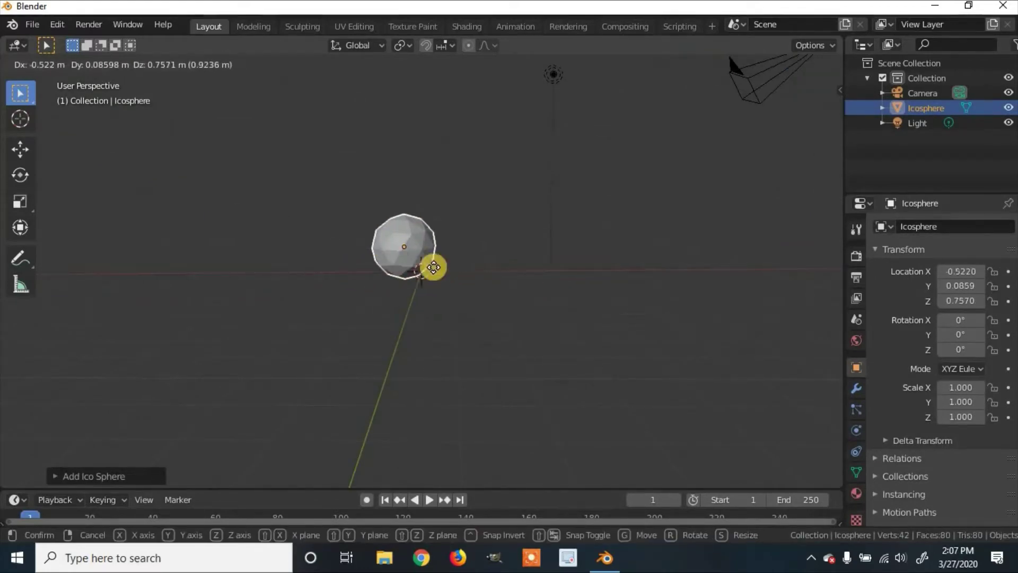
pyautogui.click(426, 259)
pyautogui.hotkey('ctrl', 'z')
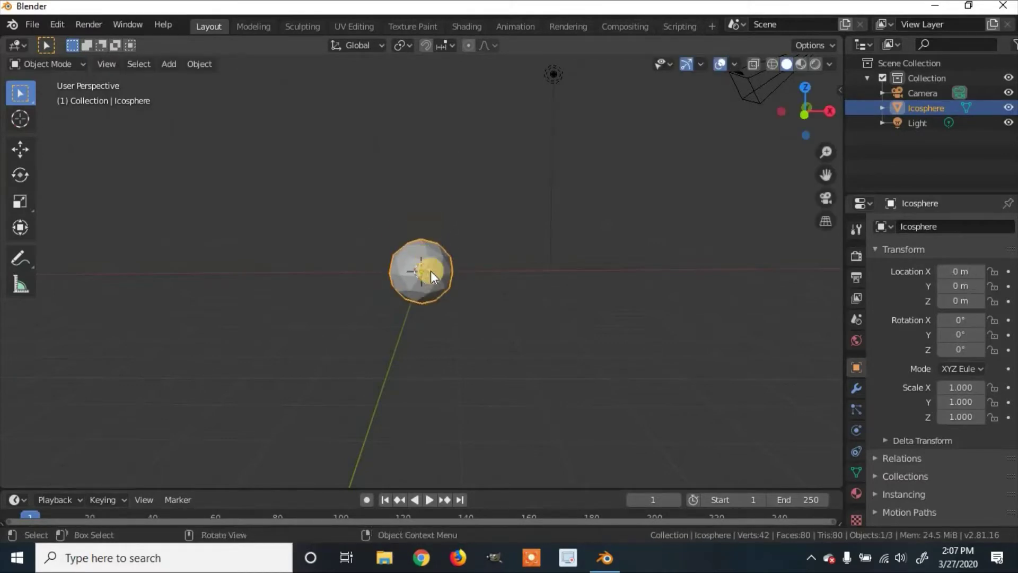
# Move the ico sphere straight up along the global Z axis by about 2 m.
pyautogui.moveTo(423, 281); pyautogui.dragTo(469, 236, button='middle')
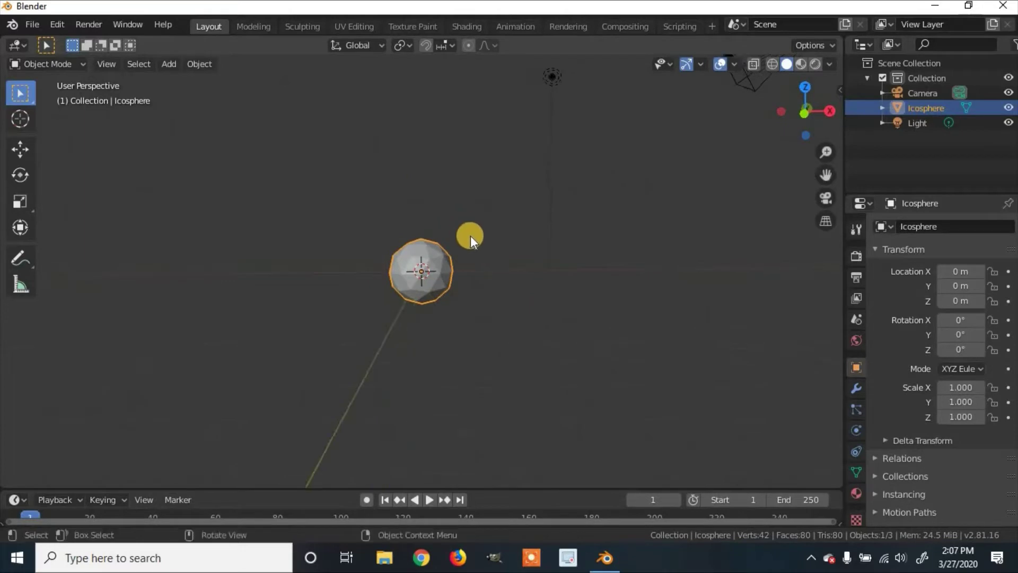
pyautogui.press('g')
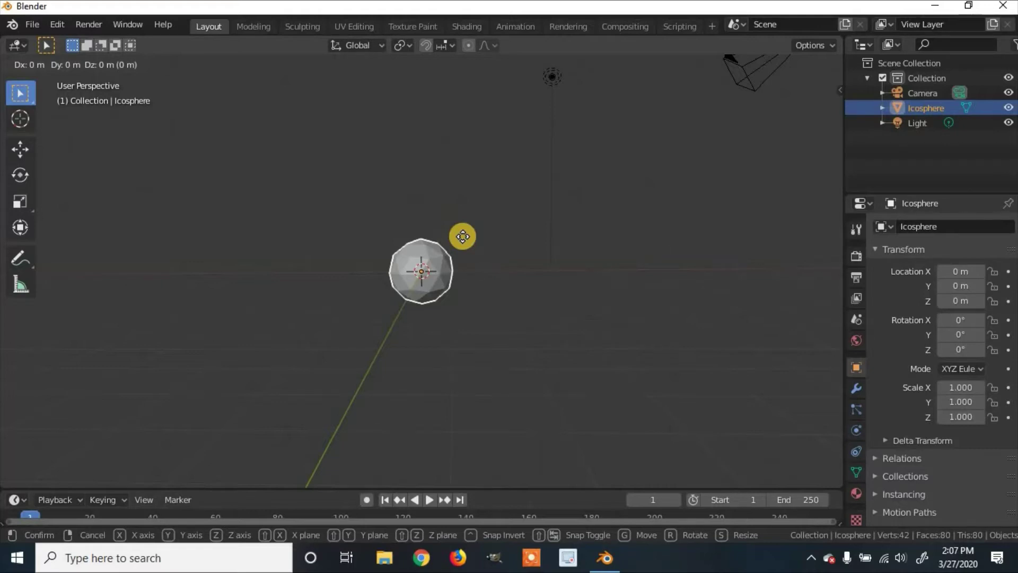
pyautogui.press('z')
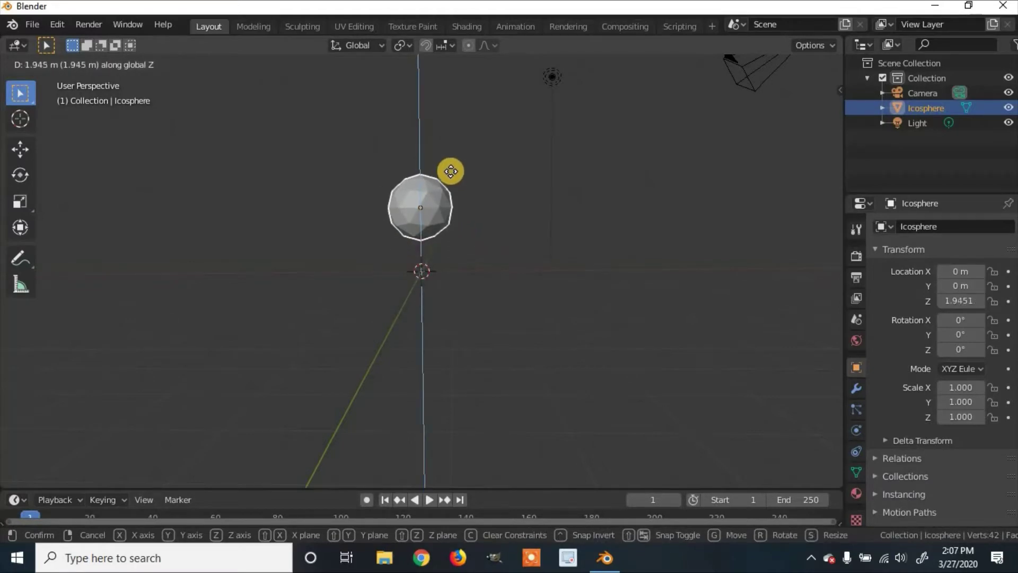
pyautogui.click(450, 171)
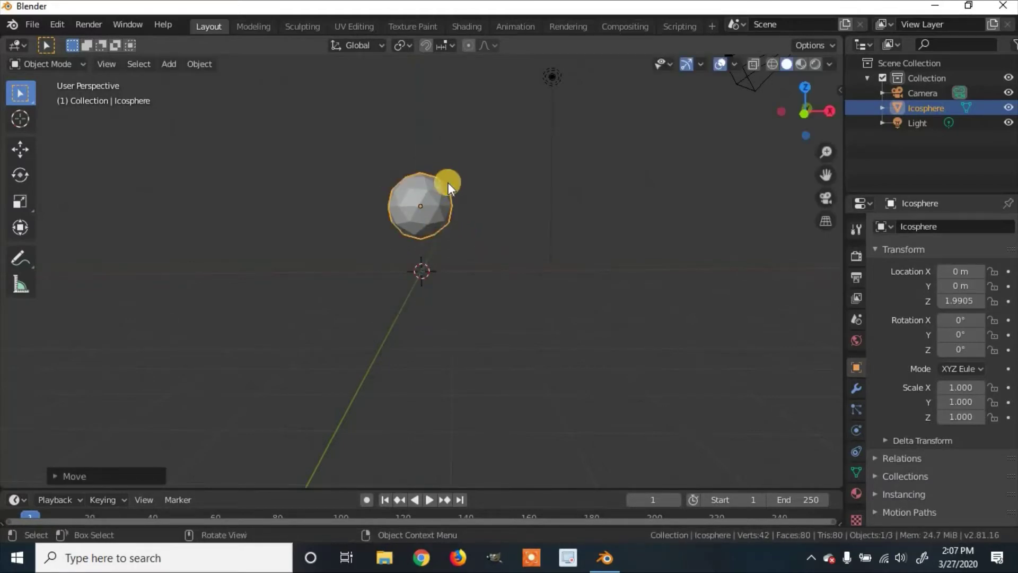
# Enlarge the ico sphere uniformly to a scale of about 1.67 on all axes.
pyautogui.moveTo(448, 183)
pyautogui.mouseDown(button='middle')
pyautogui.moveTo(521, 178)
pyautogui.moveTo(492, 195)
pyautogui.moveTo(342, 198)
pyautogui.moveTo(436, 191)
pyautogui.mouseUp(button='middle')
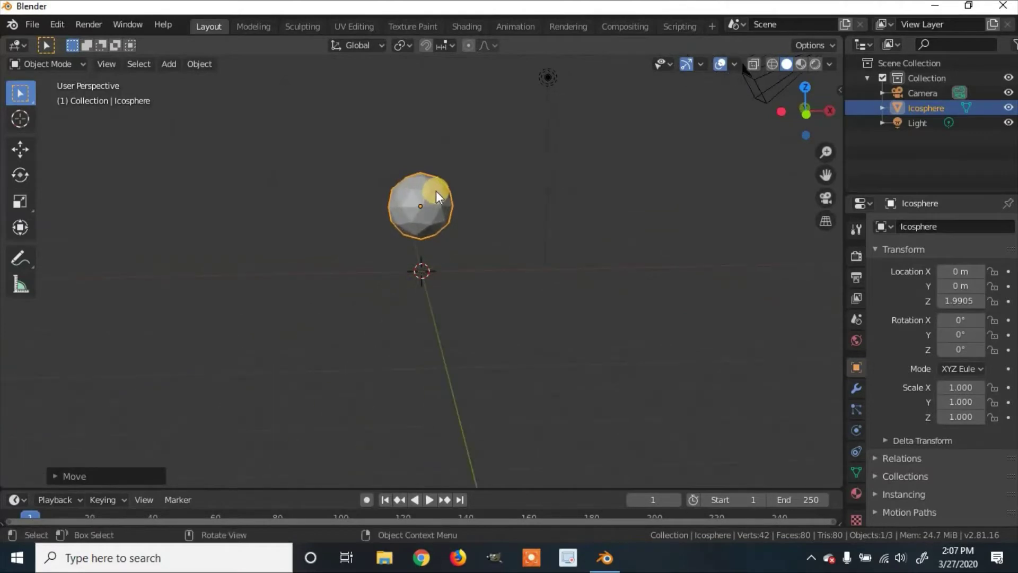
pyautogui.press('shift')
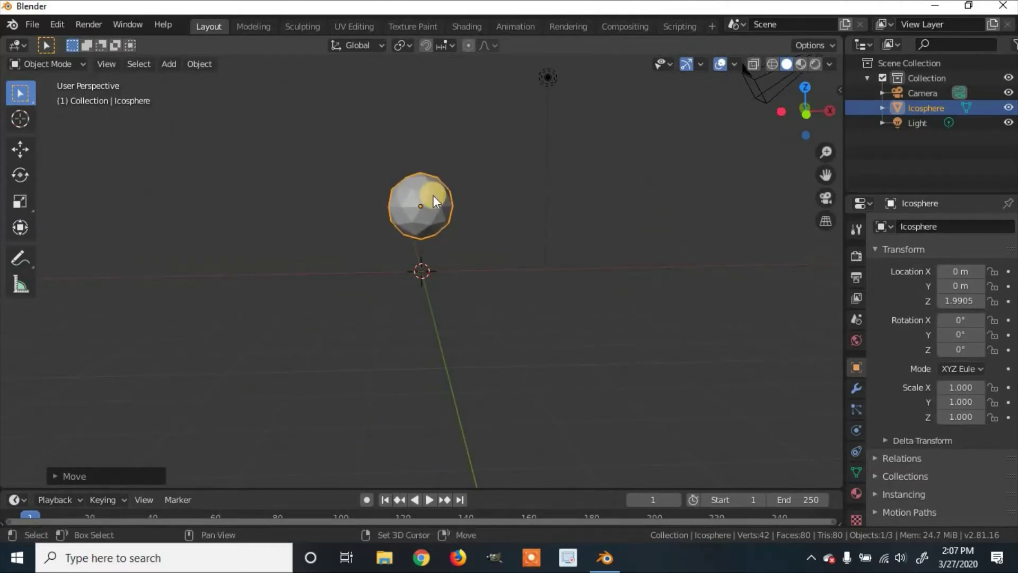
pyautogui.keyDown('shift'); pyautogui.moveTo(411, 240); pyautogui.dragTo(165, 268, button='middle'); pyautogui.keyUp('shift')
pyautogui.moveTo(305, 253); pyautogui.dragTo(438, 241, button='middle')
pyautogui.press('s')
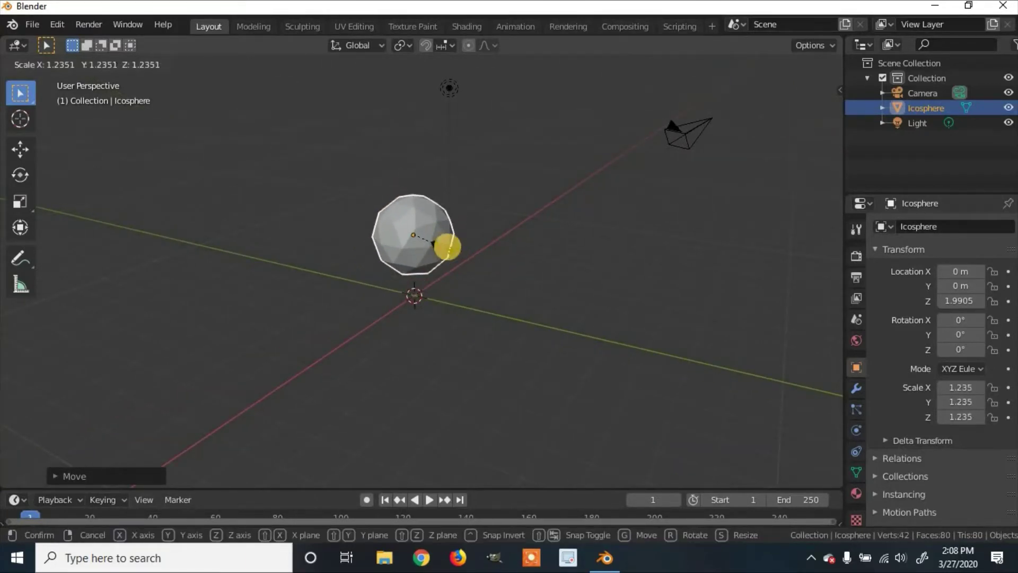
pyautogui.click(454, 246)
# Add a cylinder mesh at the origin beneath the ico sphere and shrink it uniformly to a scale of about 0.25.
pyautogui.moveTo(510, 243); pyautogui.dragTo(406, 217, button='middle')
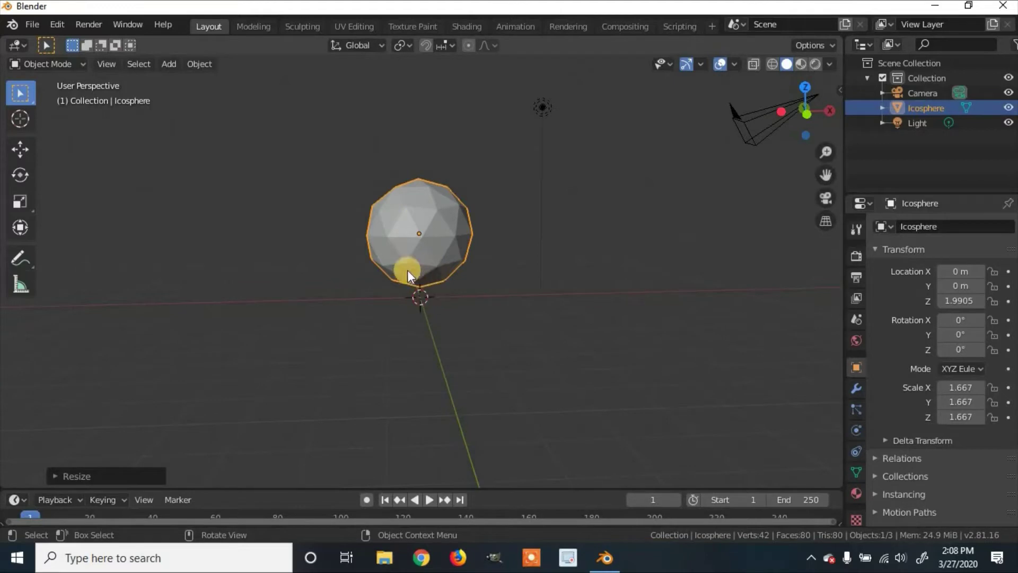
pyautogui.moveTo(411, 275); pyautogui.dragTo(418, 273, button='middle')
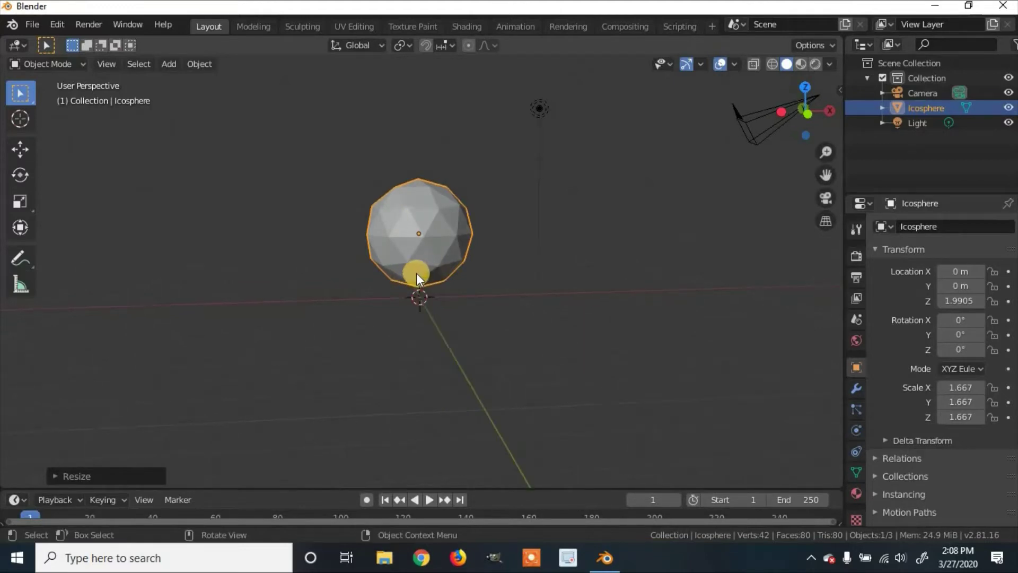
pyautogui.hotkey('shift', 'a')
pyautogui.moveTo(416, 272)
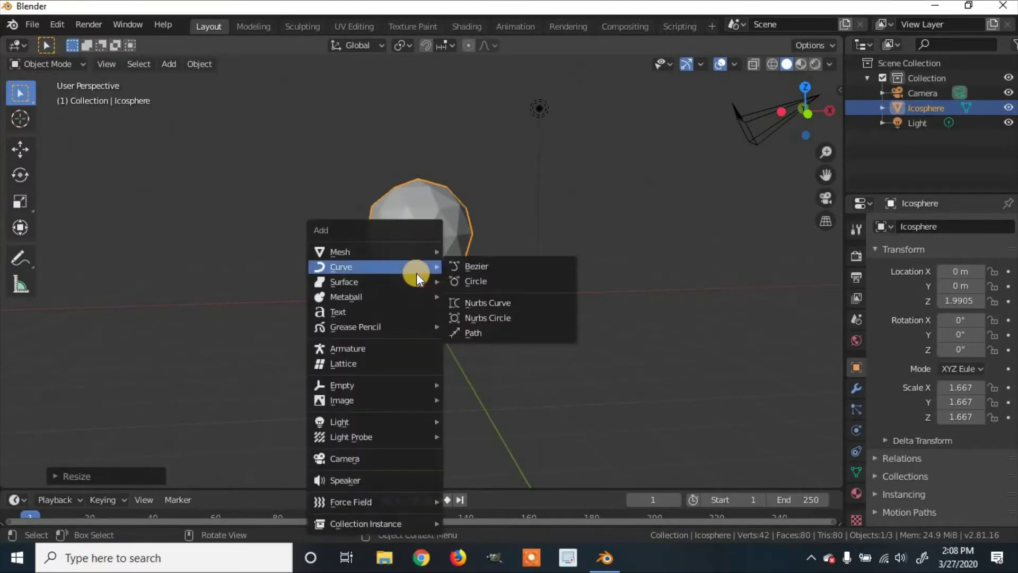
pyautogui.moveTo(414, 252)
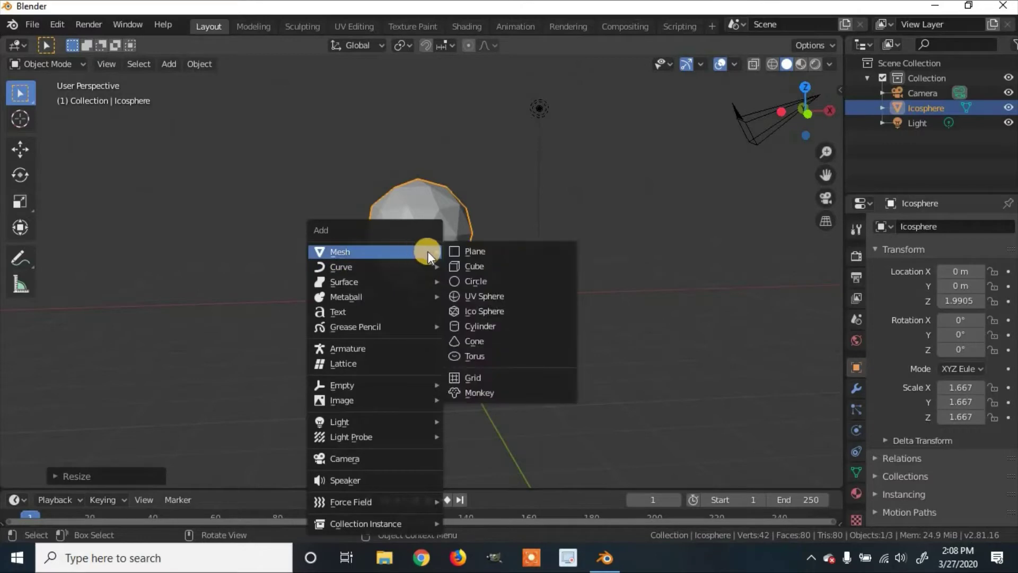
pyautogui.click(501, 326)
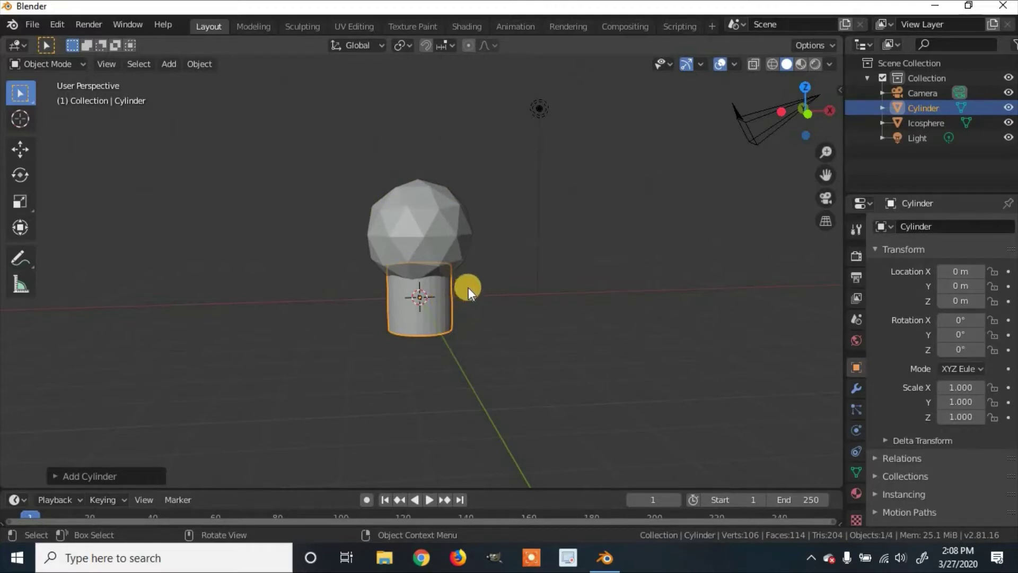
pyautogui.press('s')
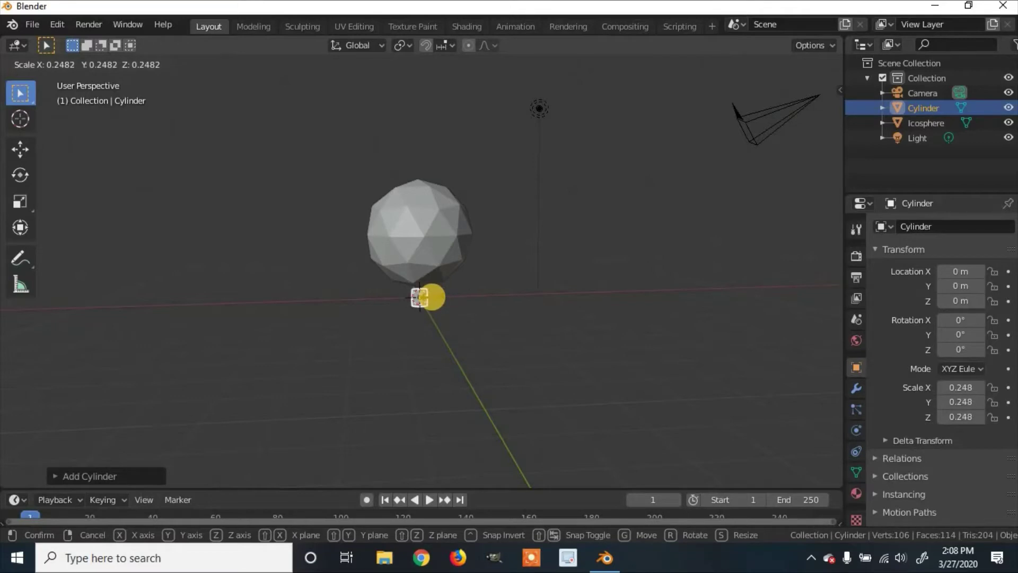
pyautogui.click(432, 297)
pyautogui.moveTo(437, 297)
pyautogui.mouseDown(button='middle')
pyautogui.moveTo(527, 293)
pyautogui.moveTo(469, 272)
pyautogui.moveTo(419, 297)
pyautogui.mouseUp(button='middle')
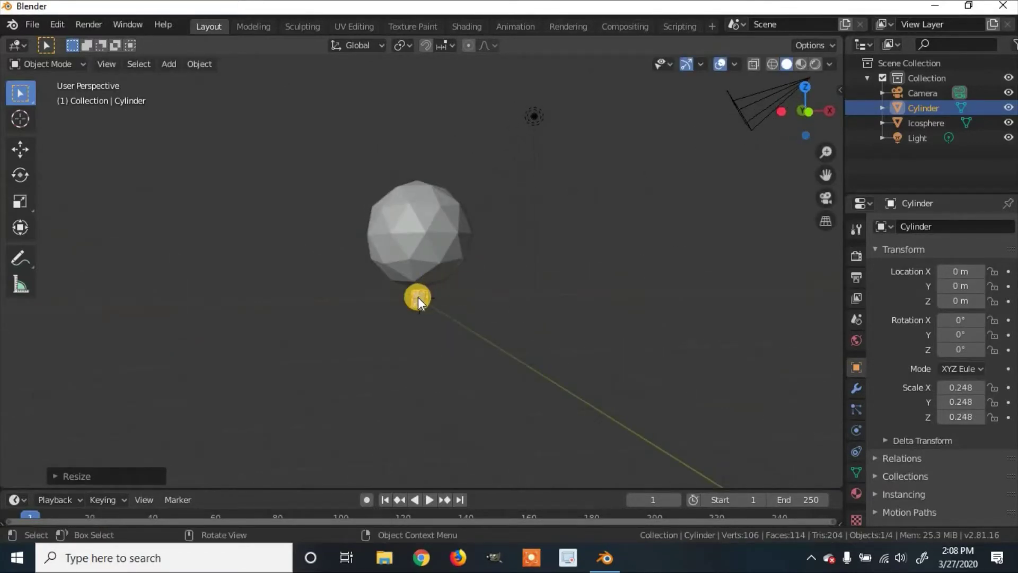
pyautogui.press('g')
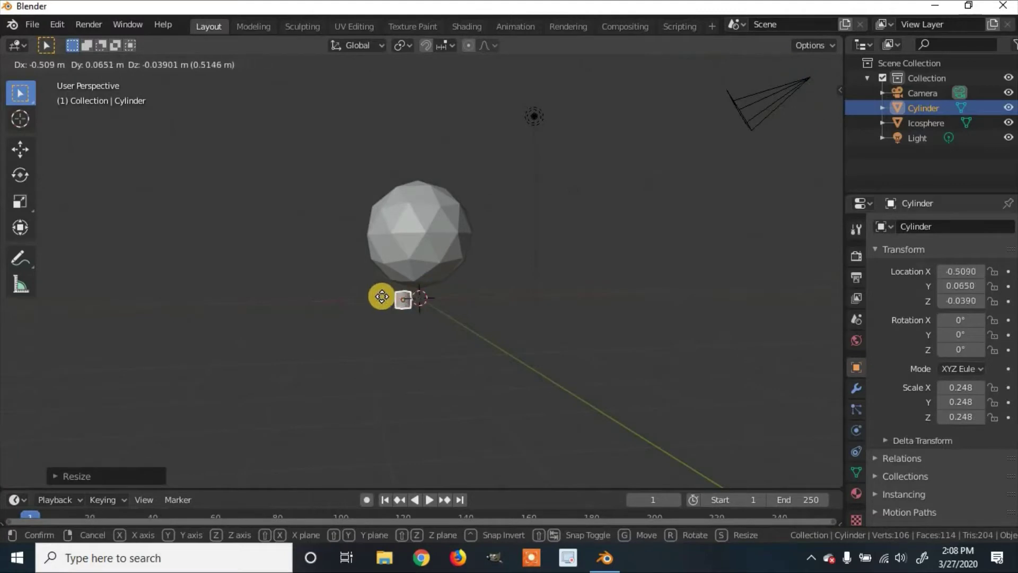
pyautogui.click(404, 296)
pyautogui.hotkey('alt', 'g')
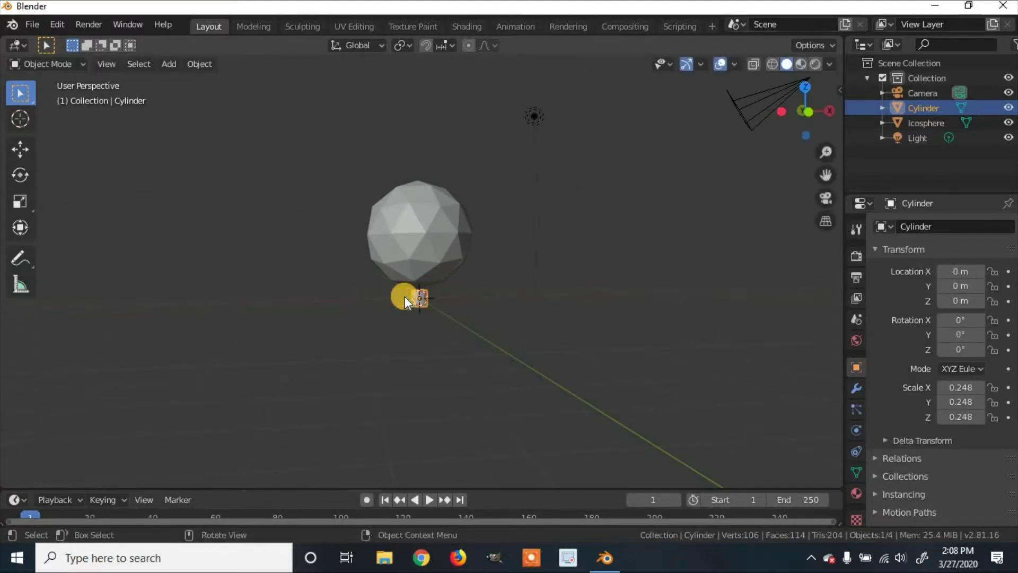
# Move the small cylinder along the global X axis to about -0.55 m, beneath one side of the ico sphere.
pyautogui.press('g')
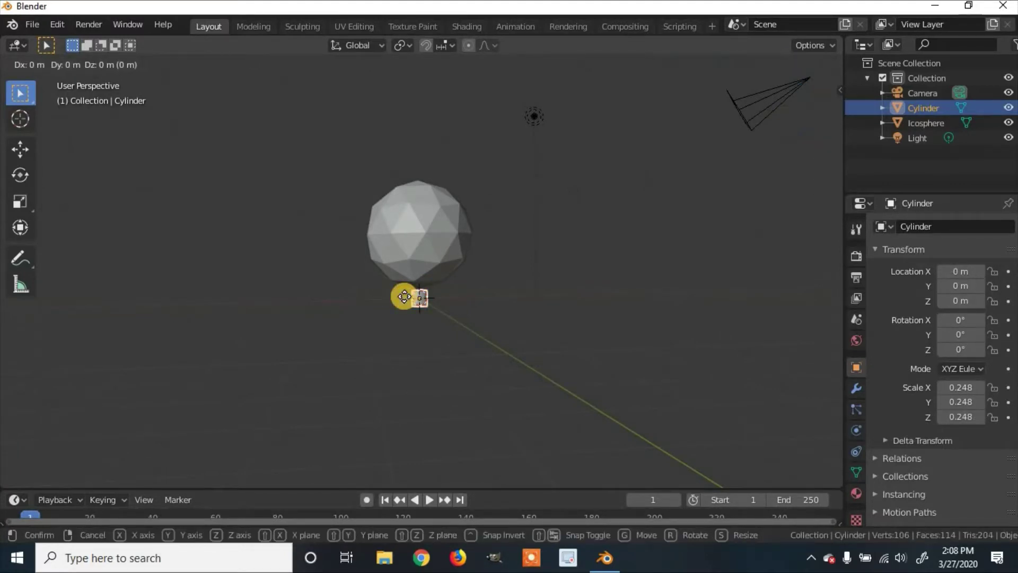
pyautogui.press('x')
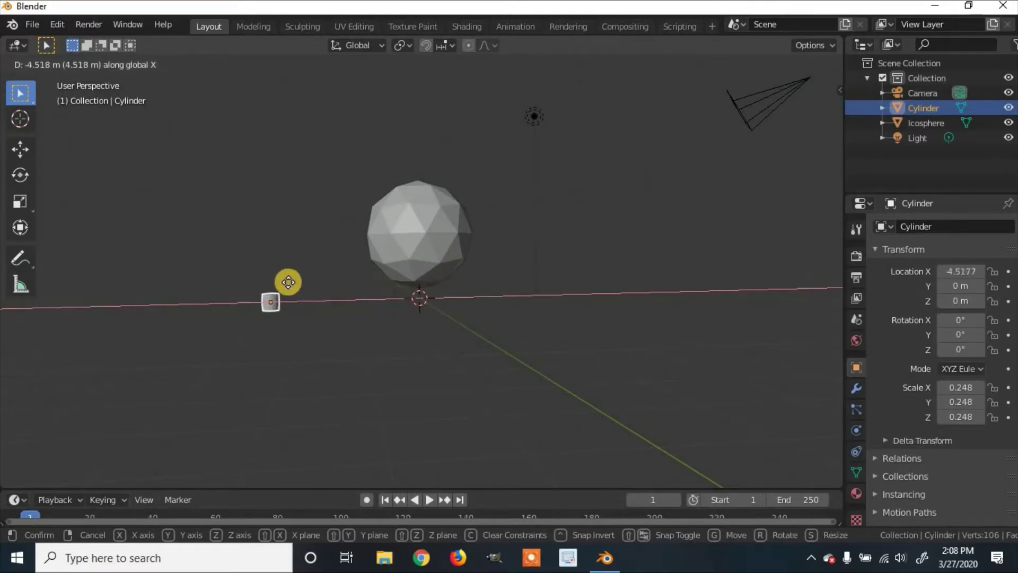
pyautogui.click(473, 286)
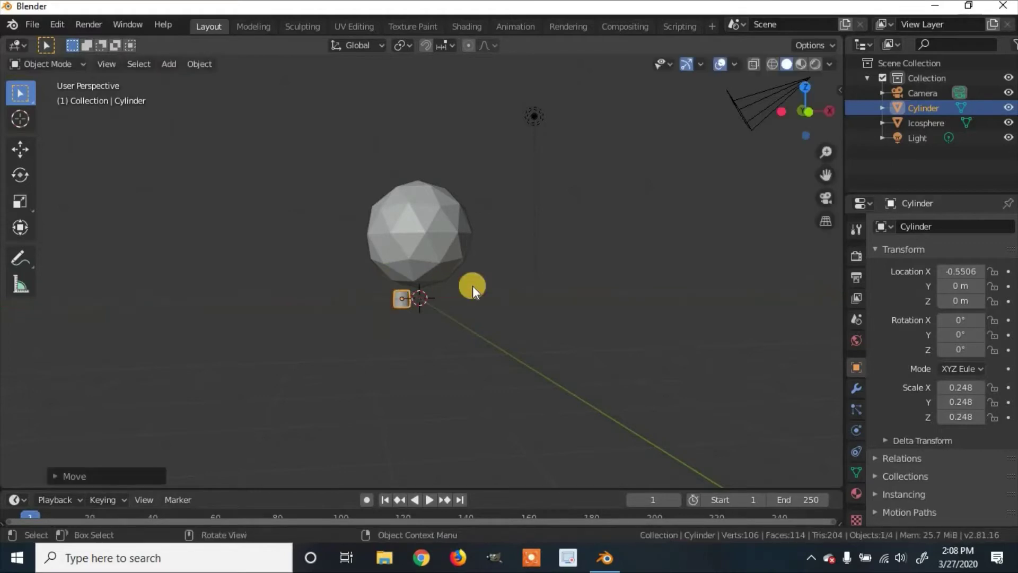
pyautogui.moveTo(472, 285); pyautogui.dragTo(454, 289, button='middle')
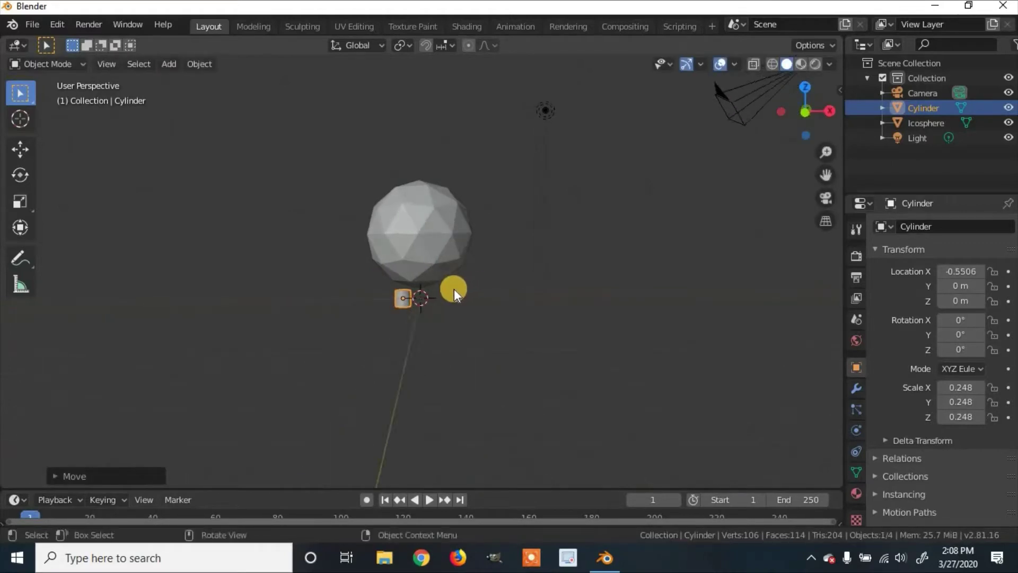
pyautogui.press('shift')
pyautogui.hotkey('shift', 'd')
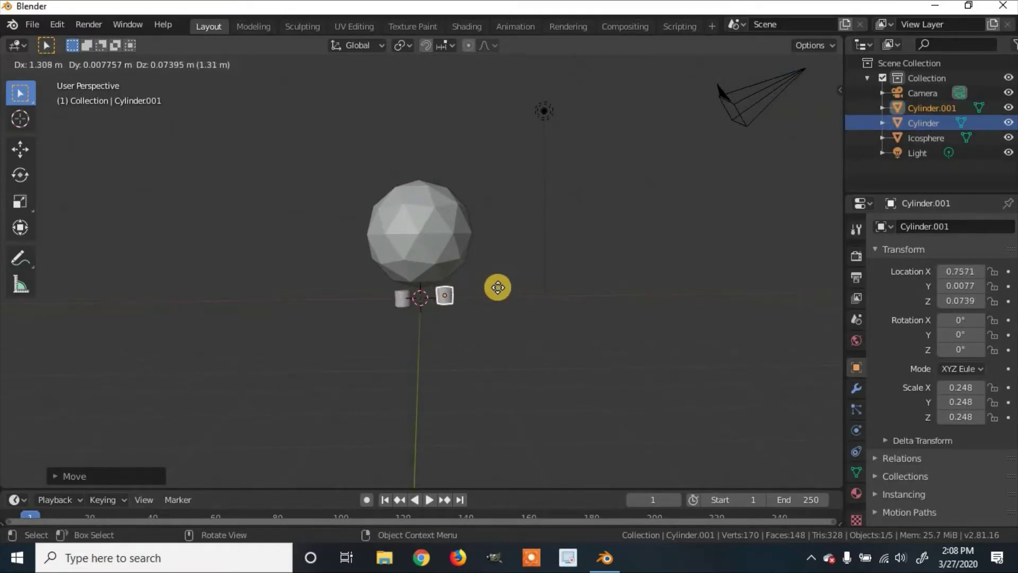
pyautogui.click(496, 288)
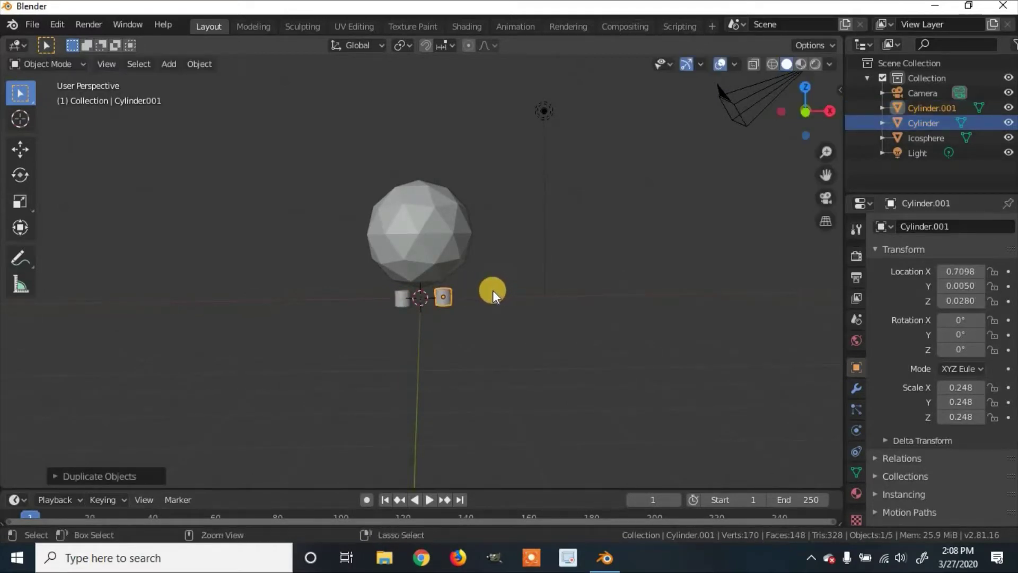
pyautogui.hotkey('ctrl', 'z')
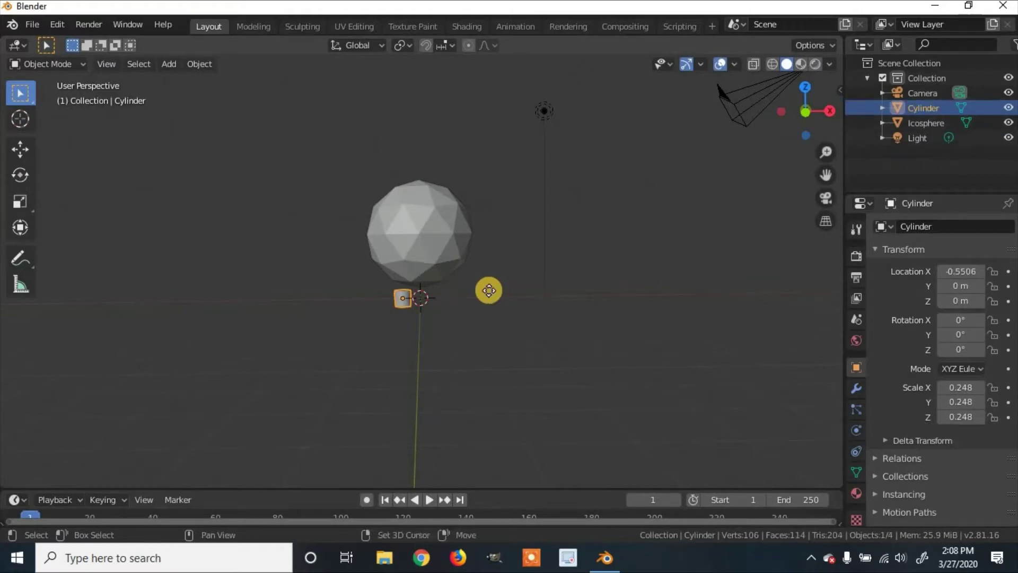
# Duplicate the small cylinder and place the copy along the global X axis at about 0.76 m.
pyautogui.hotkey('shift', 'd')
pyautogui.press('x')
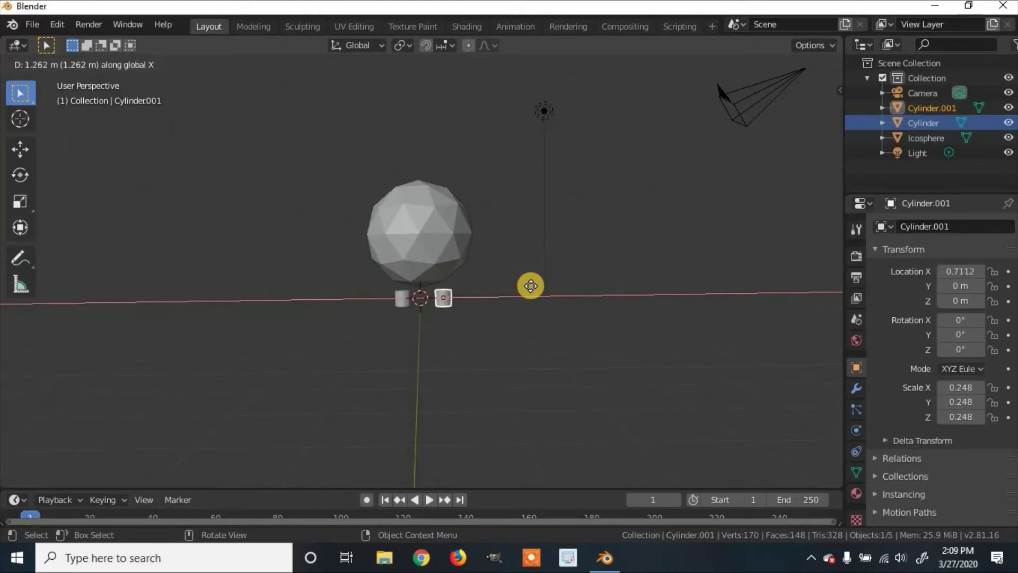
pyautogui.click(531, 285)
pyautogui.moveTo(530, 286)
pyautogui.mouseDown(button='middle')
pyautogui.moveTo(534, 342)
pyautogui.moveTo(527, 282)
pyautogui.moveTo(537, 276)
pyautogui.mouseUp(button='middle')
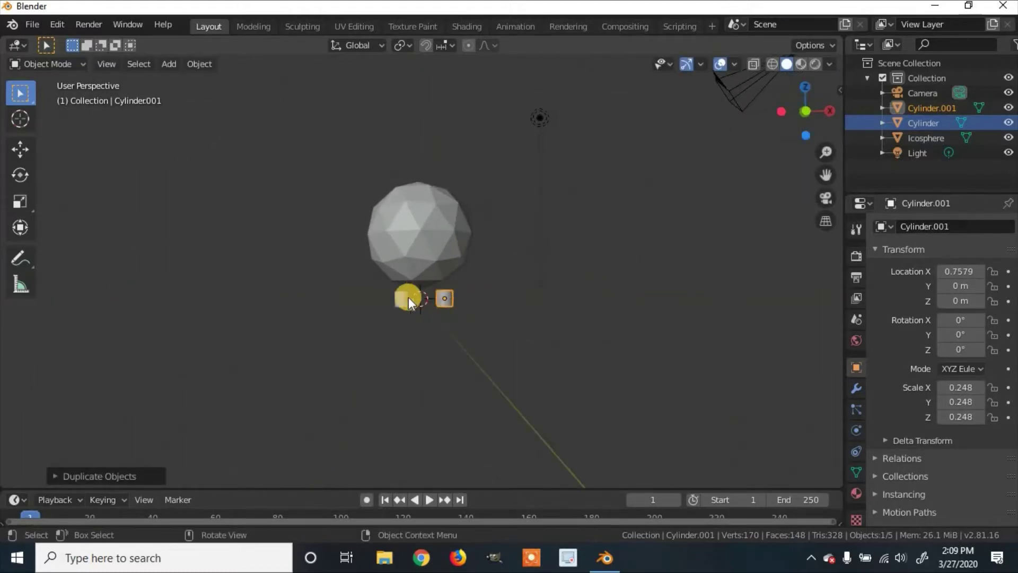
# Move the original small cylinder along the global X axis to about -0.76 m, mirroring the copy's position.
pyautogui.click(410, 297)
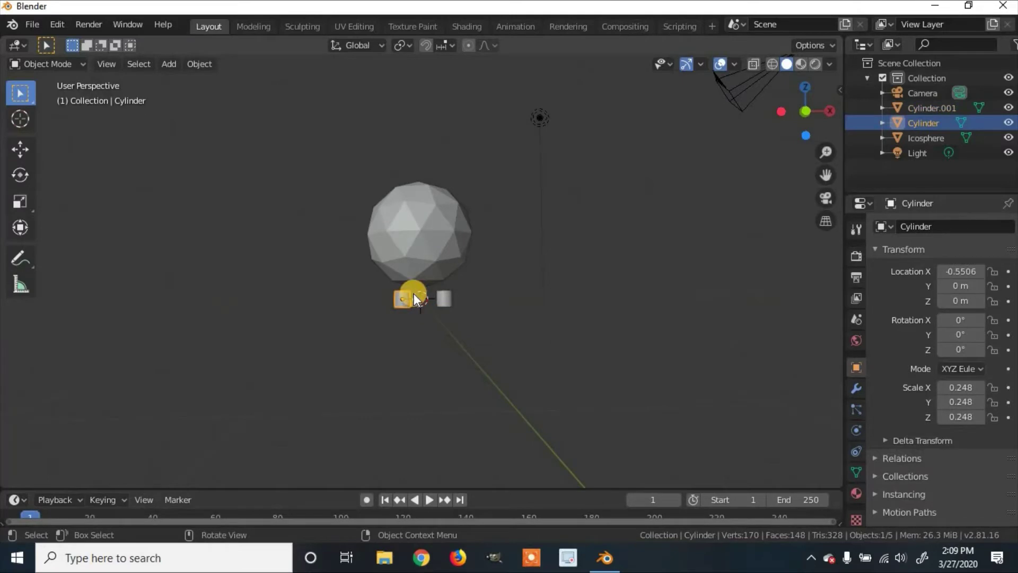
pyautogui.press('g')
pyautogui.press('x')
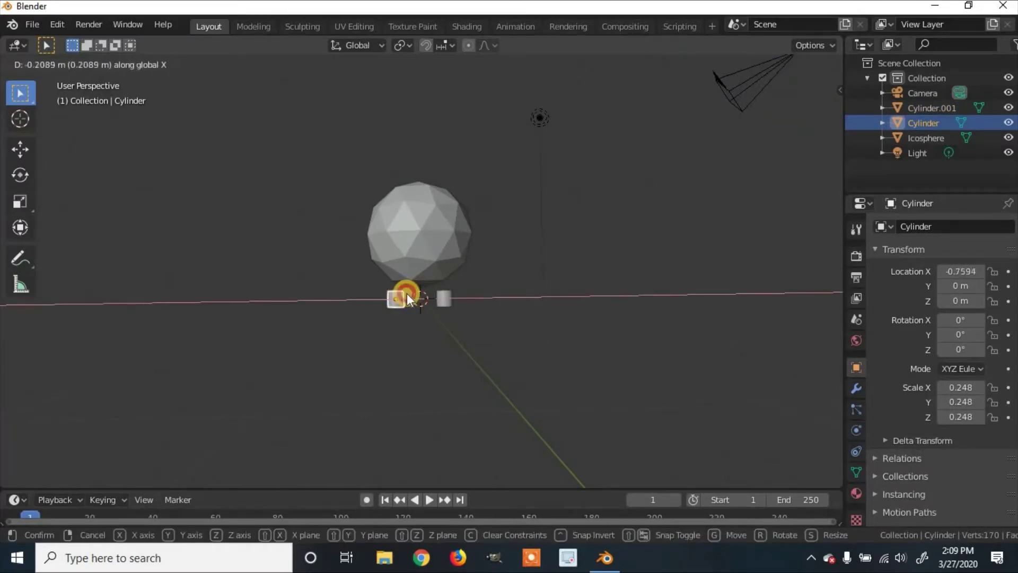
pyautogui.click(406, 294)
pyautogui.moveTo(406, 294); pyautogui.dragTo(408, 301, button='middle')
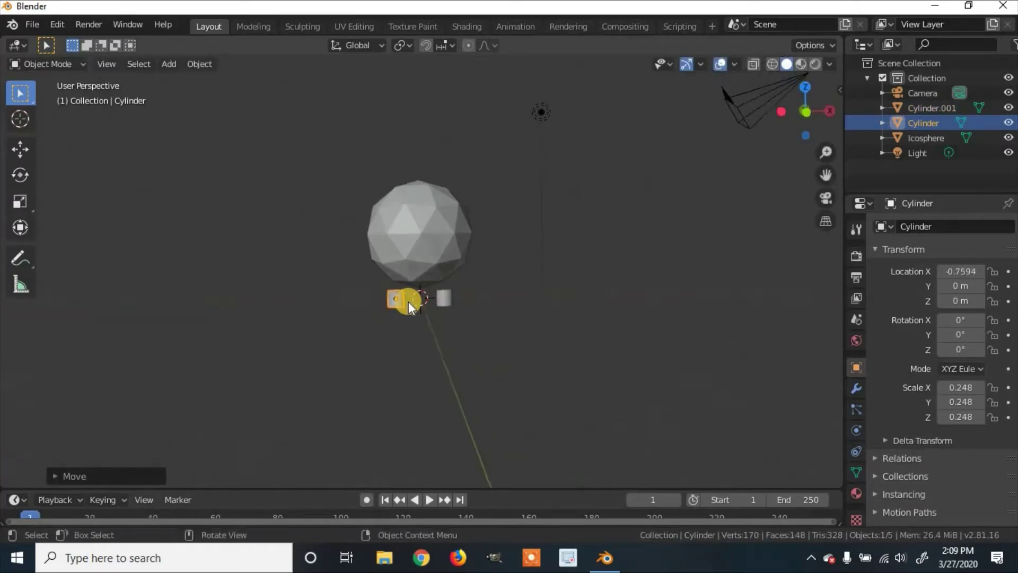
# Raise the original cylinder to about 0.52 m and its copy to about 0.47 m along the global Z axis, into the ico sphere's underside.
pyautogui.press('g')
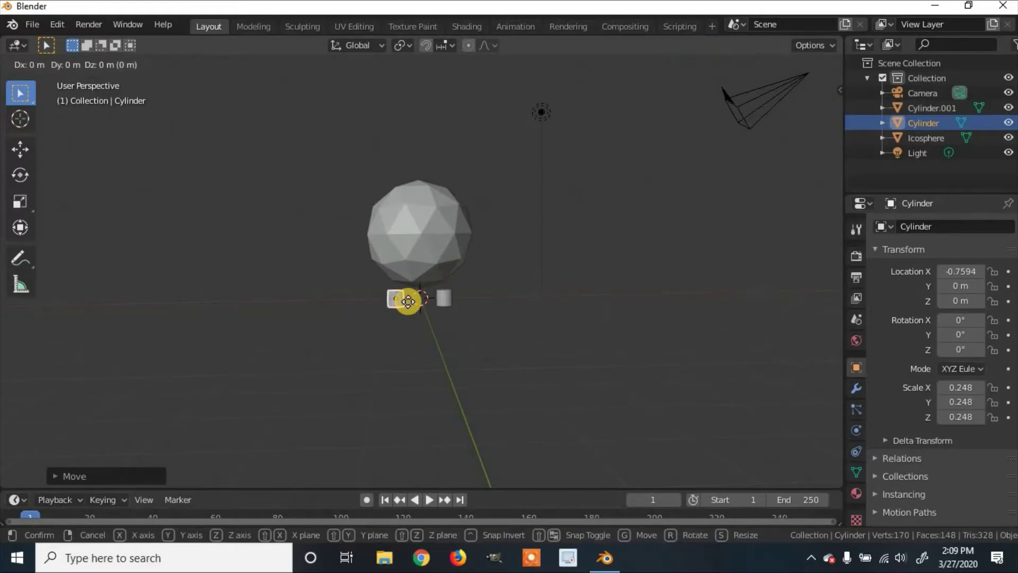
pyautogui.press('z')
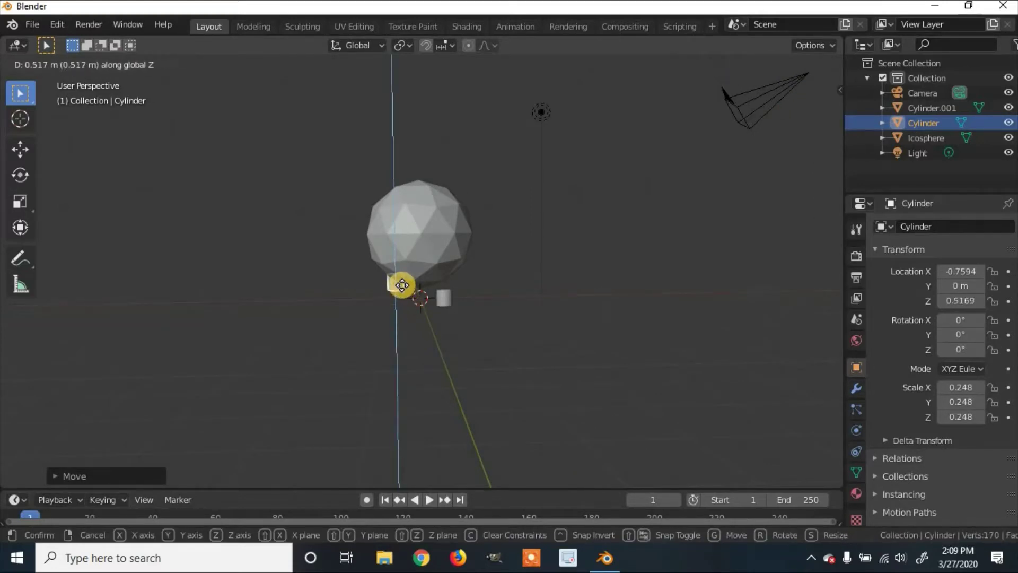
pyautogui.click(402, 286)
pyautogui.click(443, 299)
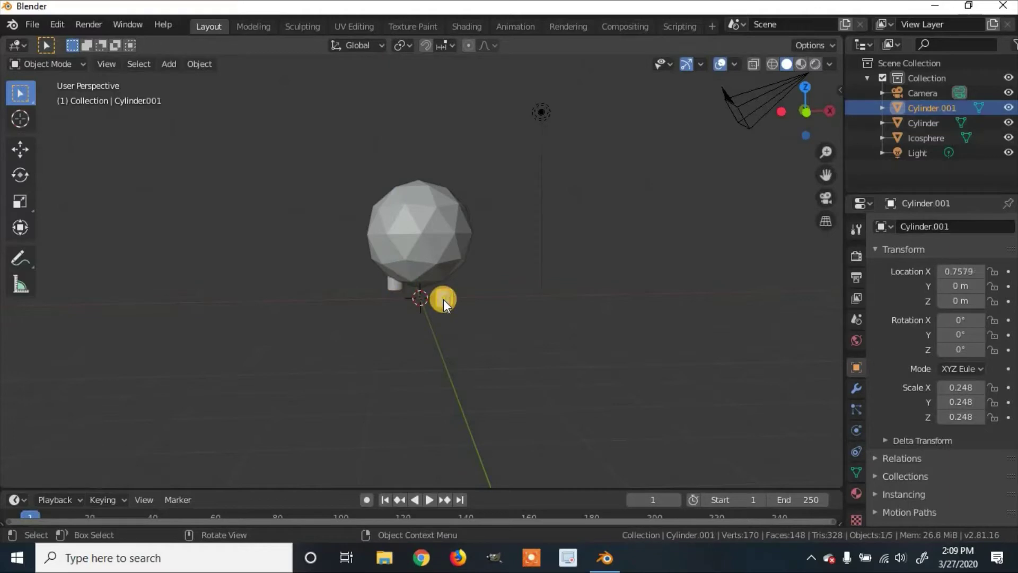
pyautogui.press('g')
pyautogui.press('z')
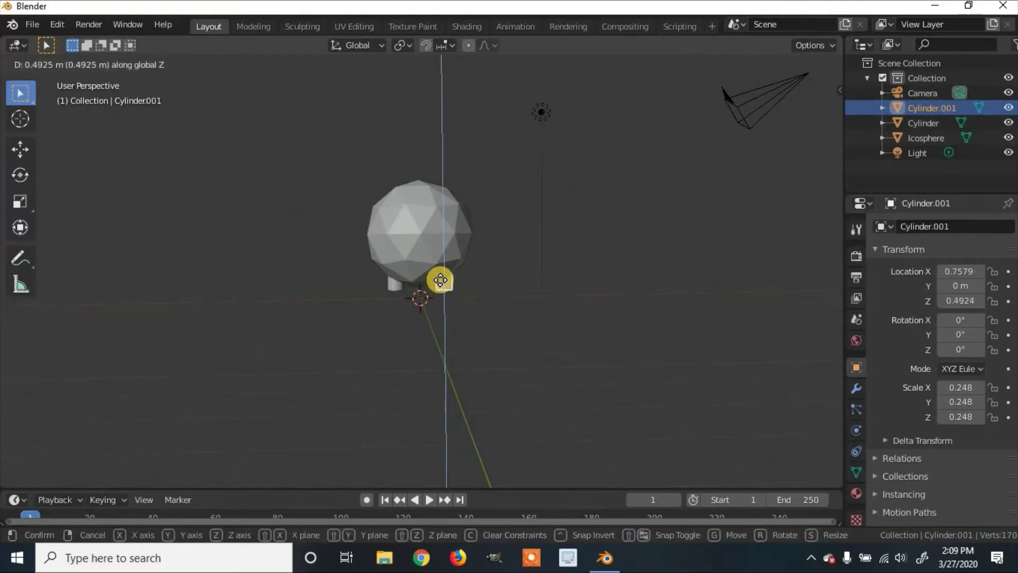
pyautogui.click(450, 285)
# Enter Edit Mode on the duplicated cylinder, viewed from beneath the ico sphere.
pyautogui.moveTo(450, 285); pyautogui.dragTo(415, 243, button='middle')
pyautogui.scroll(3, 411, 262)
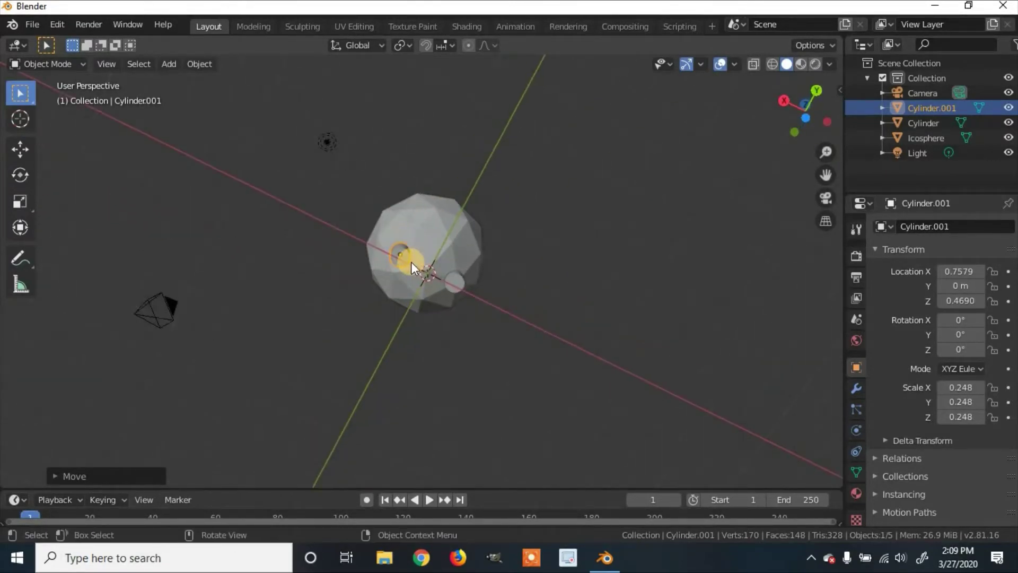
pyautogui.scroll(2, 408, 258)
pyautogui.moveTo(407, 257); pyautogui.dragTo(419, 244, button='middle')
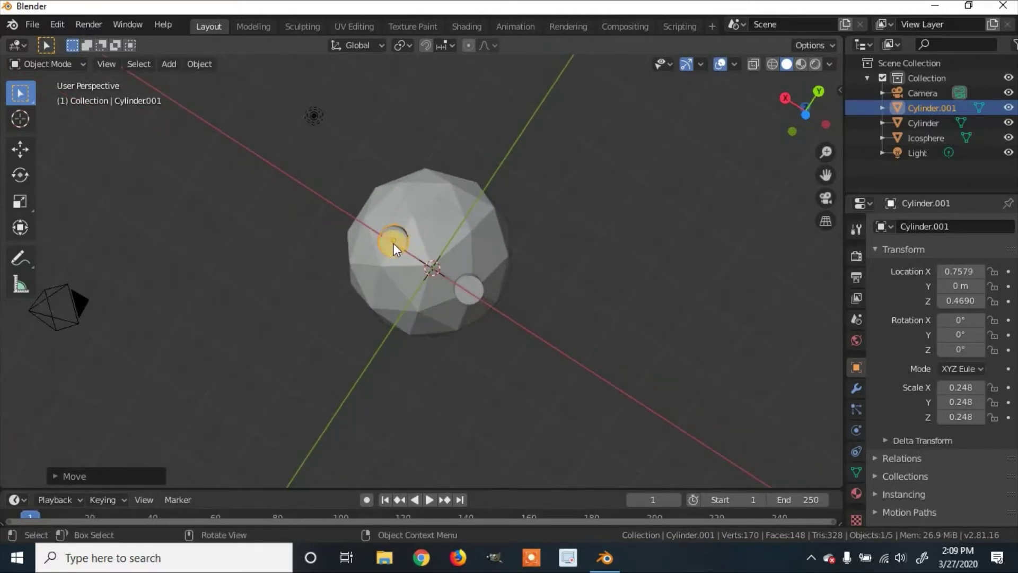
pyautogui.click(379, 234)
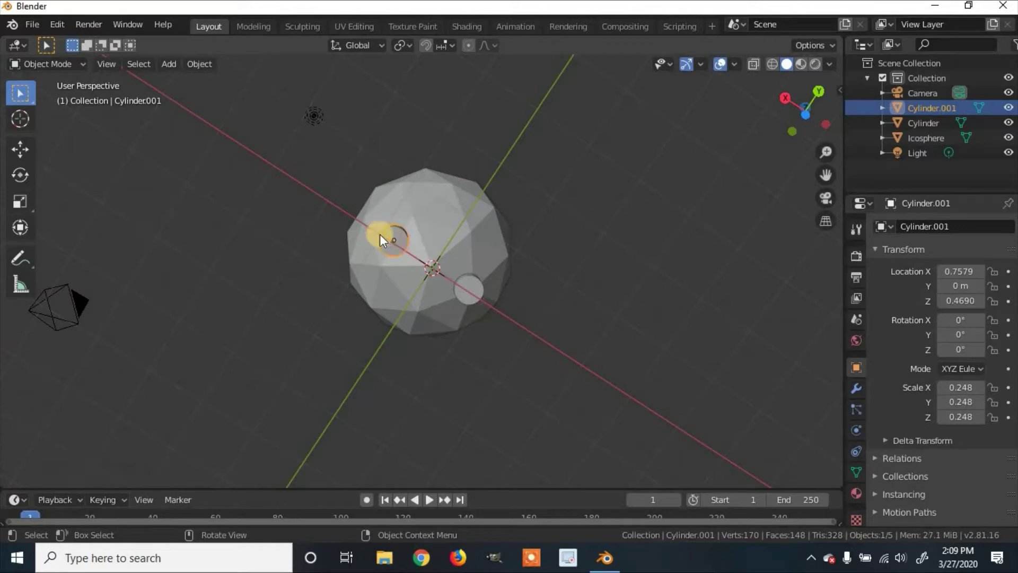
pyautogui.click(81, 63)
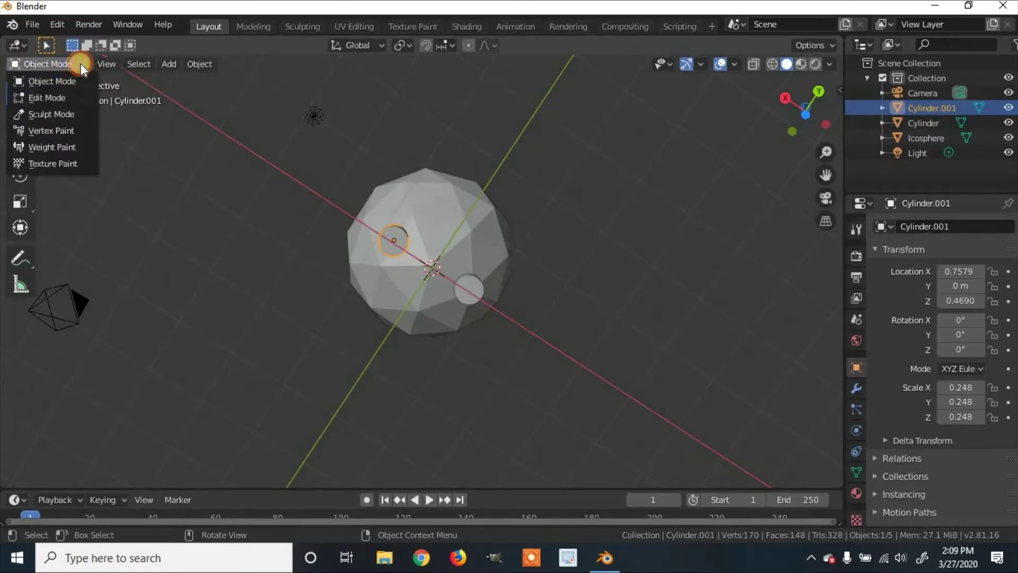
pyautogui.click(70, 95)
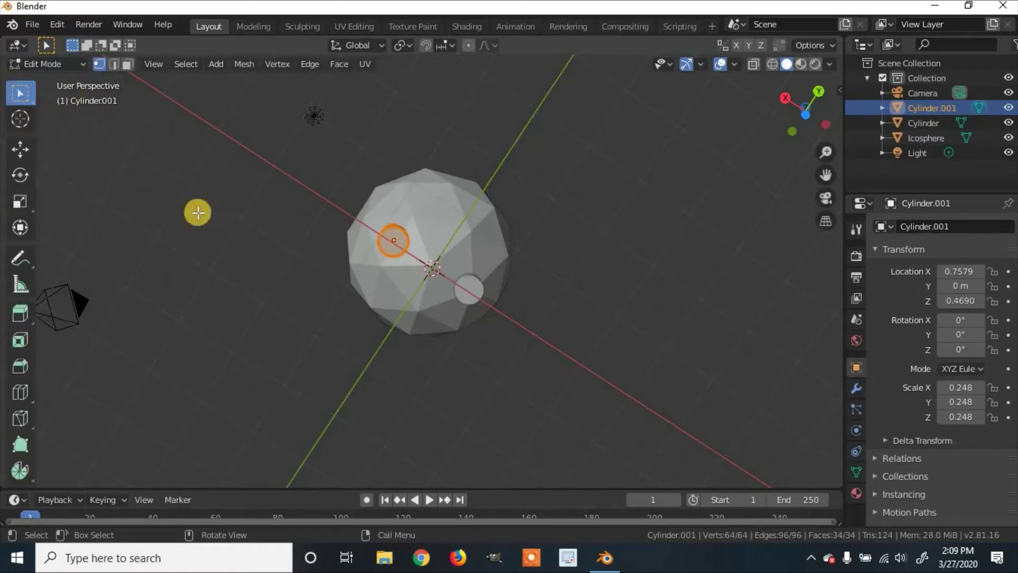
# Switch to face selection and select only the bottom cap of the duplicated cylinder.
pyautogui.moveTo(221, 209); pyautogui.dragTo(257, 247, button='middle')
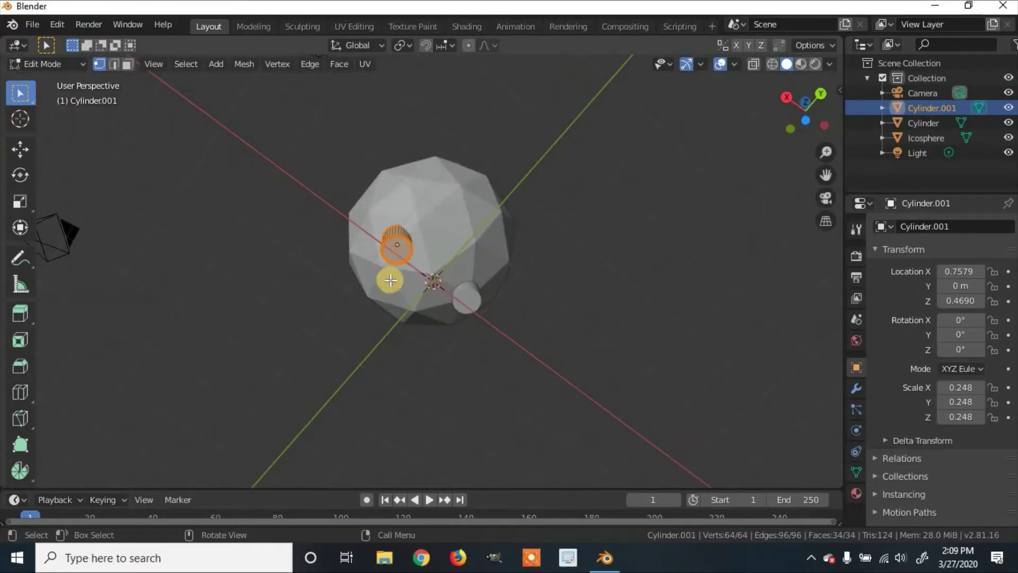
pyautogui.moveTo(403, 254); pyautogui.dragTo(396, 244, button='middle')
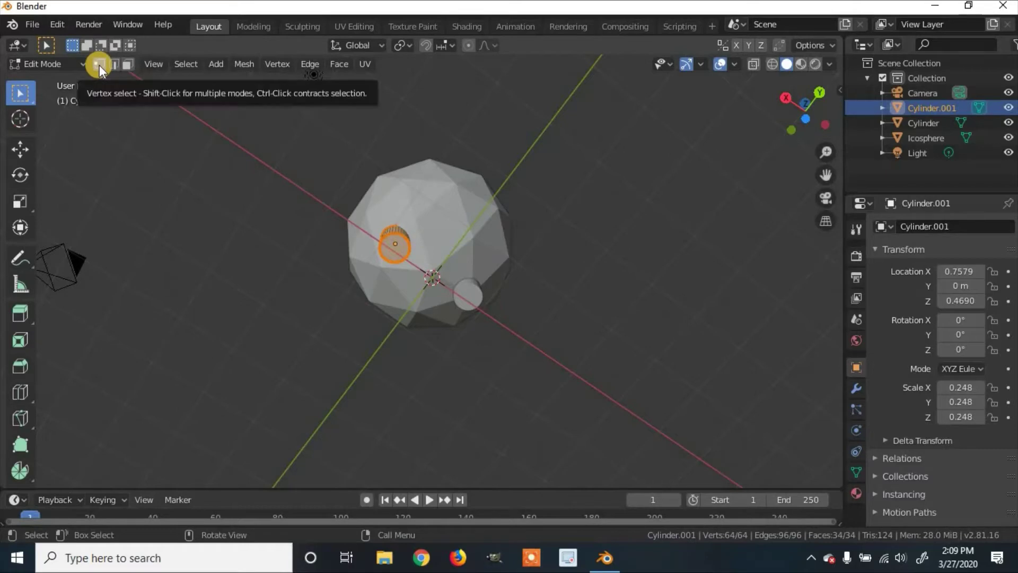
pyautogui.click(128, 64)
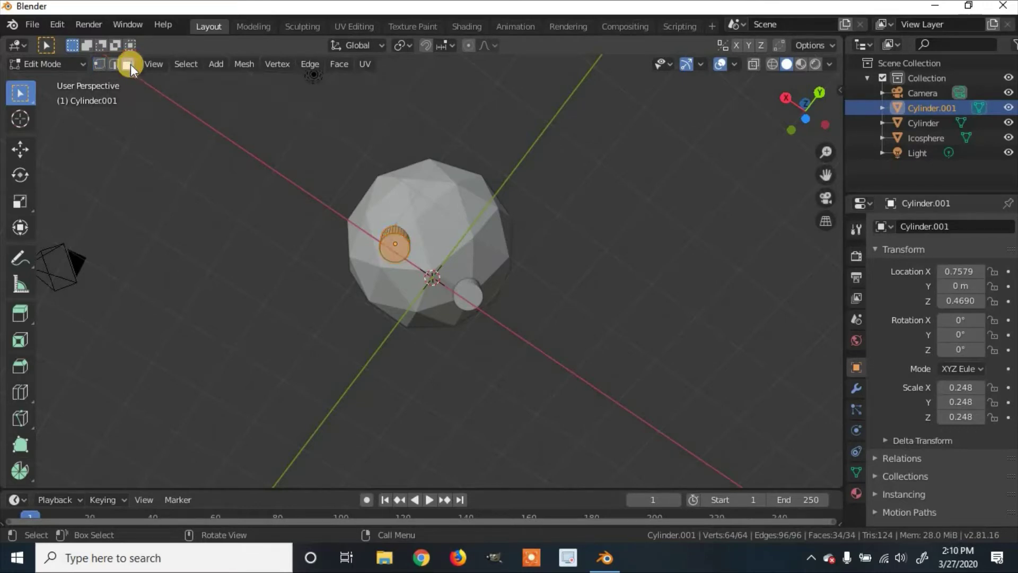
pyautogui.click(393, 246)
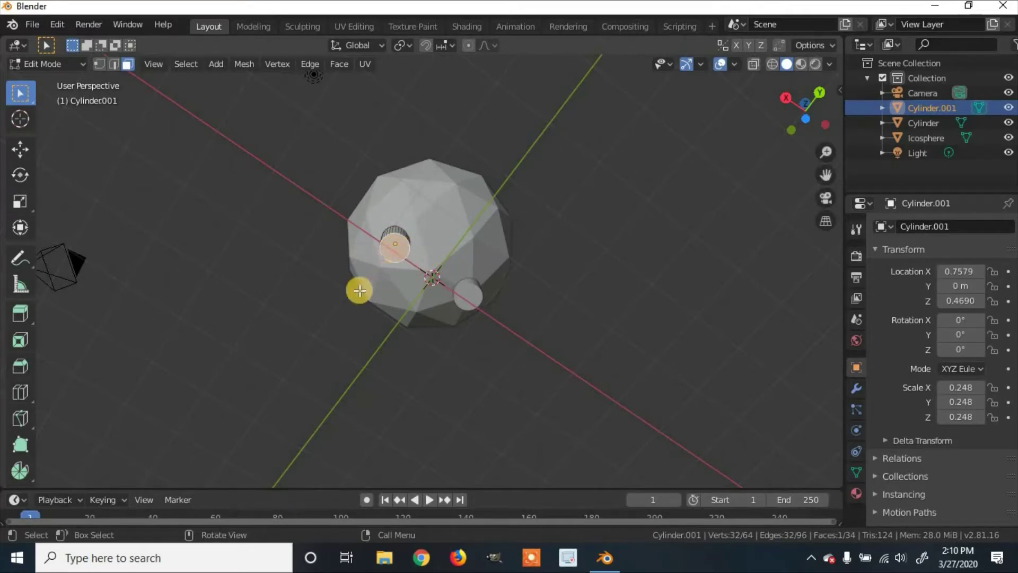
# Extrude the cylinder's bottom face downward by about 0.21 m and extrude it once more to form a long leg.
pyautogui.moveTo(312, 295); pyautogui.dragTo(564, 419, button='middle')
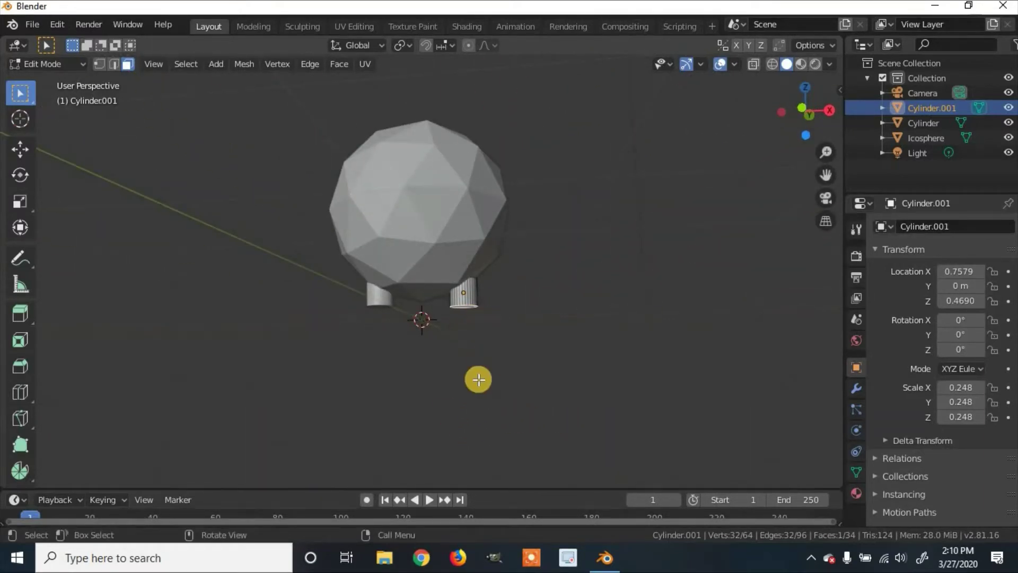
pyautogui.press('e')
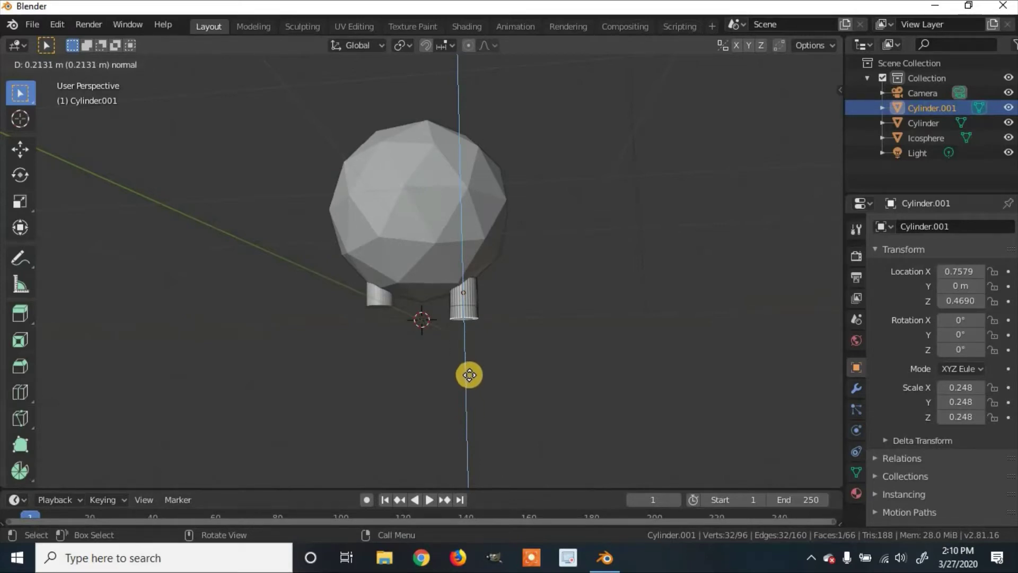
pyautogui.click(468, 374)
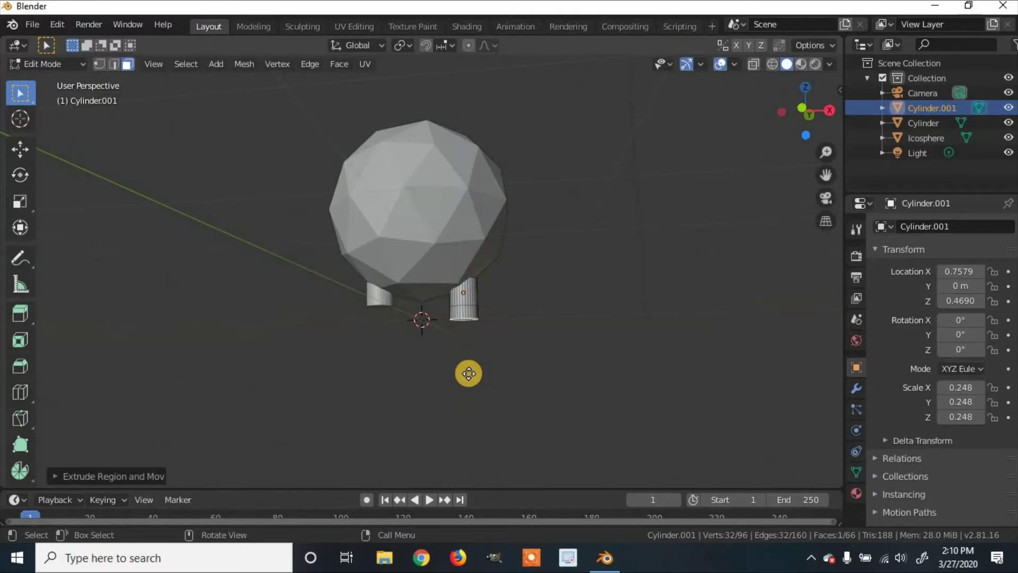
pyautogui.press('e')
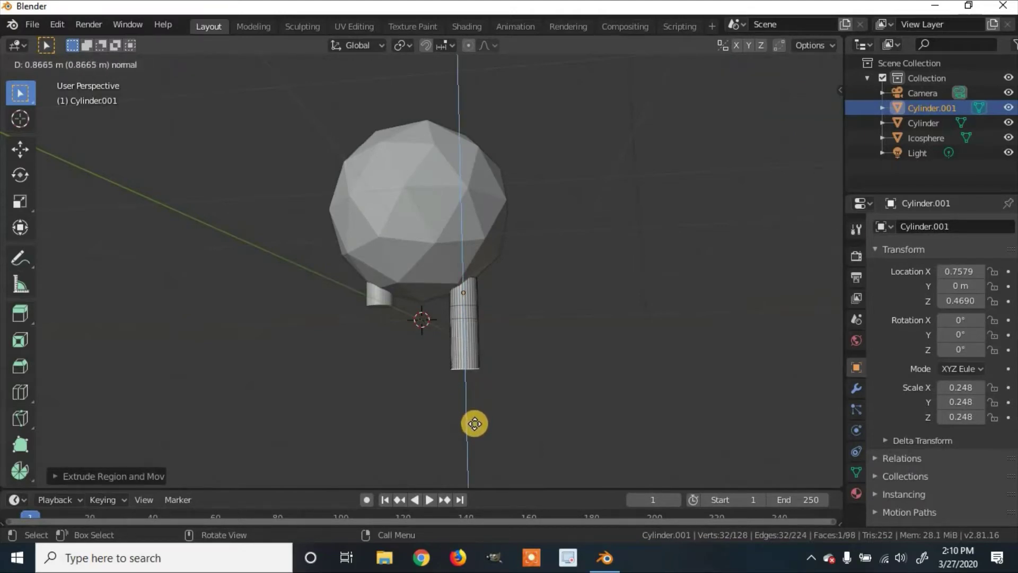
pyautogui.click(471, 417)
pyautogui.moveTo(460, 407); pyautogui.dragTo(467, 421, button='middle')
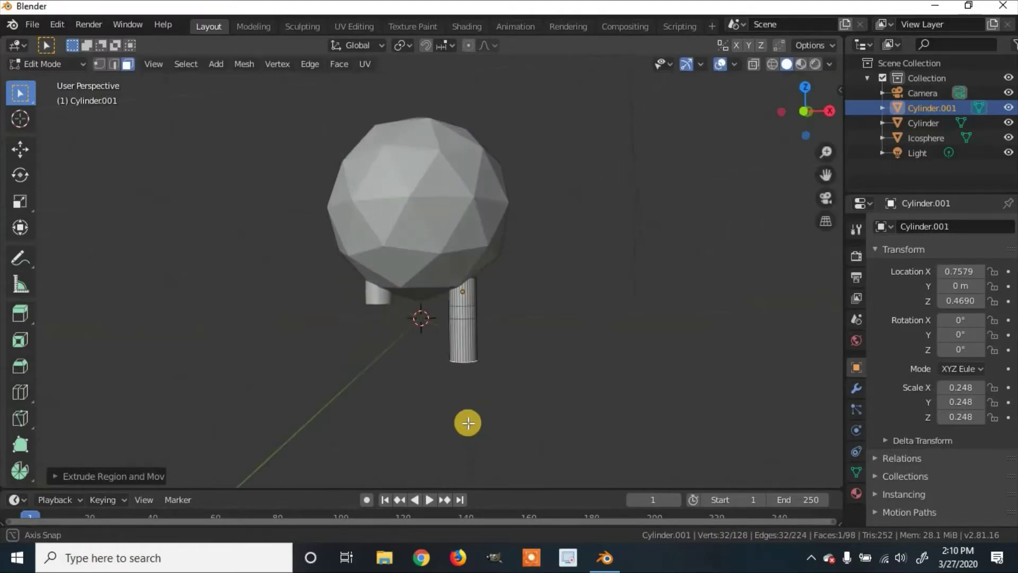
# Try to box-select all faces of the lengthened leg with X-ray off, and clear the selection.
pyautogui.click(468, 295)
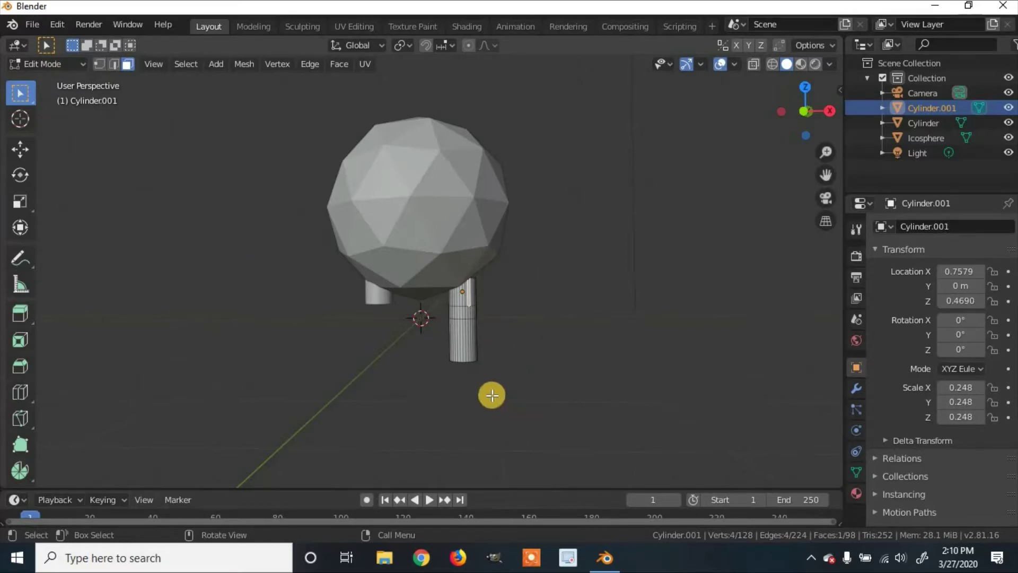
pyautogui.press('b')
pyautogui.moveTo(508, 407); pyautogui.dragTo(436, 271)
pyautogui.moveTo(539, 316); pyautogui.dragTo(597, 311, button='middle')
pyautogui.click(591, 321)
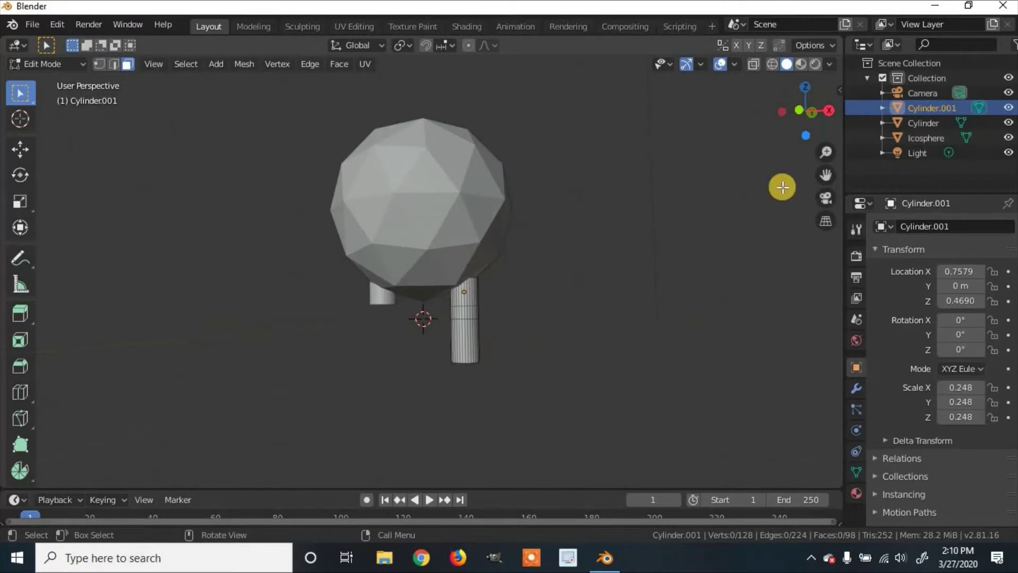
# Turn on X-ray display and box-select all faces of the lengthened leg, front and back.
pyautogui.click(753, 66)
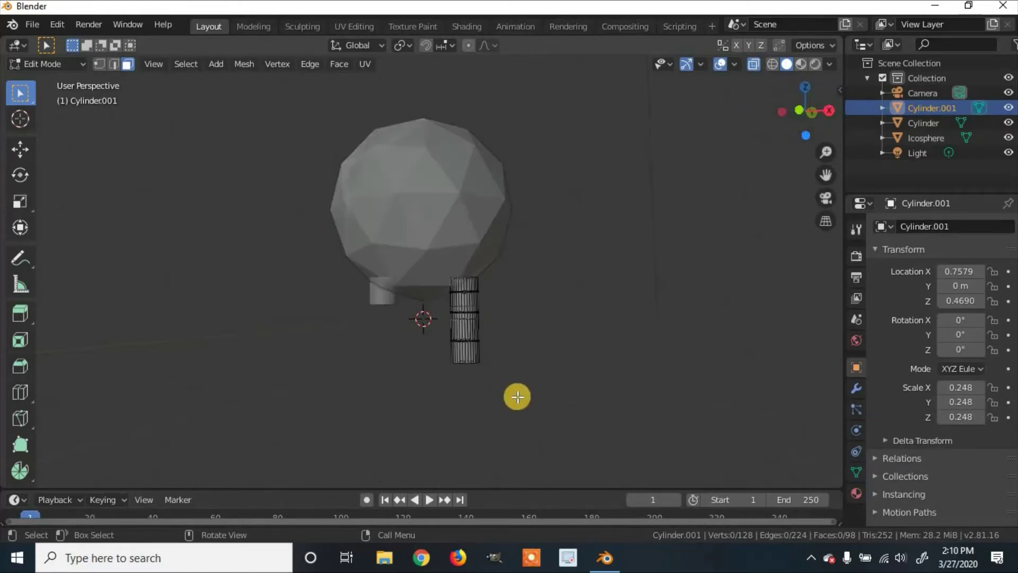
pyautogui.press('b')
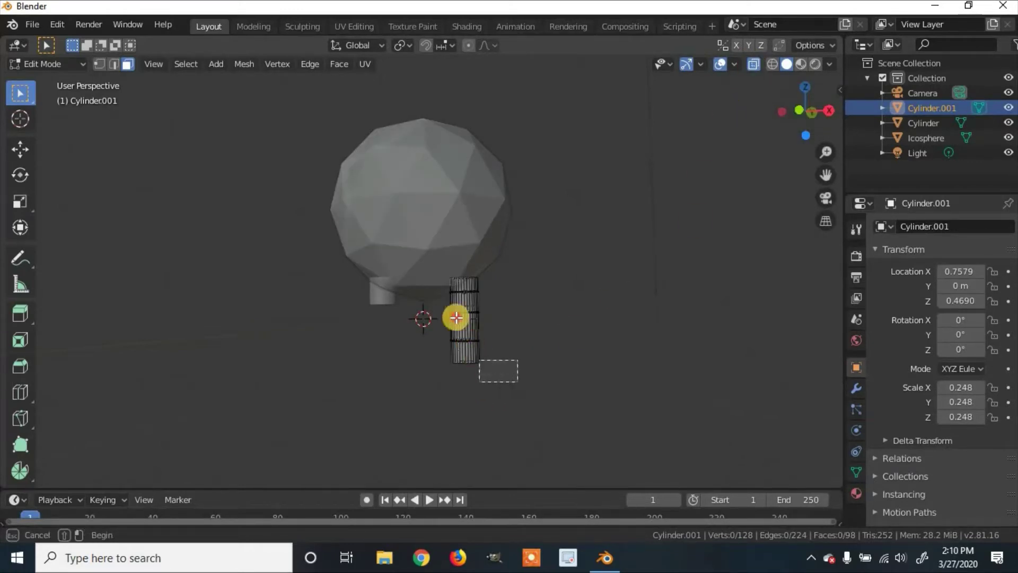
pyautogui.moveTo(519, 381); pyautogui.dragTo(433, 271)
pyautogui.moveTo(630, 327); pyautogui.dragTo(658, 337, button='middle')
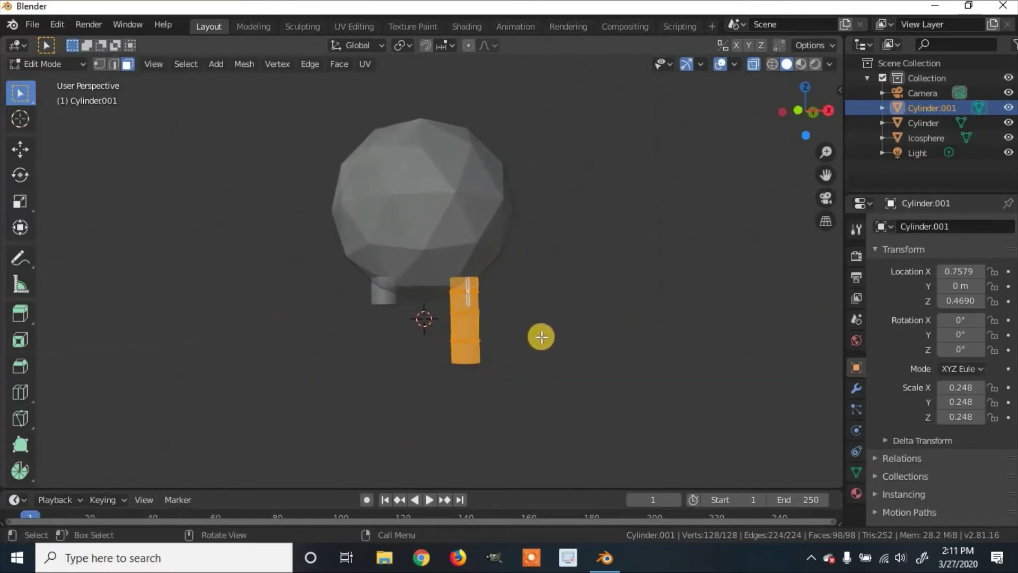
# Raise the selected leg geometry slightly along the global Z axis, by about 0.03 m.
pyautogui.press('g')
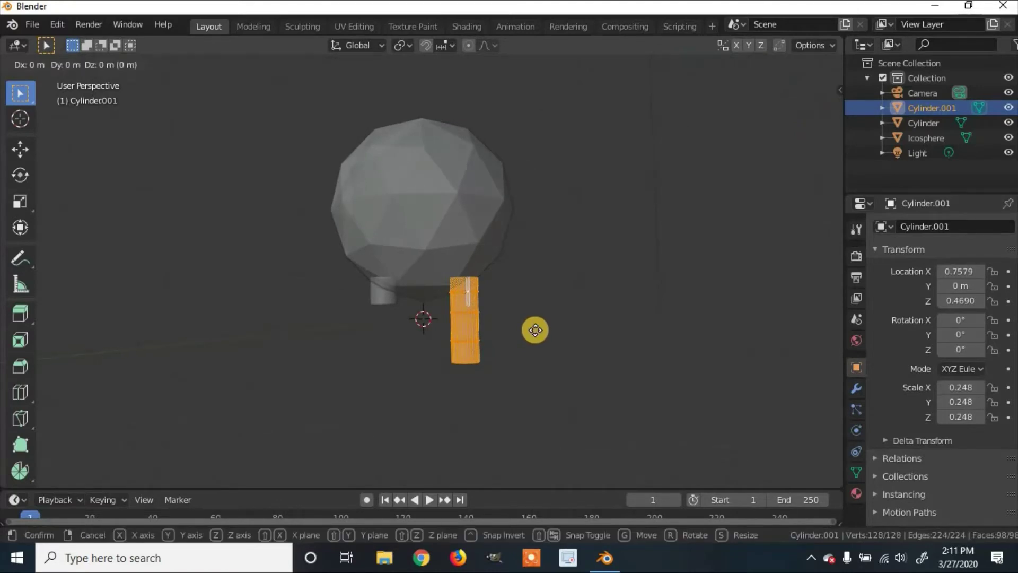
pyautogui.press('z')
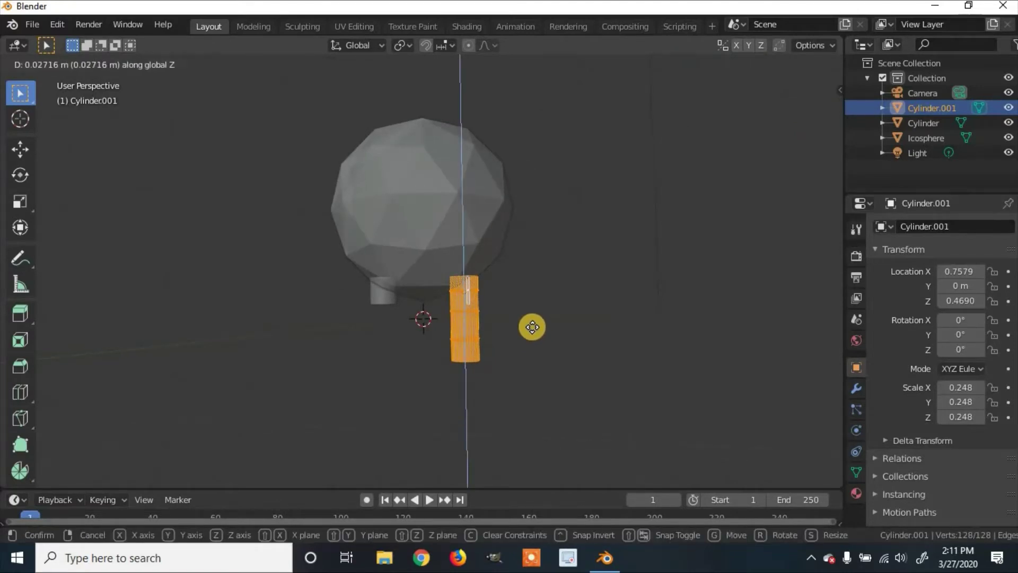
pyautogui.click(533, 328)
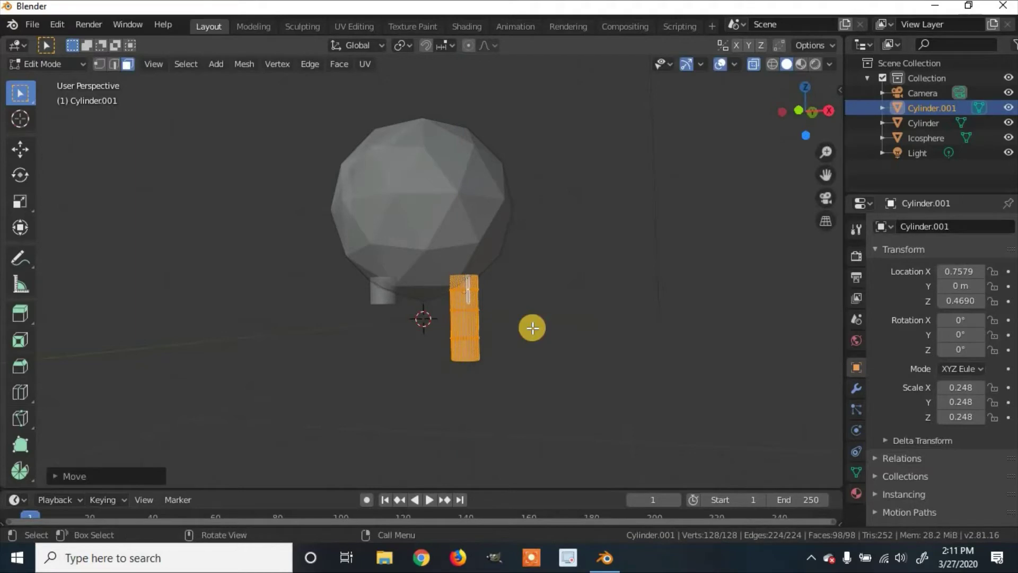
pyautogui.press('x')
pyautogui.click(600, 281)
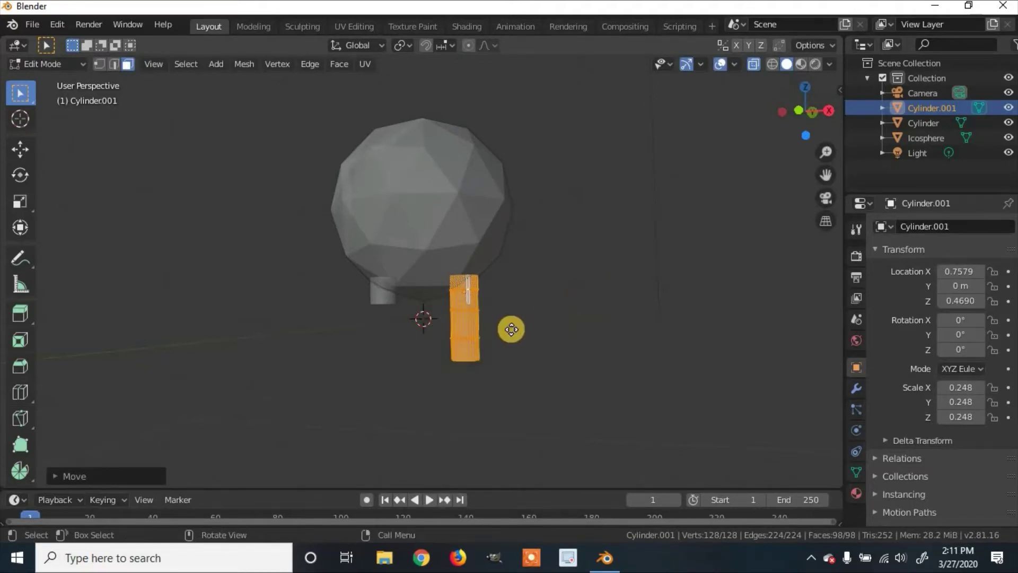
# Shift the selected leg geometry along the global X axis toward the centre by about 0.3 m.
pyautogui.press('g')
pyautogui.press('x')
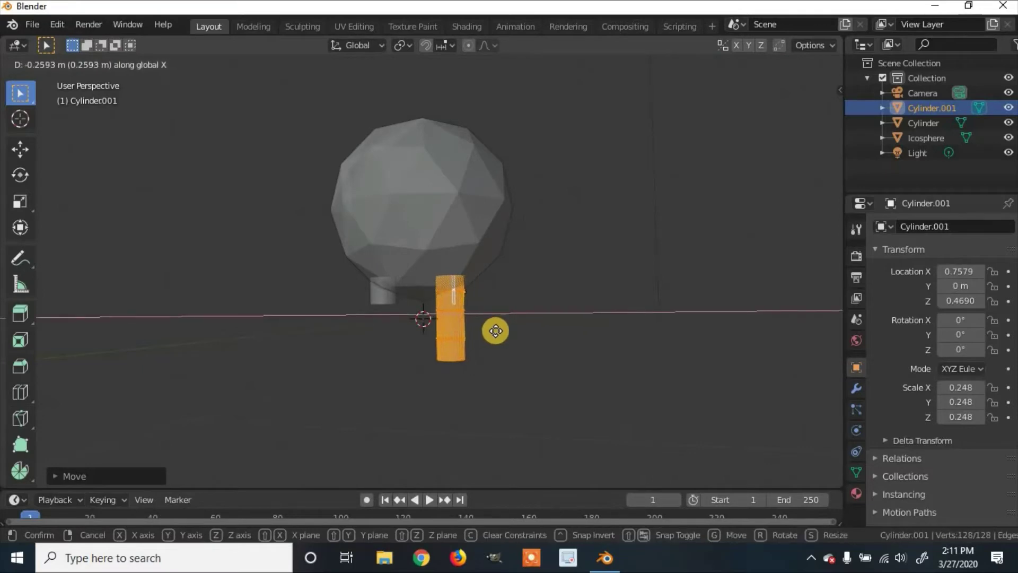
pyautogui.click(502, 326)
# Shrink the selected leg geometry uniformly by a factor of about 0.9.
pyautogui.moveTo(501, 326); pyautogui.dragTo(519, 336, button='middle')
pyautogui.press('s')
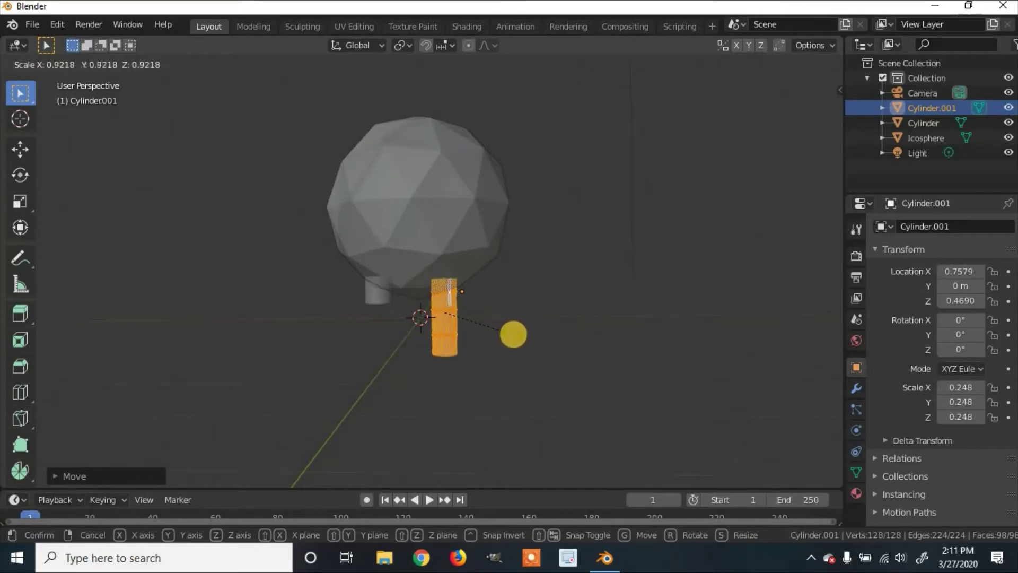
pyautogui.click(508, 330)
pyautogui.moveTo(400, 344); pyautogui.dragTo(511, 293, button='middle')
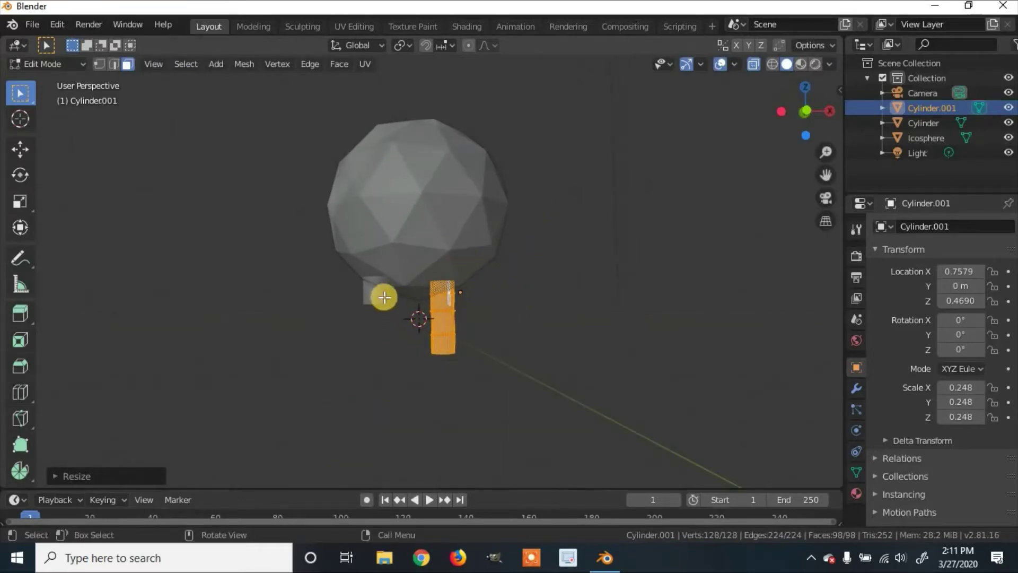
# Turn off X-ray display and clear the selection on the lengthened leg.
pyautogui.click(395, 337)
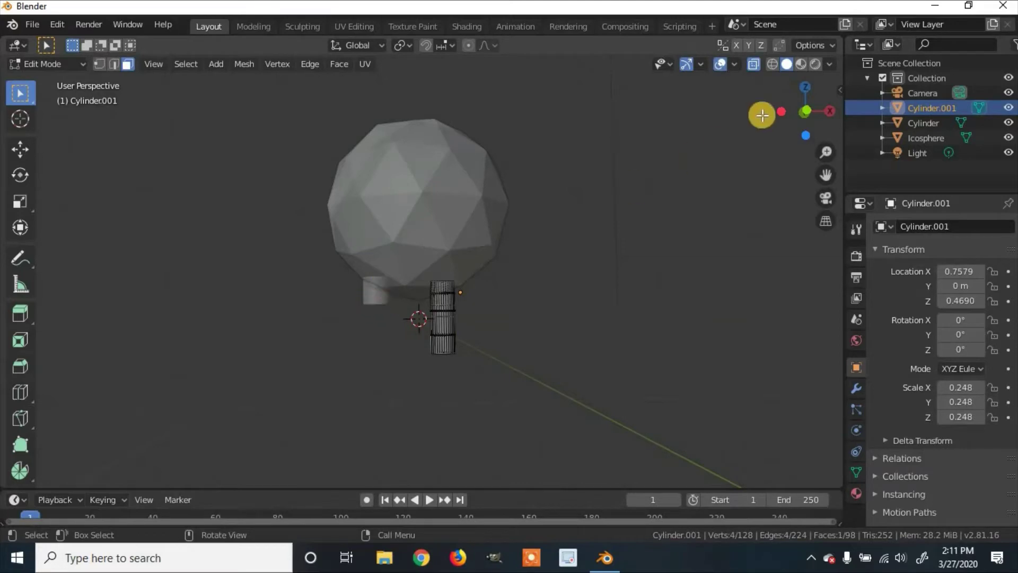
pyautogui.click(754, 65)
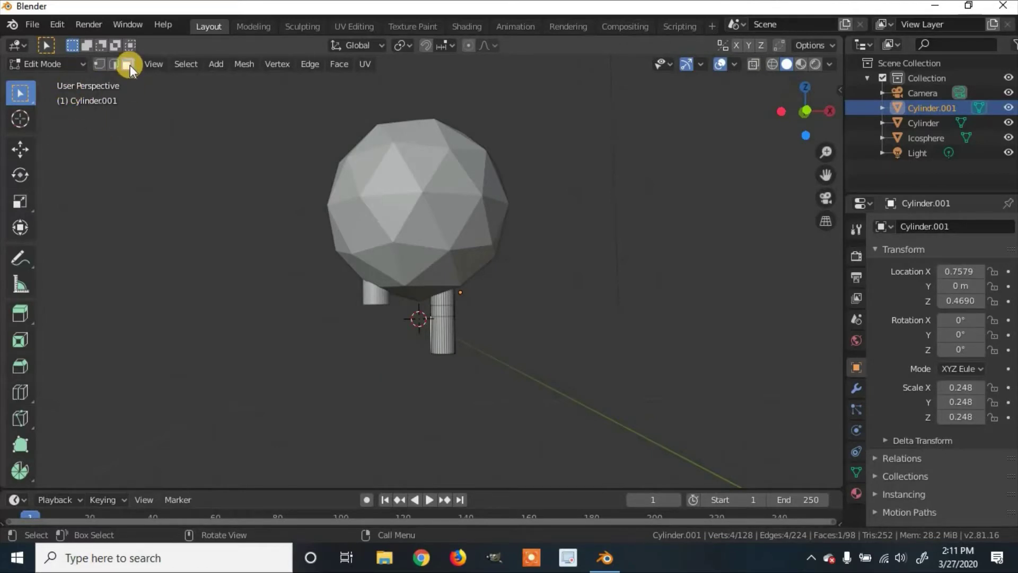
pyautogui.moveTo(422, 331); pyautogui.dragTo(350, 264, button='middle')
pyautogui.click(384, 258)
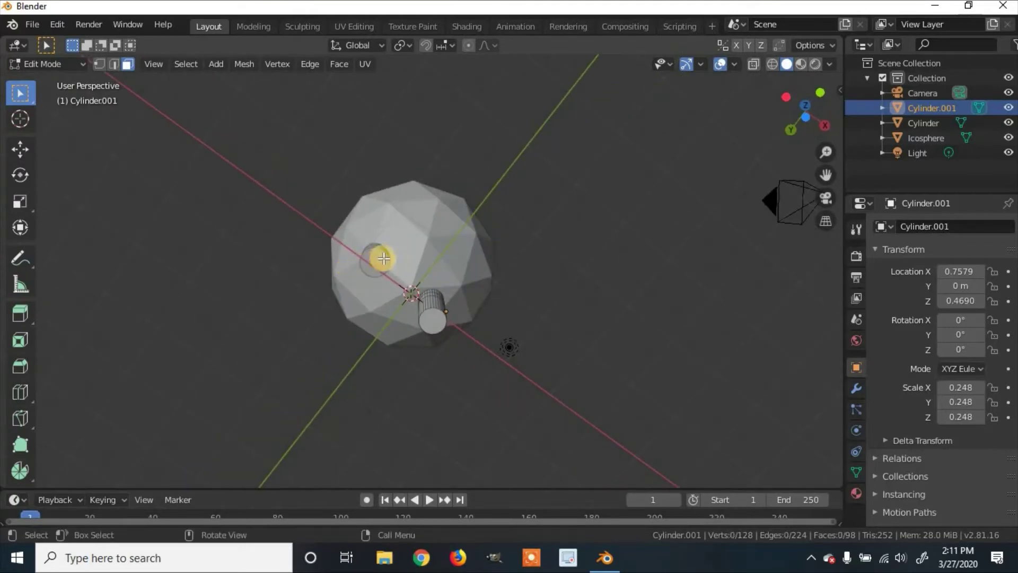
pyautogui.moveTo(352, 298); pyautogui.dragTo(379, 293, button='middle')
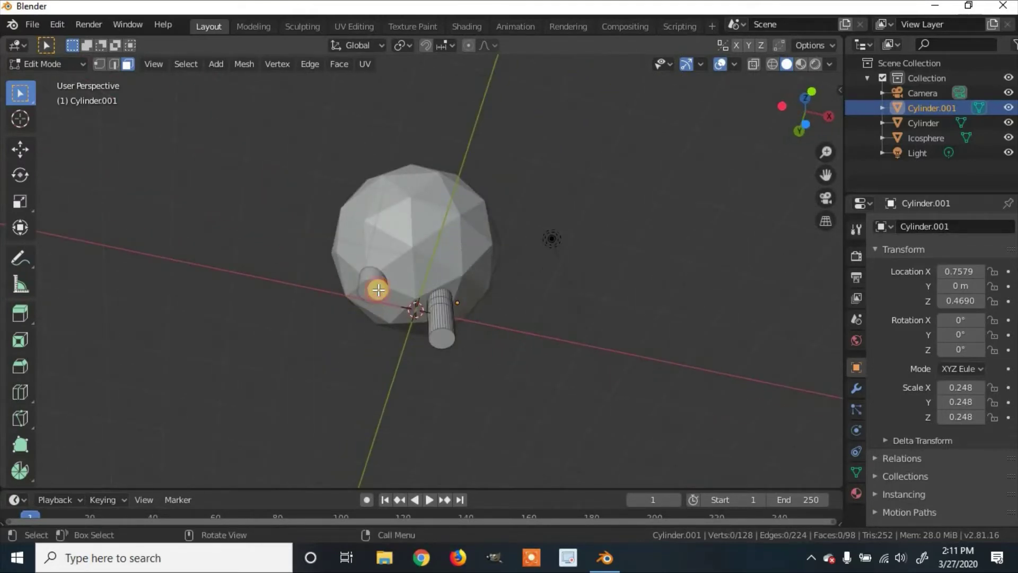
pyautogui.scroll(5, 379, 289)
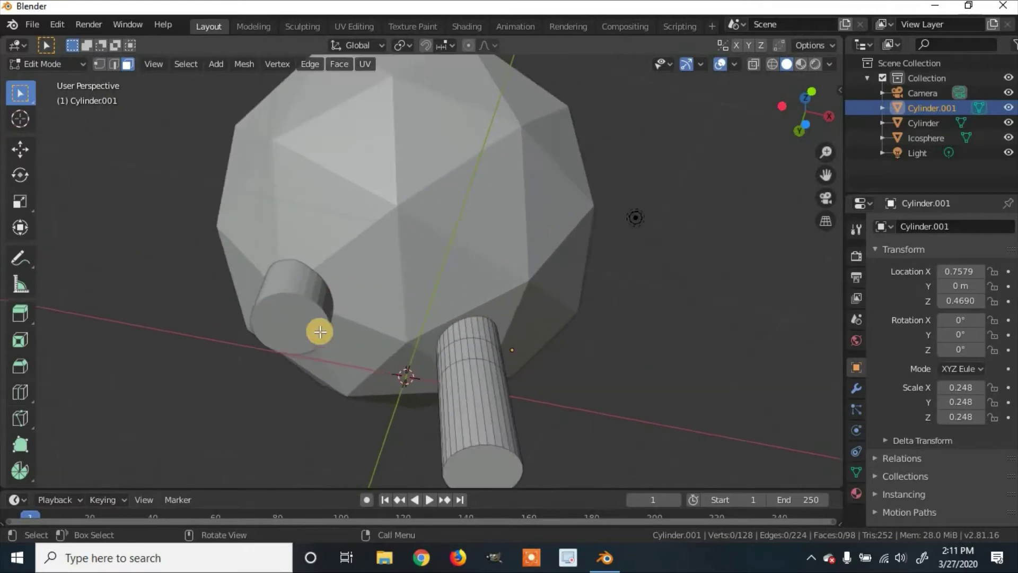
pyautogui.moveTo(512, 406); pyautogui.dragTo(218, 221, button='middle')
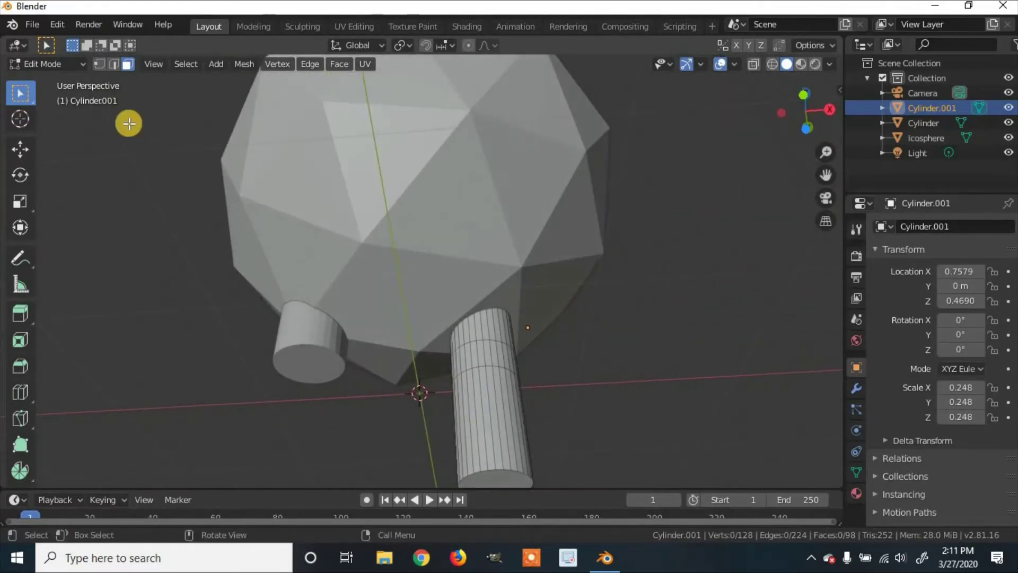
# Return to Object Mode, select the short leg cylinder and enter Edit Mode on it.
pyautogui.click(56, 65)
pyautogui.click(62, 80)
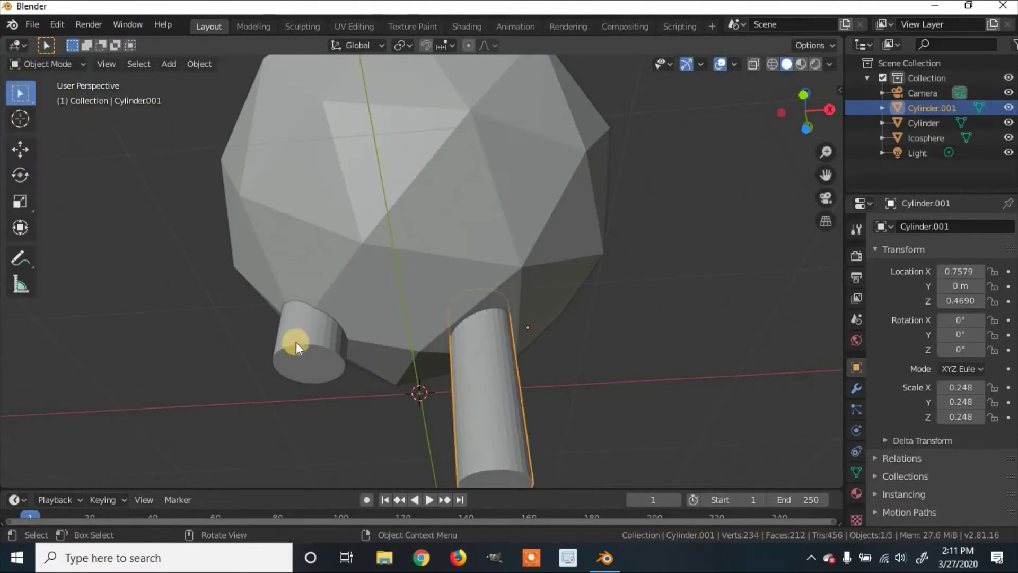
pyautogui.click(304, 359)
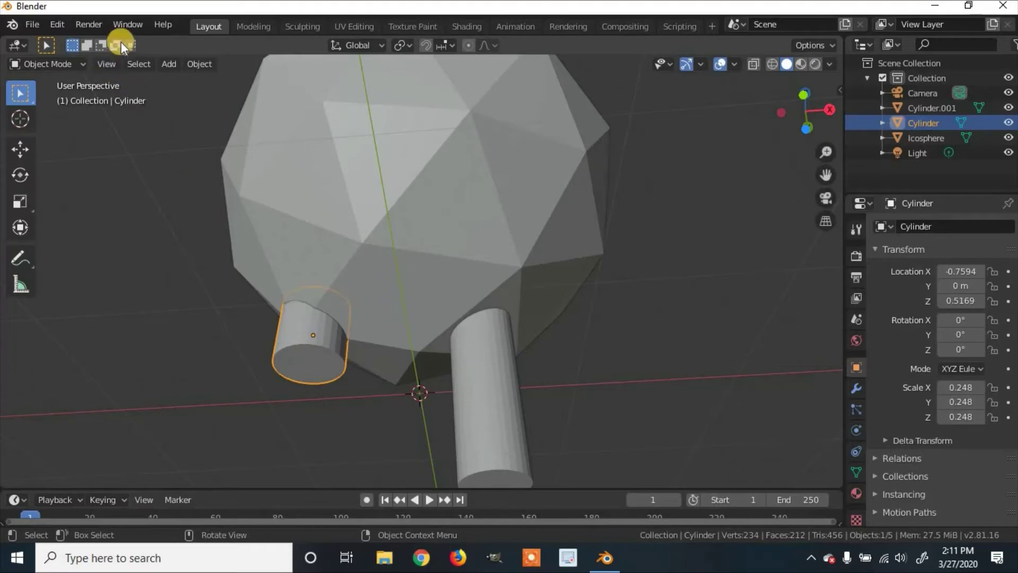
pyautogui.click(63, 63)
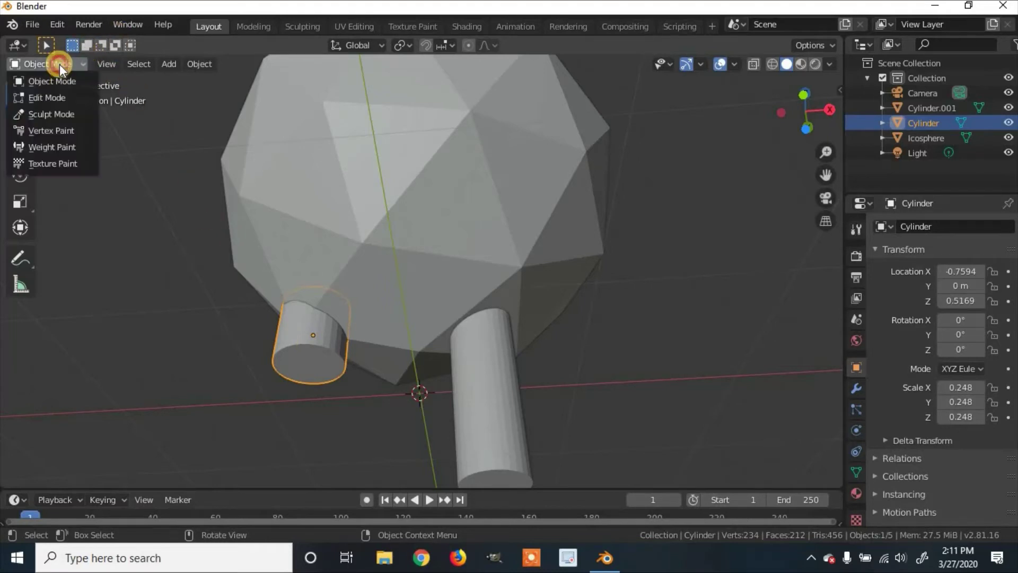
pyautogui.click(56, 97)
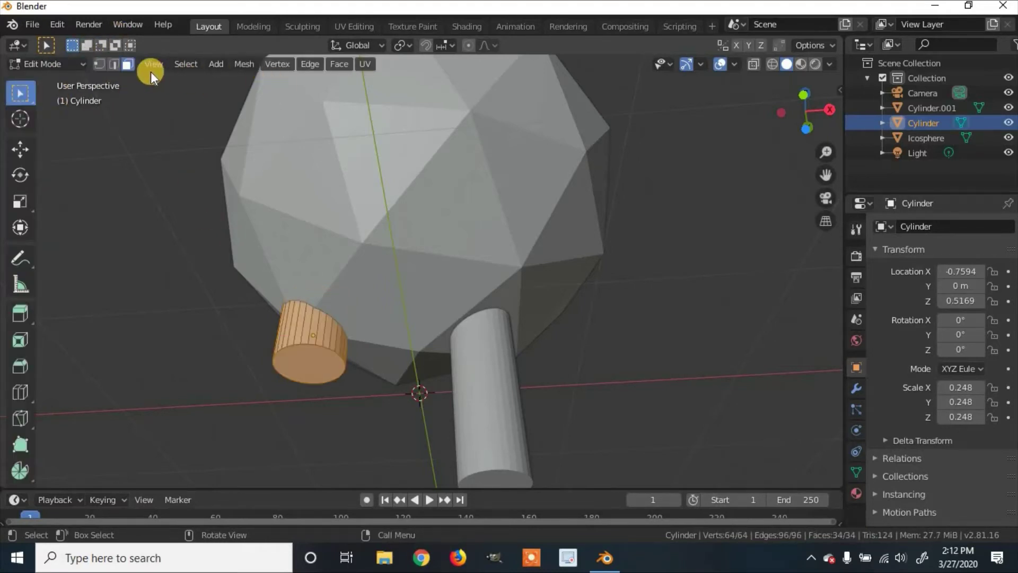
# Select only the short leg's bottom face and extrude it slightly downward.
pyautogui.moveTo(303, 355); pyautogui.dragTo(134, 80, button='middle')
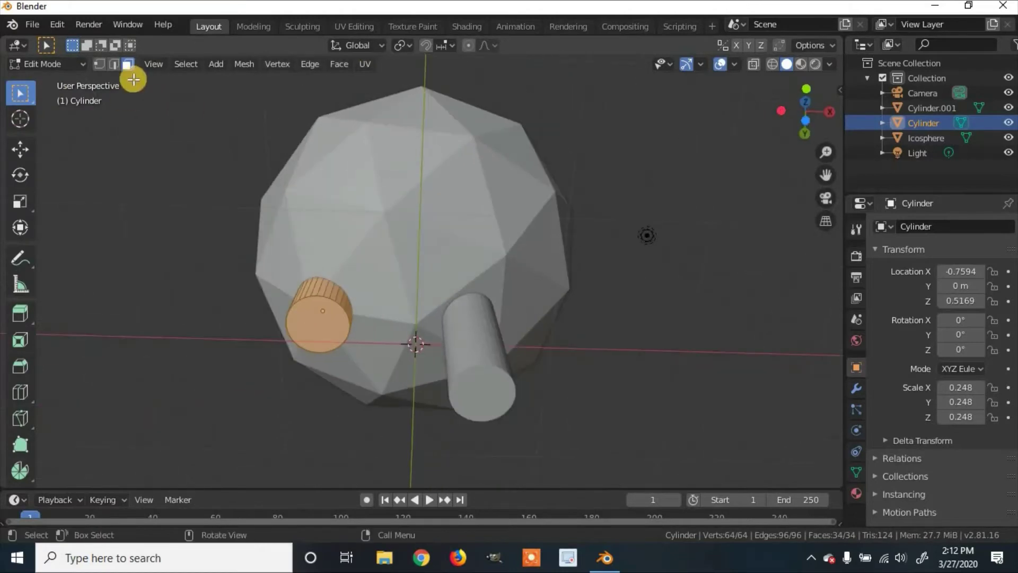
pyautogui.click(127, 62)
pyautogui.click(335, 317)
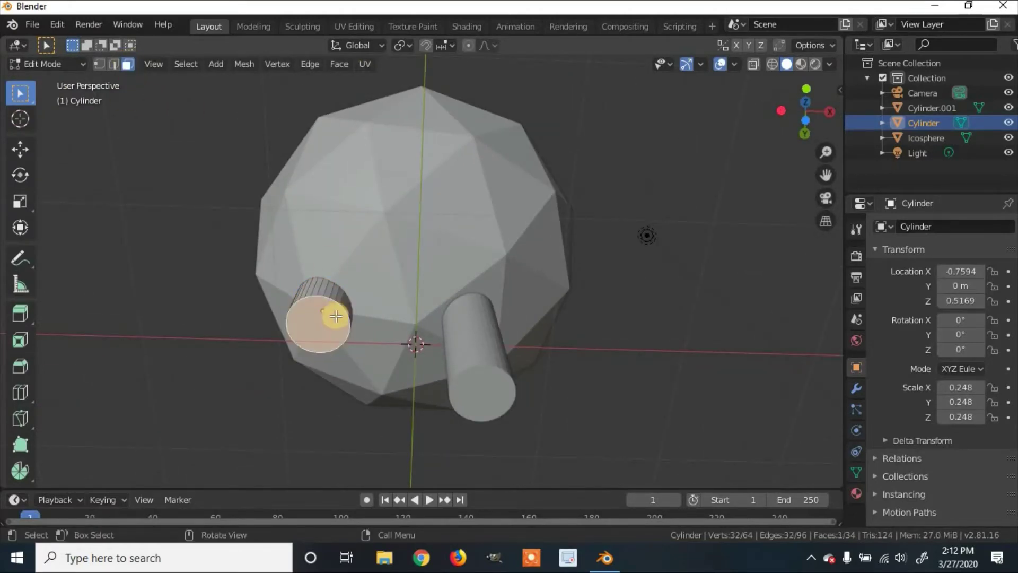
pyautogui.moveTo(346, 305); pyautogui.dragTo(344, 382, button='middle')
pyautogui.press('e')
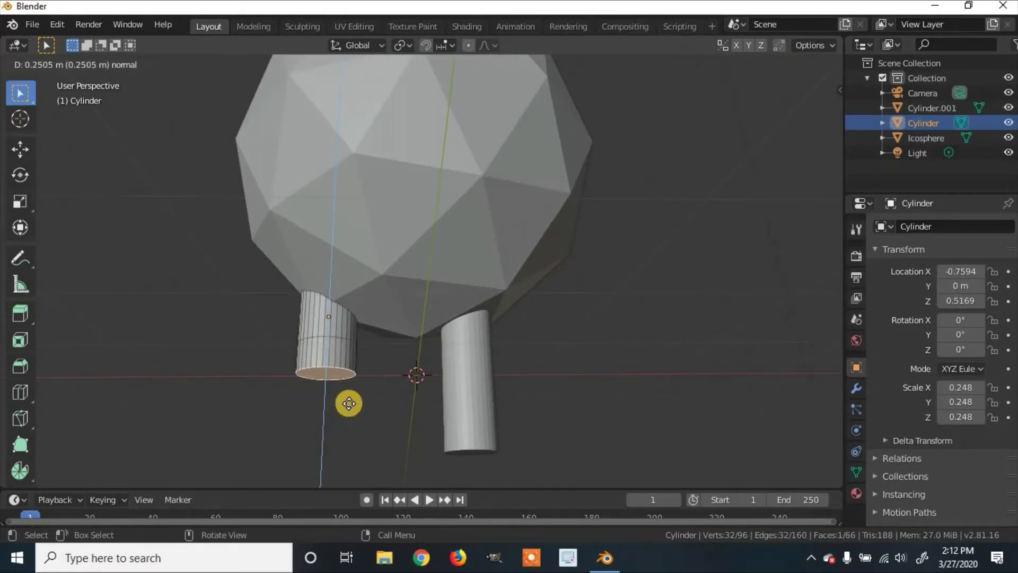
pyautogui.click(353, 390)
# Extrude the bottom face downward again until the leg is about as long as the other one.
pyautogui.moveTo(353, 389)
pyautogui.mouseDown(button='middle')
pyautogui.moveTo(327, 416)
pyautogui.moveTo(340, 403)
pyautogui.mouseUp(button='middle')
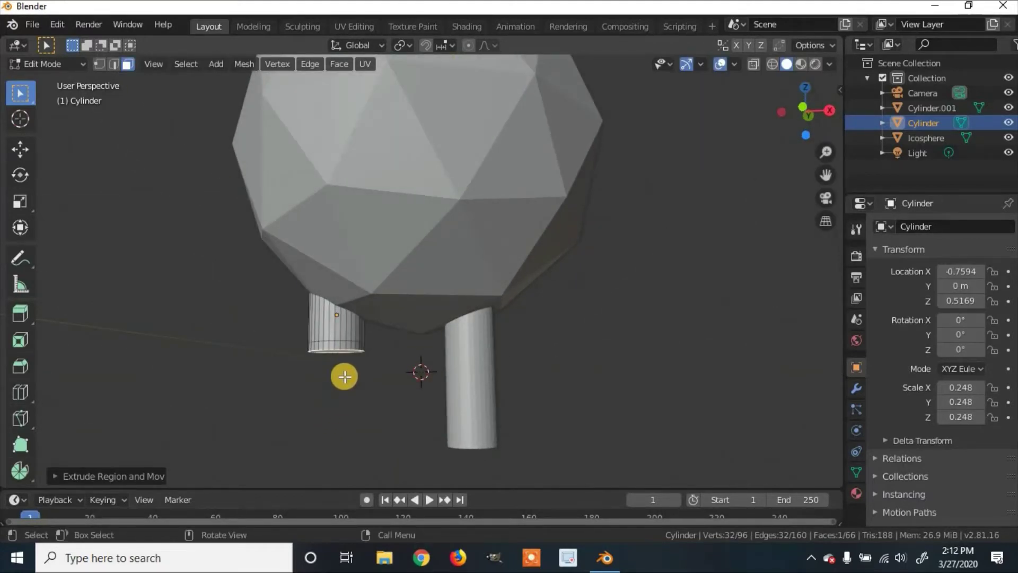
pyautogui.press('e')
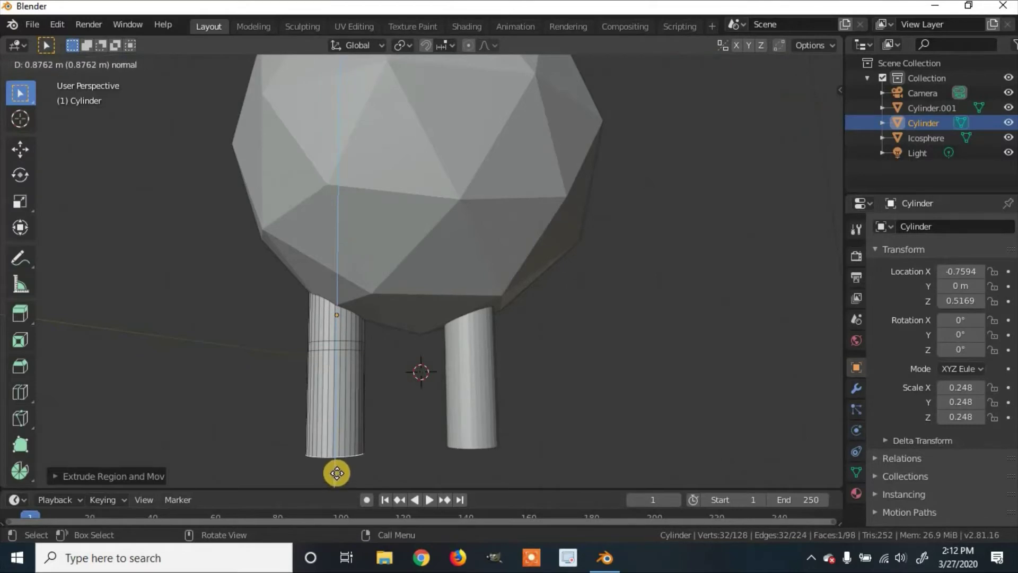
pyautogui.click(375, 461)
pyautogui.moveTo(375, 462); pyautogui.dragTo(416, 444, button='middle')
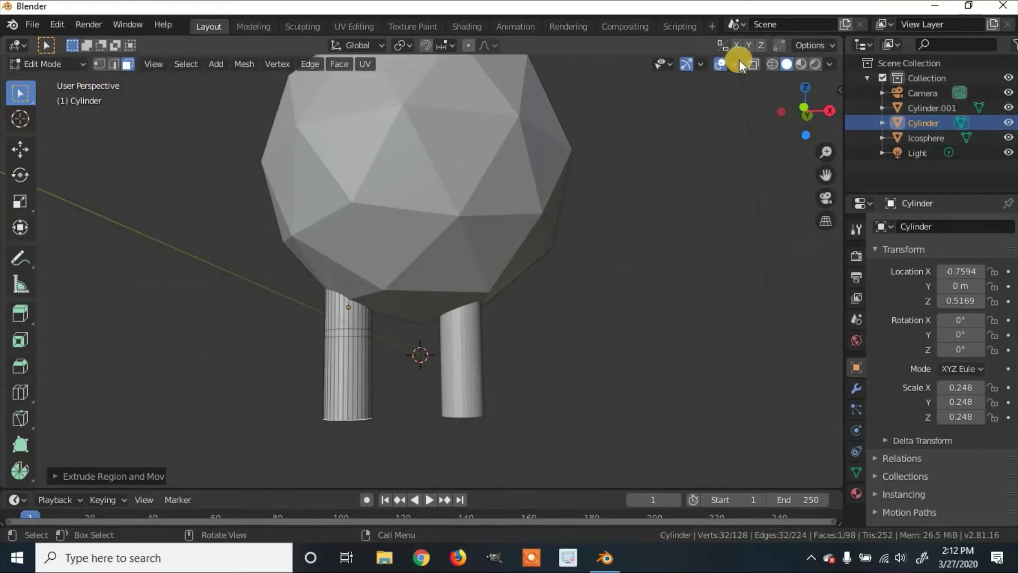
# Turn on X-ray display and box-select all faces of the newly extruded leg.
pyautogui.click(754, 64)
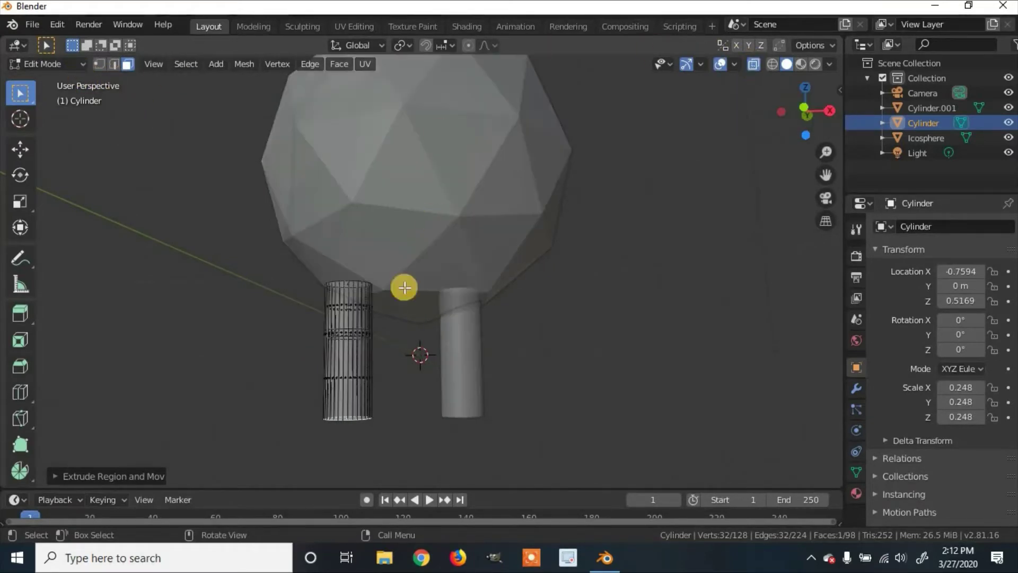
pyautogui.press('b')
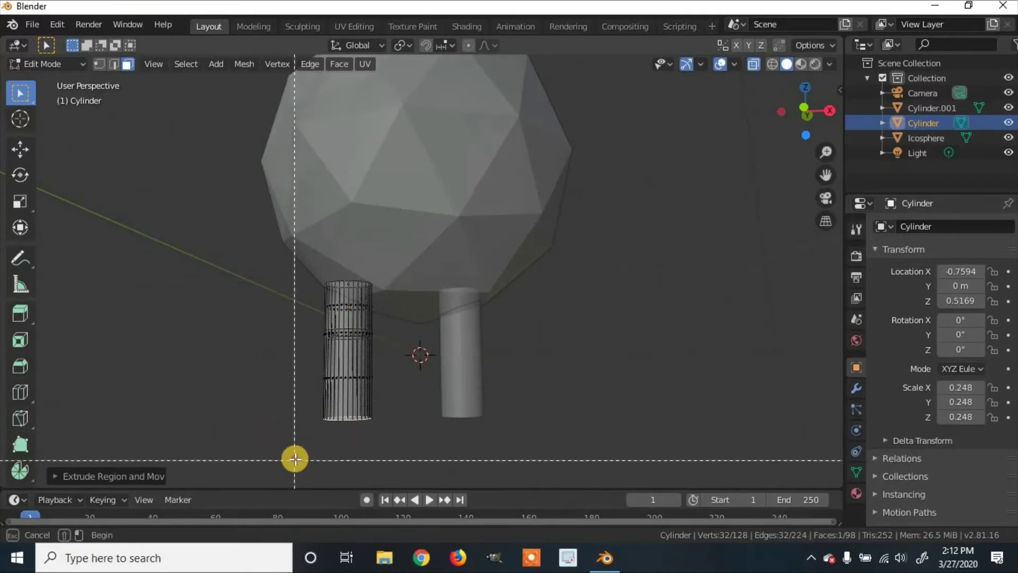
pyautogui.moveTo(294, 460); pyautogui.dragTo(387, 266)
pyautogui.moveTo(387, 265); pyautogui.dragTo(391, 267, button='middle')
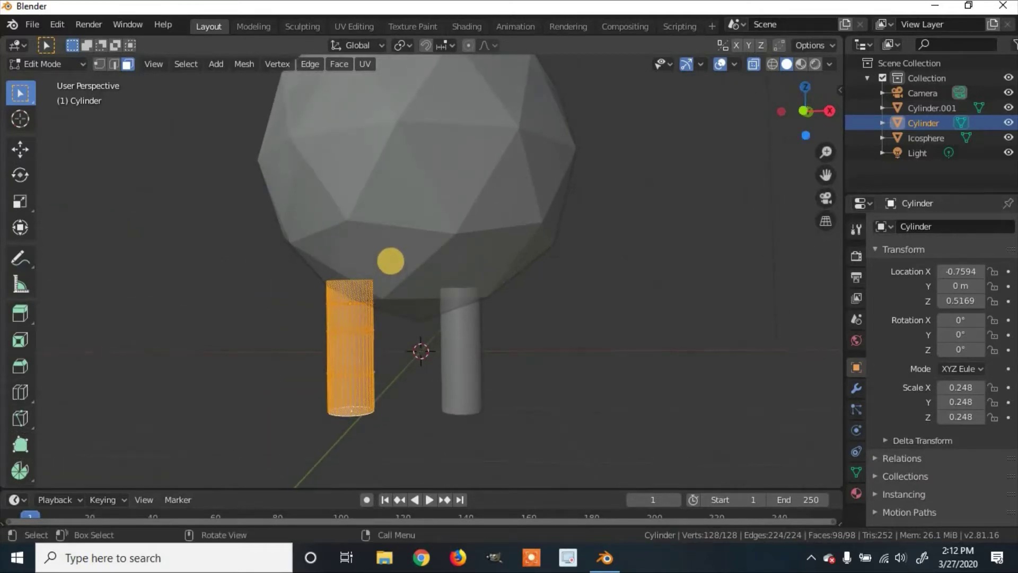
# Shrink the selected leg geometry uniformly by about 0.8 and shift it along global X toward the centre by about 0.39 m.
pyautogui.press('s')
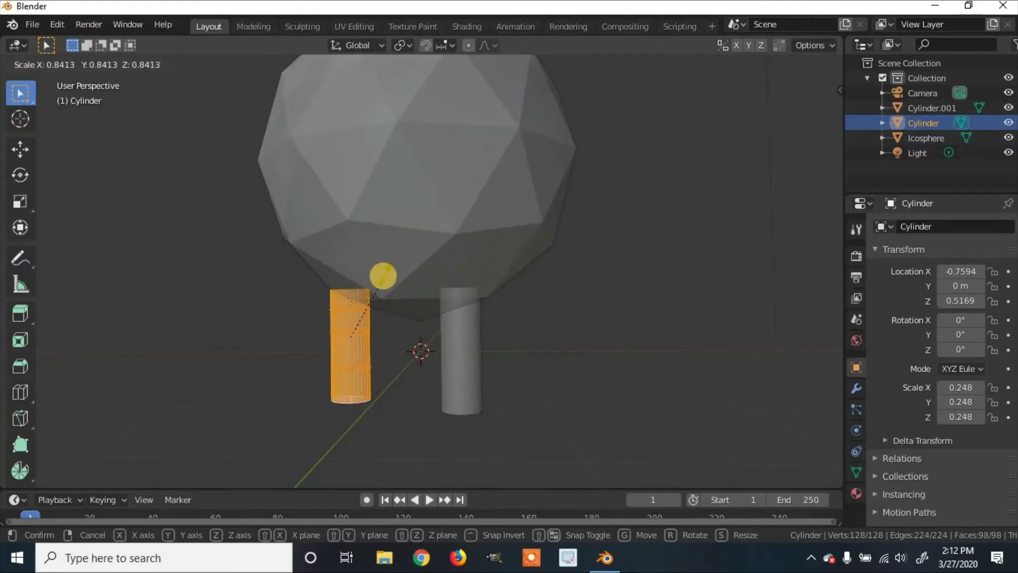
pyautogui.click(370, 306)
pyautogui.press('g')
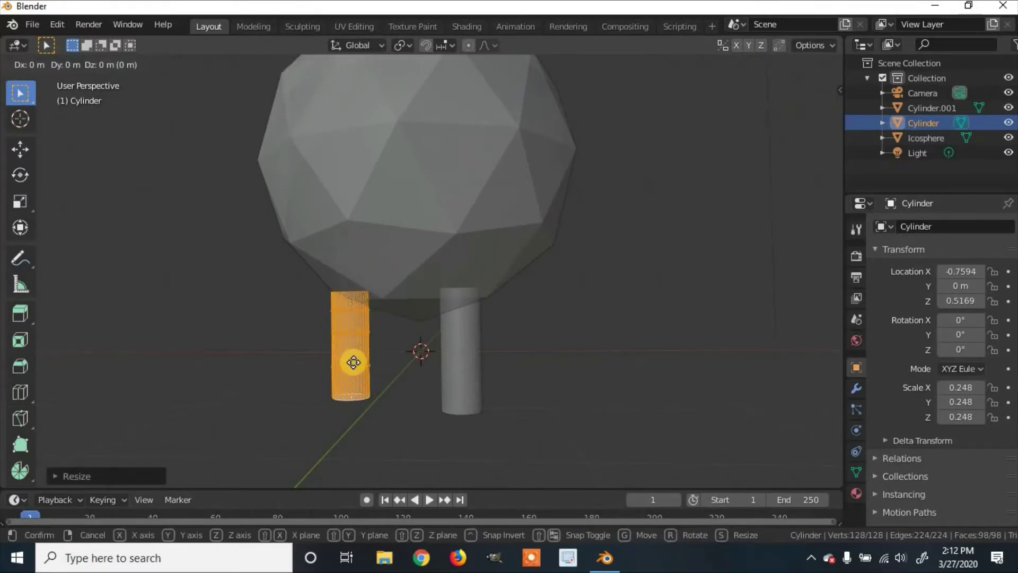
pyautogui.press('x')
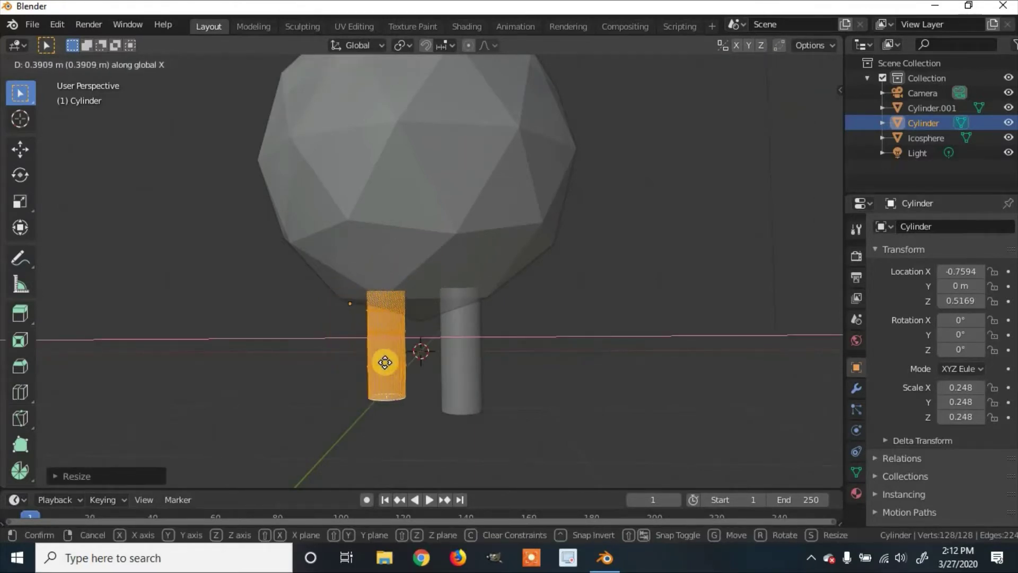
pyautogui.click(386, 362)
pyautogui.moveTo(404, 359)
pyautogui.mouseDown(button='middle')
pyautogui.moveTo(407, 310)
pyautogui.moveTo(393, 336)
pyautogui.moveTo(416, 357)
pyautogui.mouseUp(button='middle')
# Clear the full leg selection and turn off X-ray display.
pyautogui.click(409, 367)
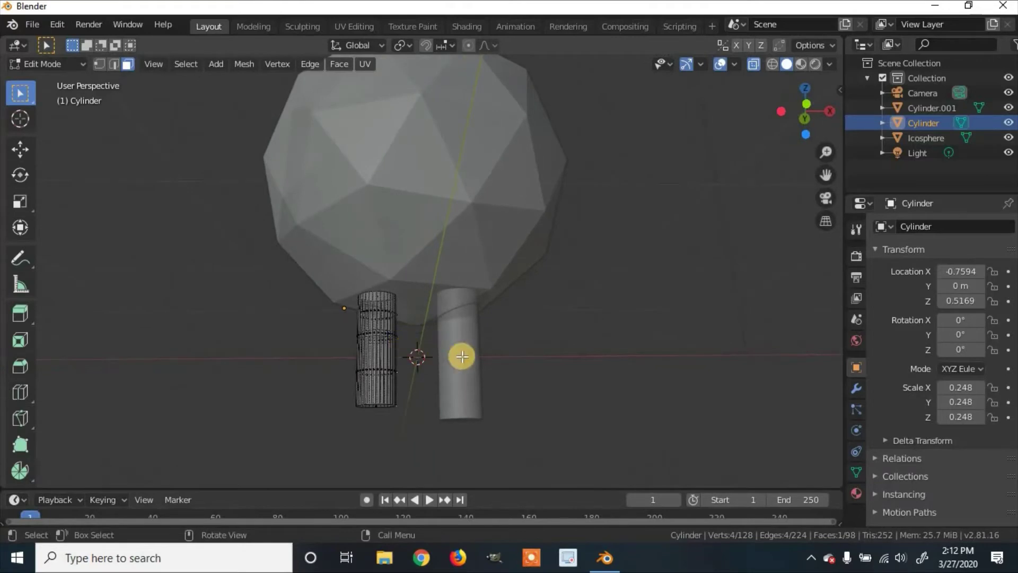
pyautogui.moveTo(481, 341); pyautogui.dragTo(473, 365, button='middle')
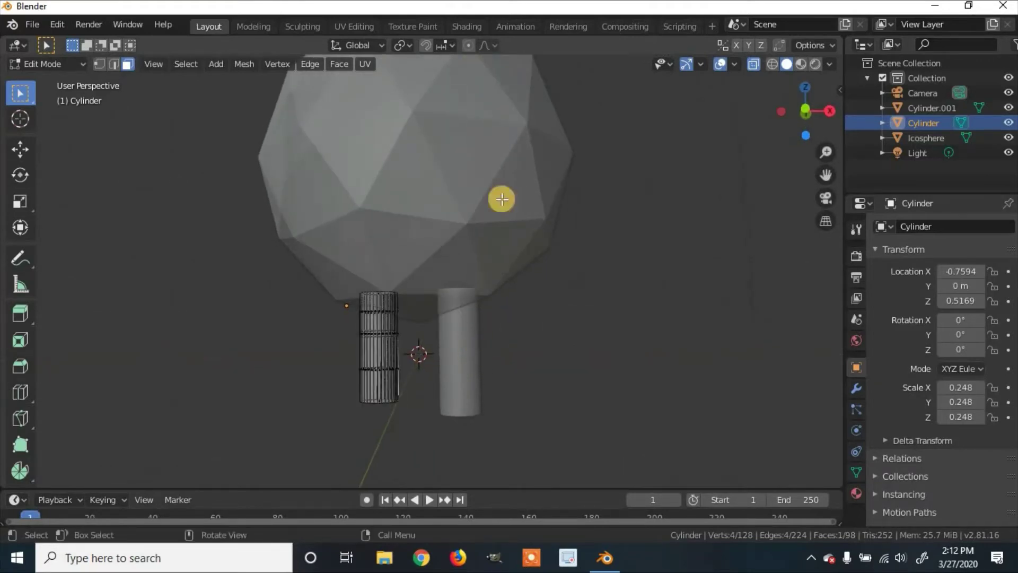
pyautogui.click(759, 63)
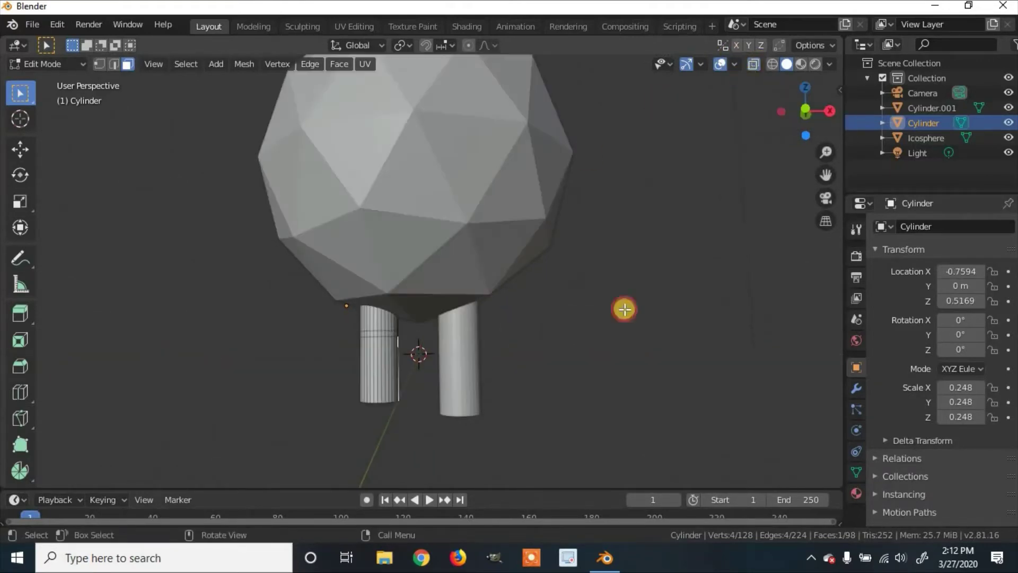
# Select the shorter leg's bottom face and lower it along global Z by about 0.12 m, level with the other leg.
pyautogui.moveTo(519, 330); pyautogui.dragTo(539, 205, button='middle')
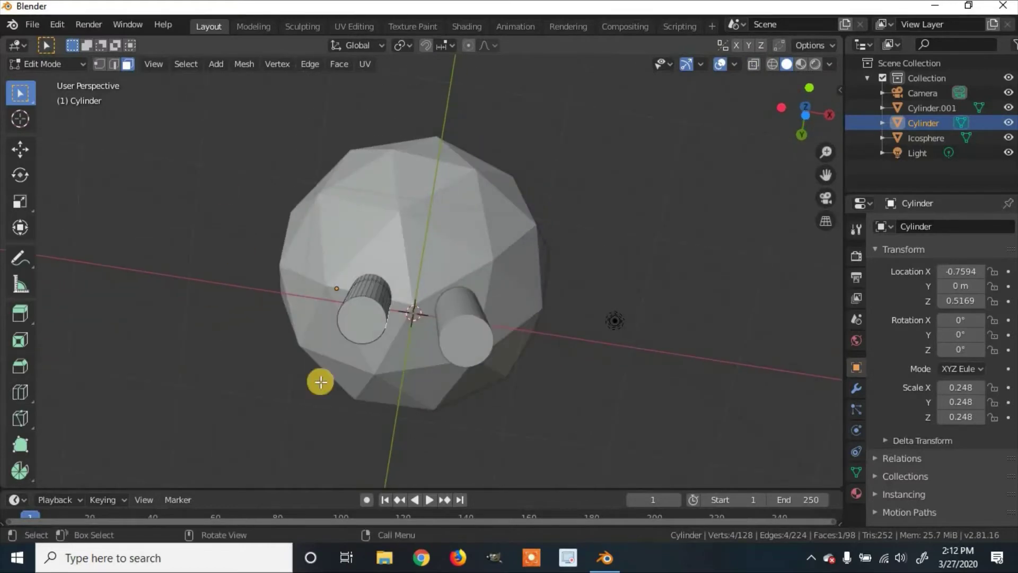
pyautogui.moveTo(359, 319)
pyautogui.mouseDown(button='middle')
pyautogui.moveTo(423, 387)
pyautogui.moveTo(412, 407)
pyautogui.moveTo(397, 398)
pyautogui.mouseUp(button='middle')
pyautogui.press('g')
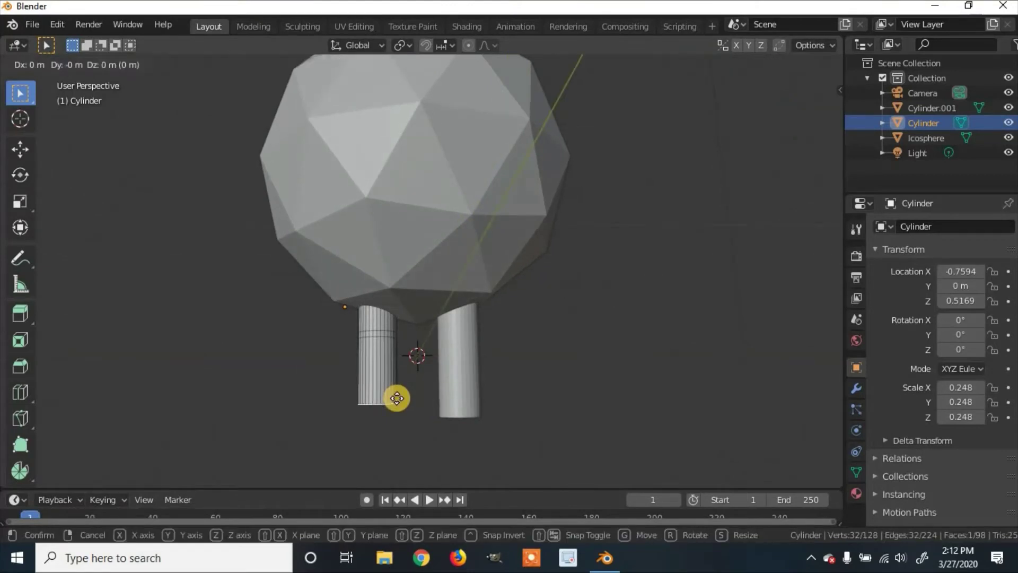
pyautogui.press('z')
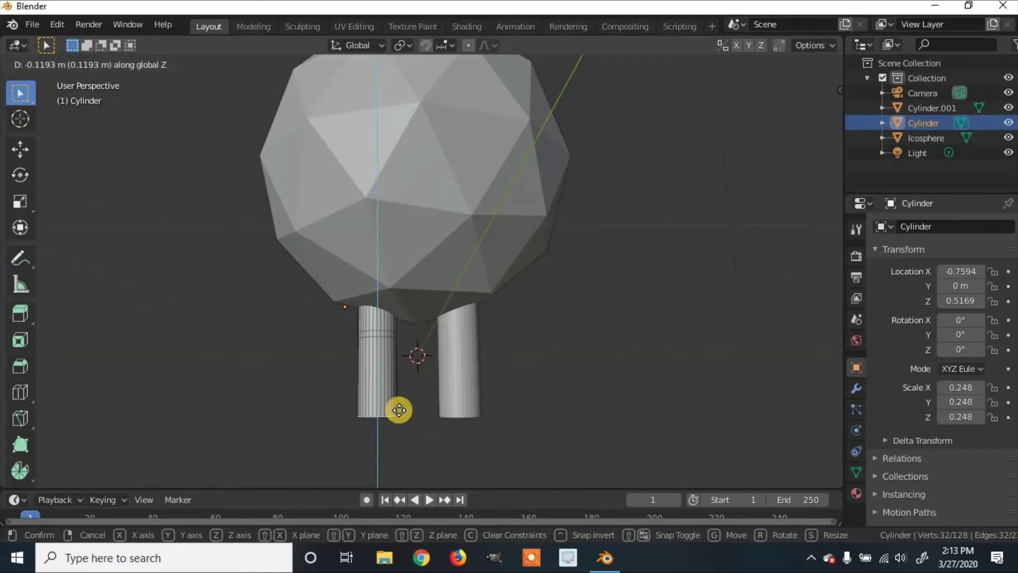
pyautogui.click(401, 412)
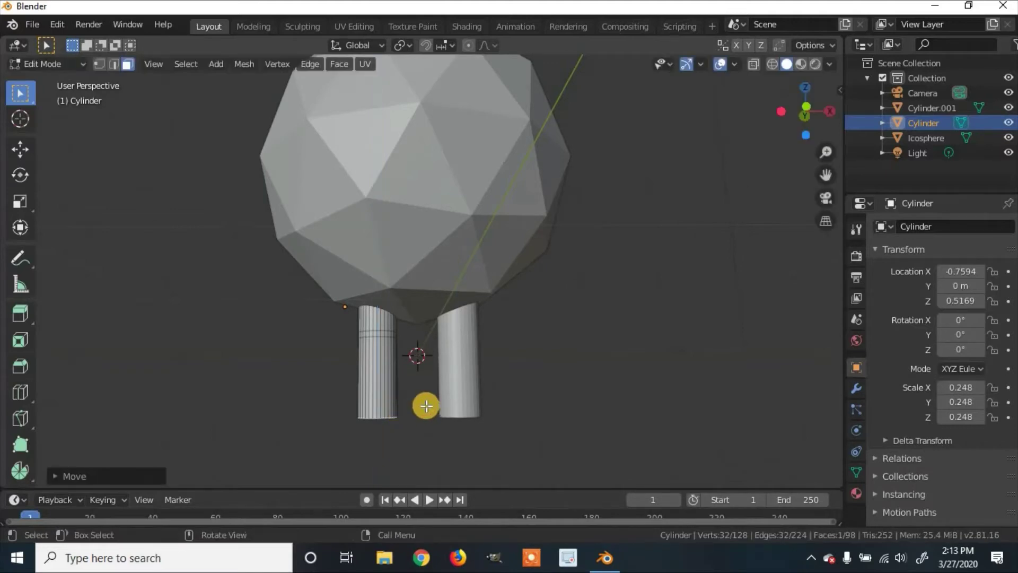
# Extrude the same leg's bottom face by a very small distance to start a new end section.
pyautogui.moveTo(425, 404)
pyautogui.mouseDown(button='middle')
pyautogui.moveTo(412, 407)
pyautogui.moveTo(421, 420)
pyautogui.mouseUp(button='middle')
pyautogui.scroll(-3, 418, 419)
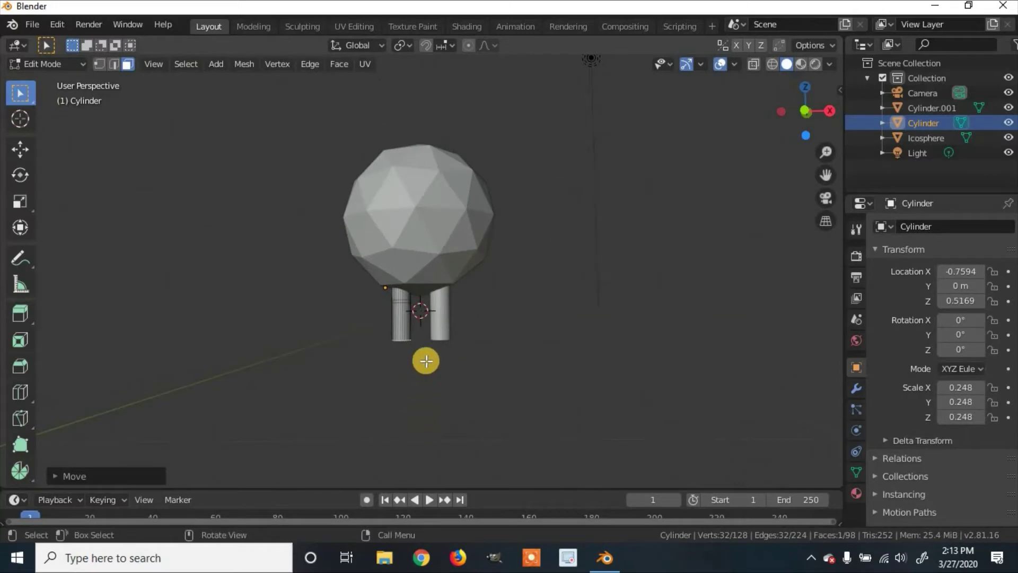
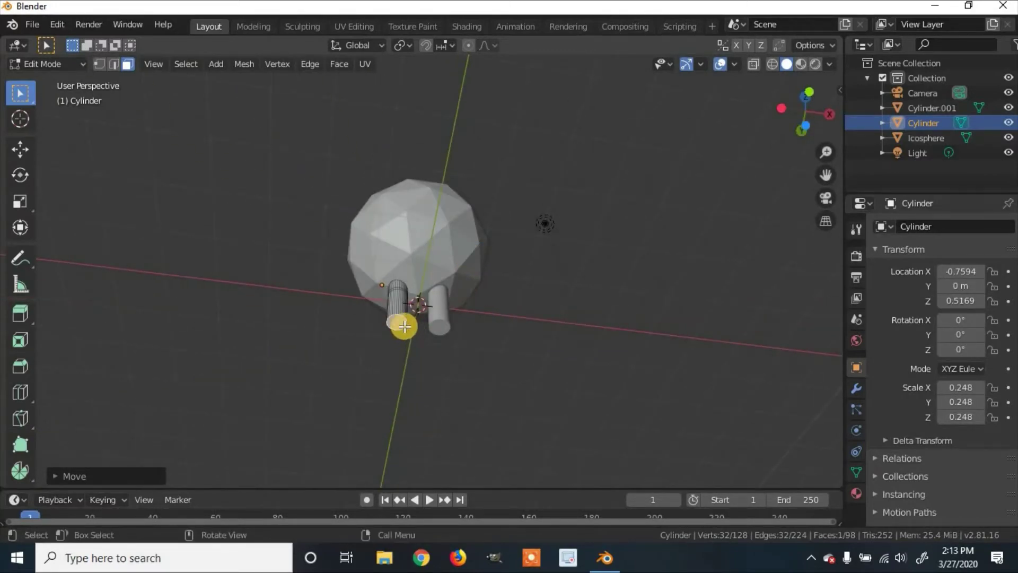
pyautogui.press('e')
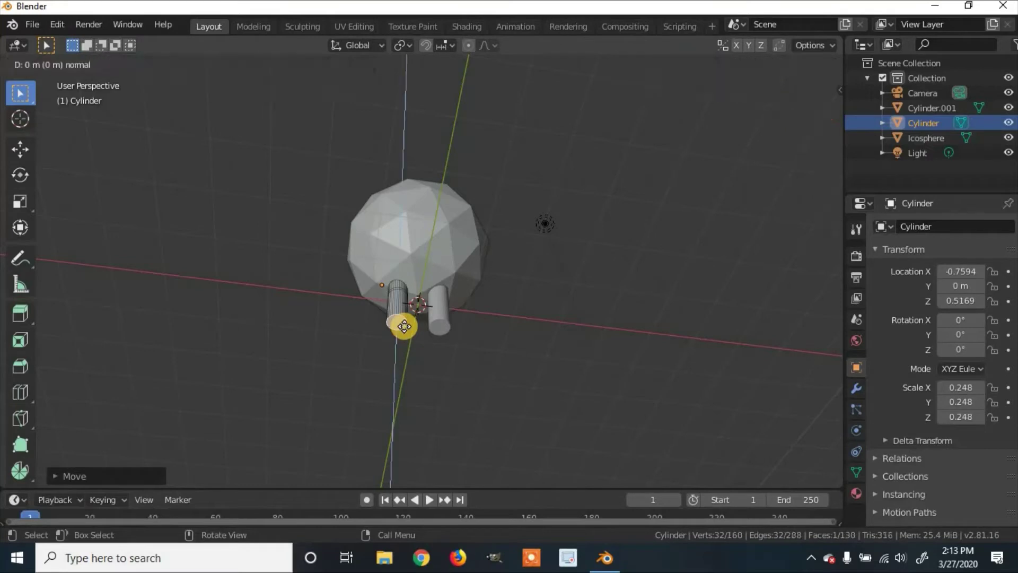
pyautogui.click(404, 328)
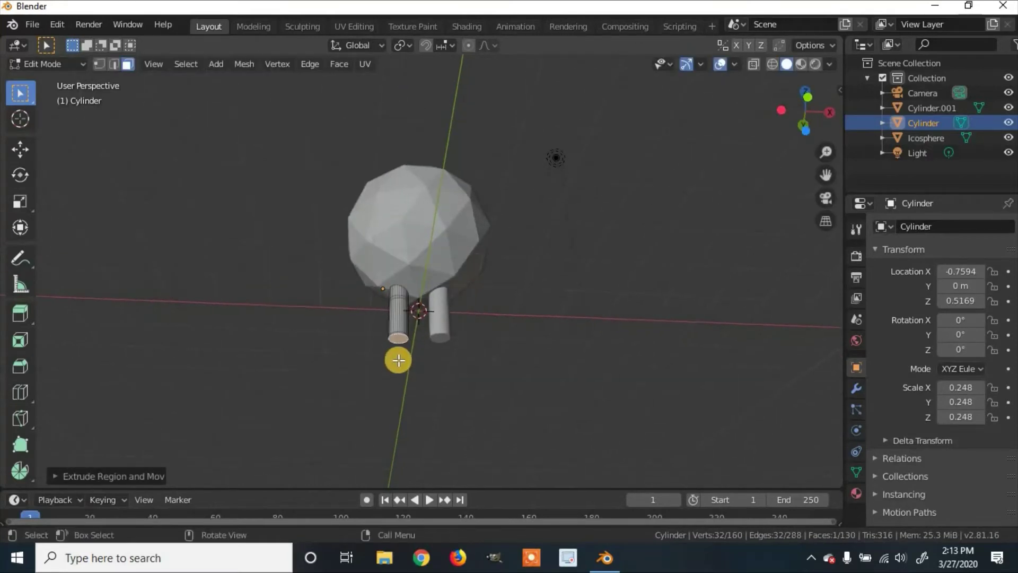
# Move the newly extruded bottom face slightly downward to thicken the leg's end section.
pyautogui.scroll(4, 400, 387)
pyautogui.moveTo(382, 452); pyautogui.dragTo(380, 432, button='middle')
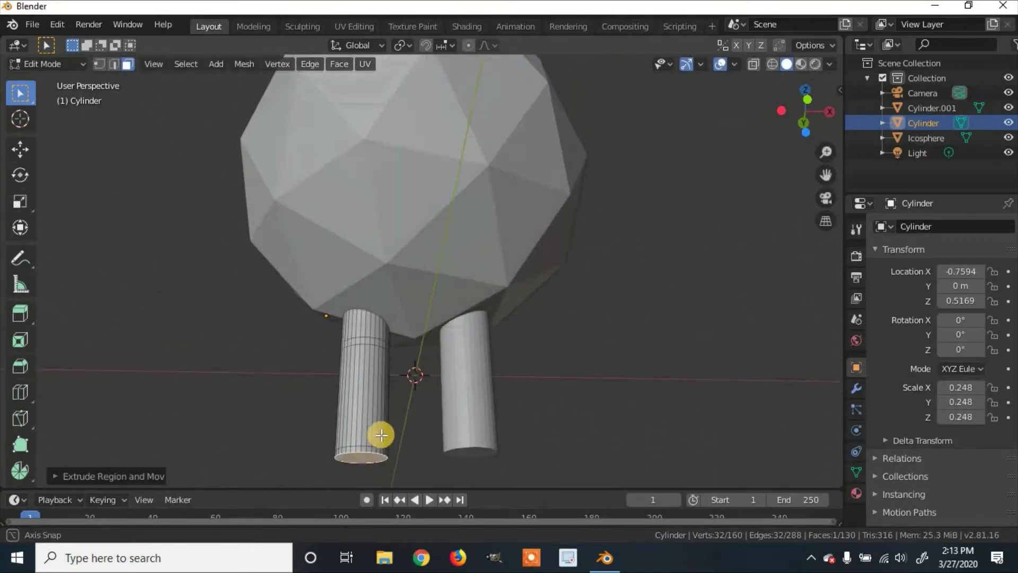
pyautogui.moveTo(365, 460); pyautogui.dragTo(365, 462)
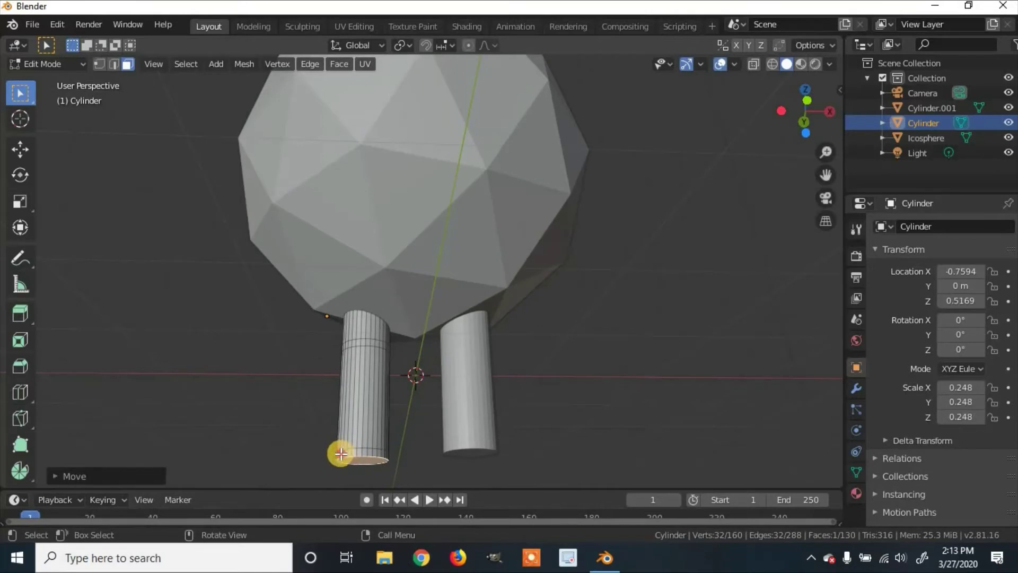
pyautogui.click(347, 453)
pyautogui.moveTo(364, 454); pyautogui.dragTo(402, 24, button='middle')
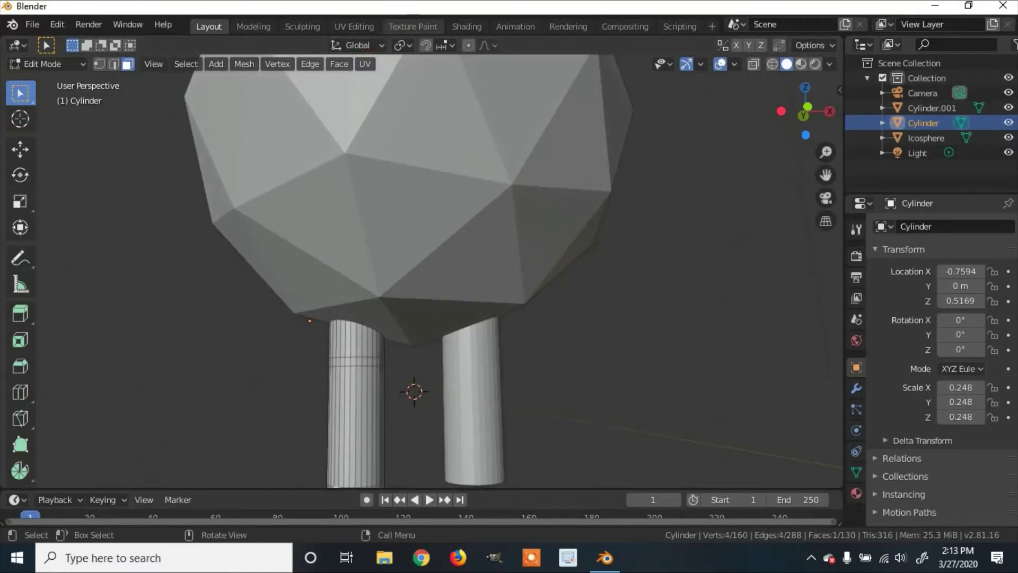
pyautogui.moveTo(455, 232); pyautogui.dragTo(405, 376, button='middle')
pyautogui.press('b')
pyautogui.moveTo(358, 377); pyautogui.dragTo(446, 414)
pyautogui.moveTo(409, 389); pyautogui.dragTo(466, 401, button='middle')
pyautogui.click(466, 402)
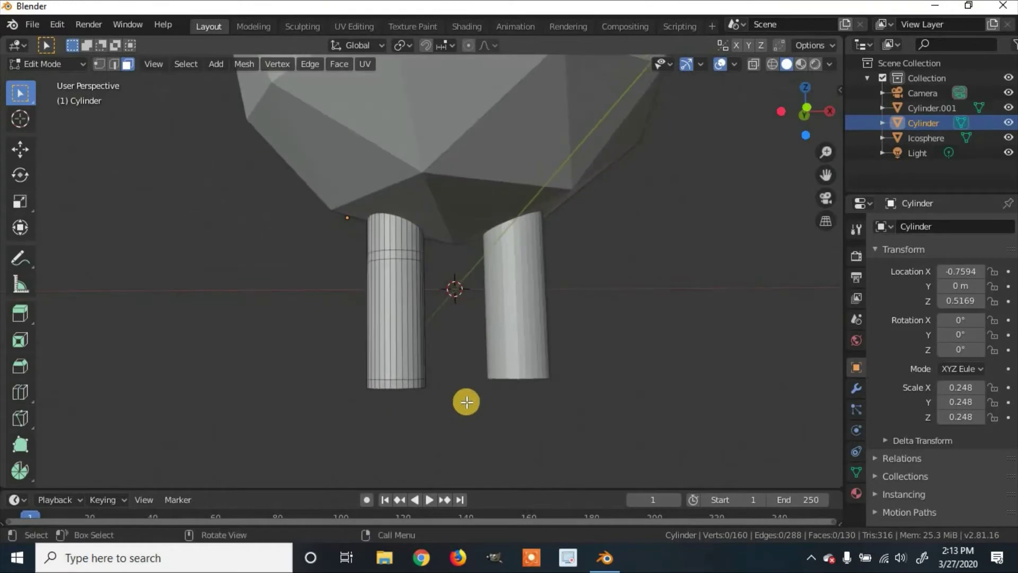
# Box-select the front faces of the leg's thin end section and extrude them forward along global Y to form a foot.
pyautogui.press('b')
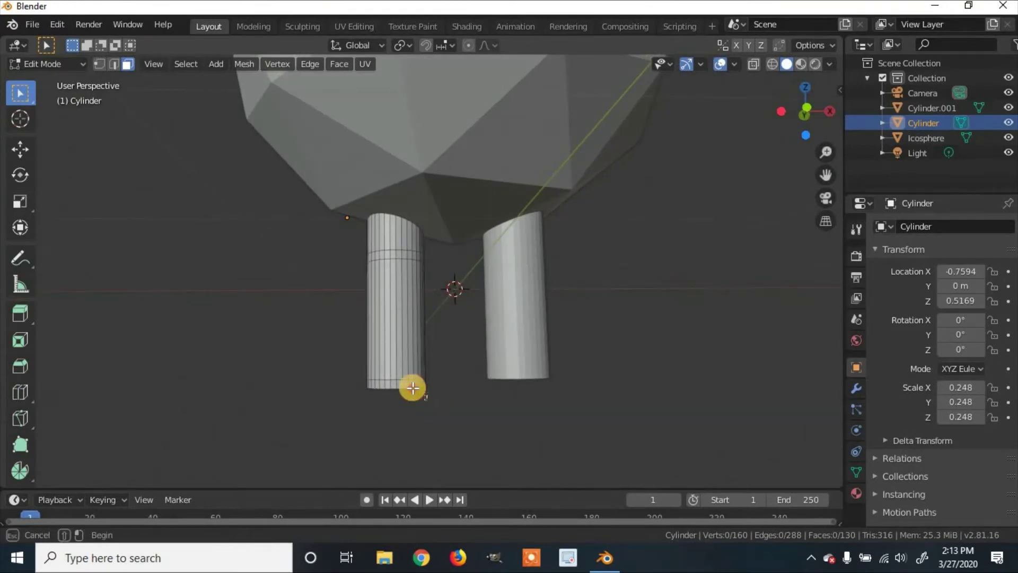
pyautogui.moveTo(365, 382); pyautogui.dragTo(366, 383)
pyautogui.moveTo(454, 359); pyautogui.dragTo(454, 414, button='middle')
pyautogui.press('e')
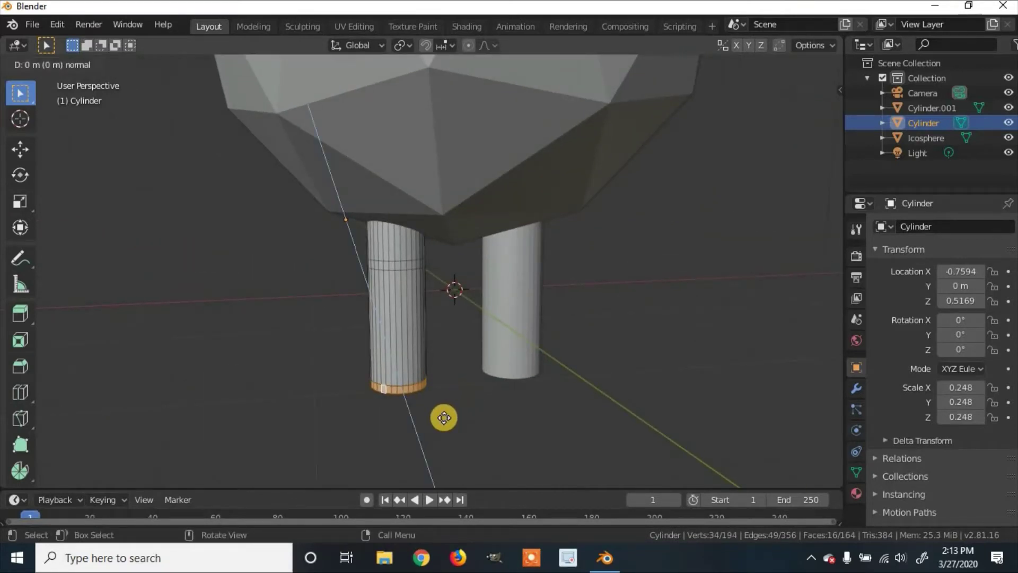
pyautogui.press('y')
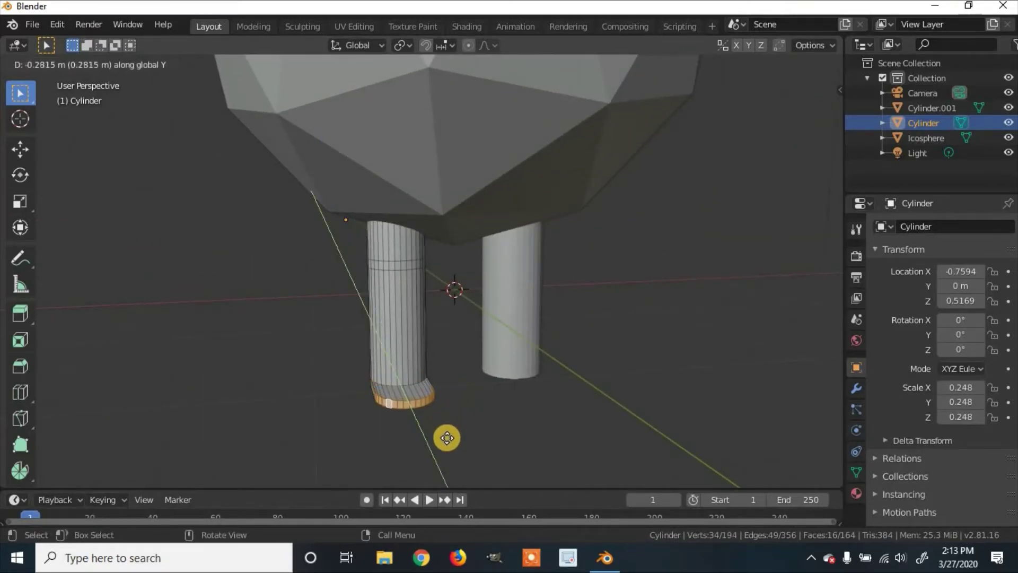
pyautogui.click(449, 463)
pyautogui.moveTo(463, 448); pyautogui.dragTo(461, 378, button='middle')
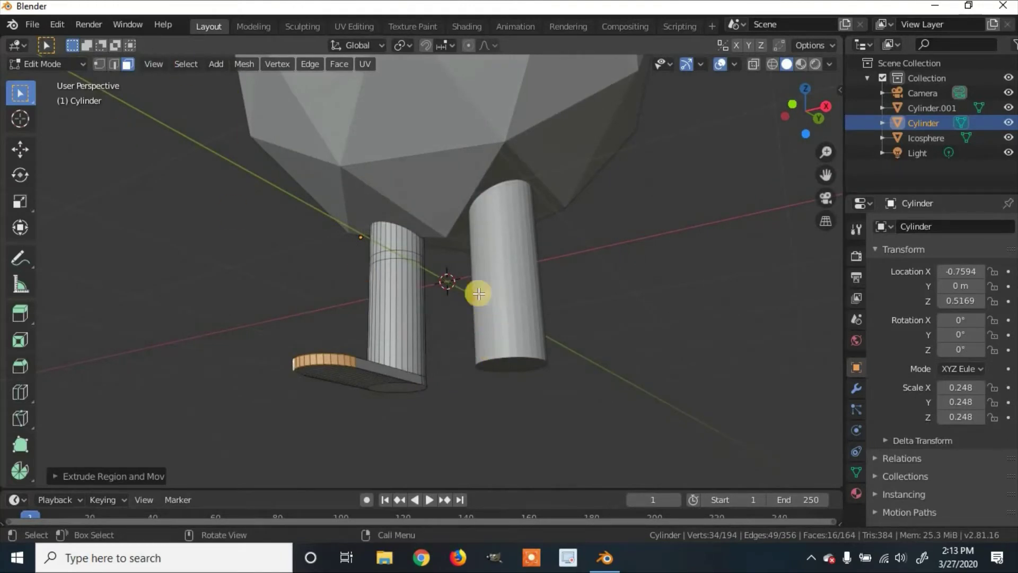
# Return to Object Mode, select the other leg, Cylinder.001, and open it in Edit Mode.
pyautogui.click(62, 63)
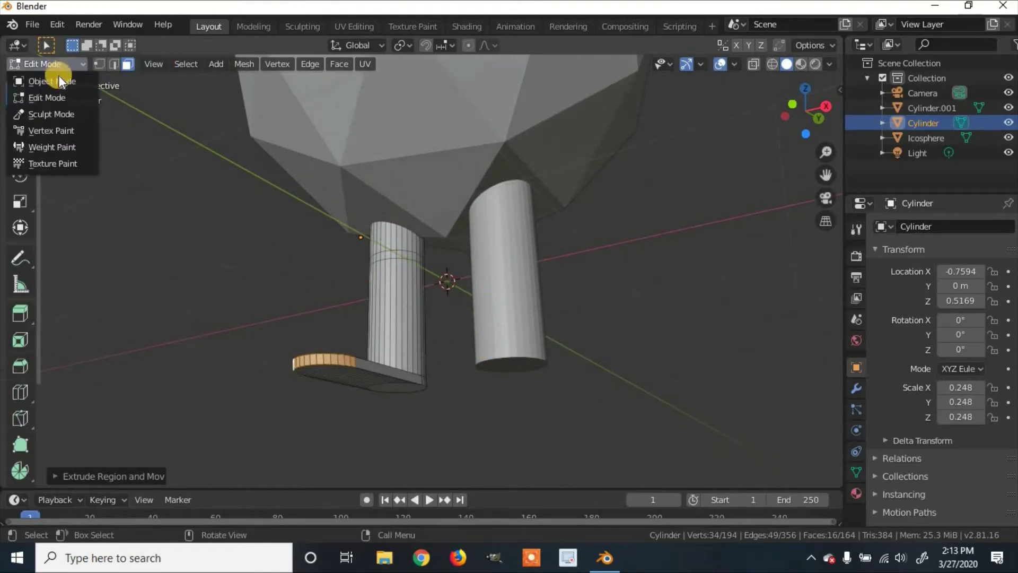
pyautogui.click(56, 81)
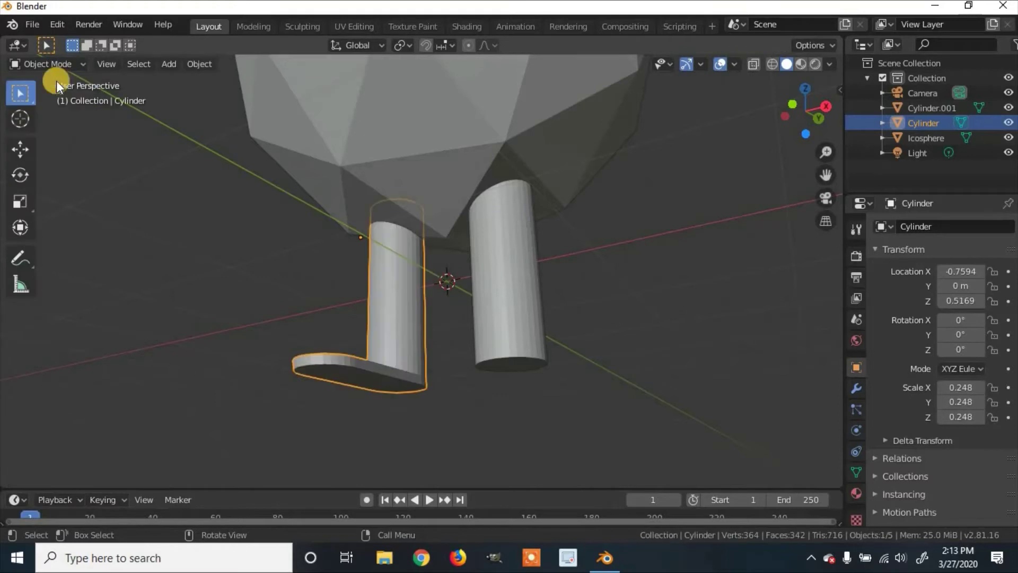
pyautogui.click(518, 360)
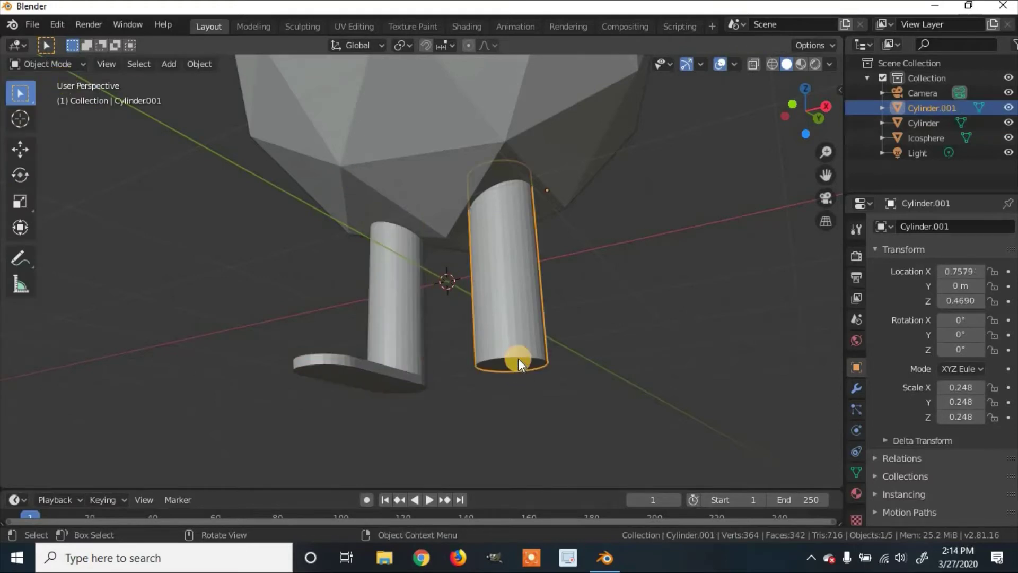
pyautogui.click(43, 65)
pyautogui.click(38, 97)
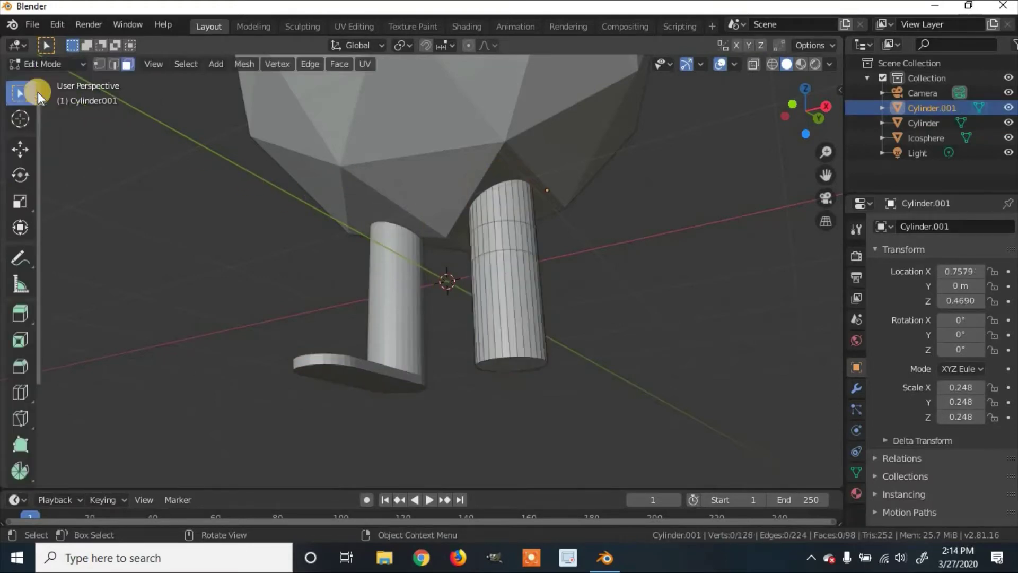
# Select this leg's bottom face in face selection and extrude it slightly downward to make a thin end section.
pyautogui.click(126, 67)
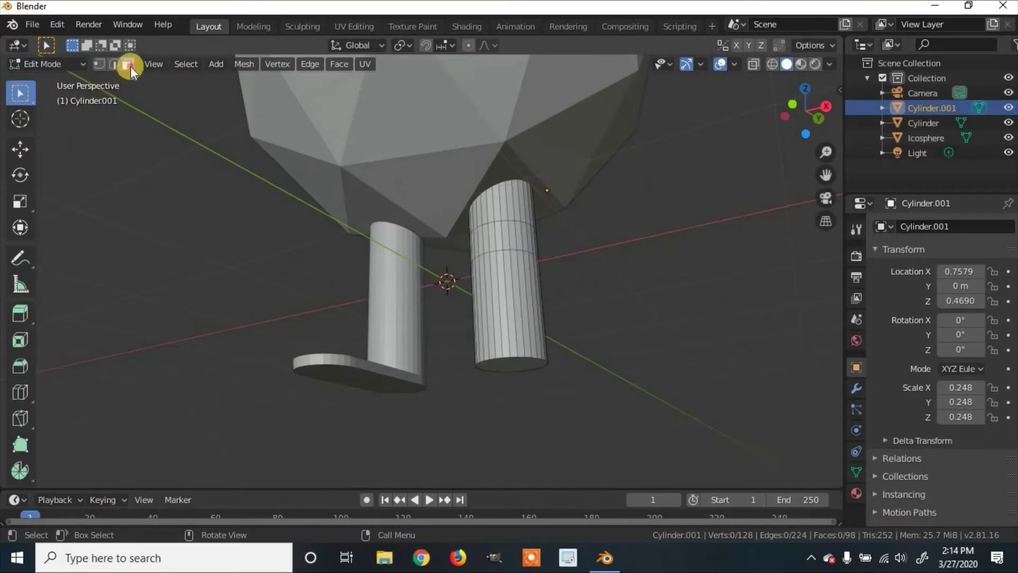
pyautogui.click(527, 366)
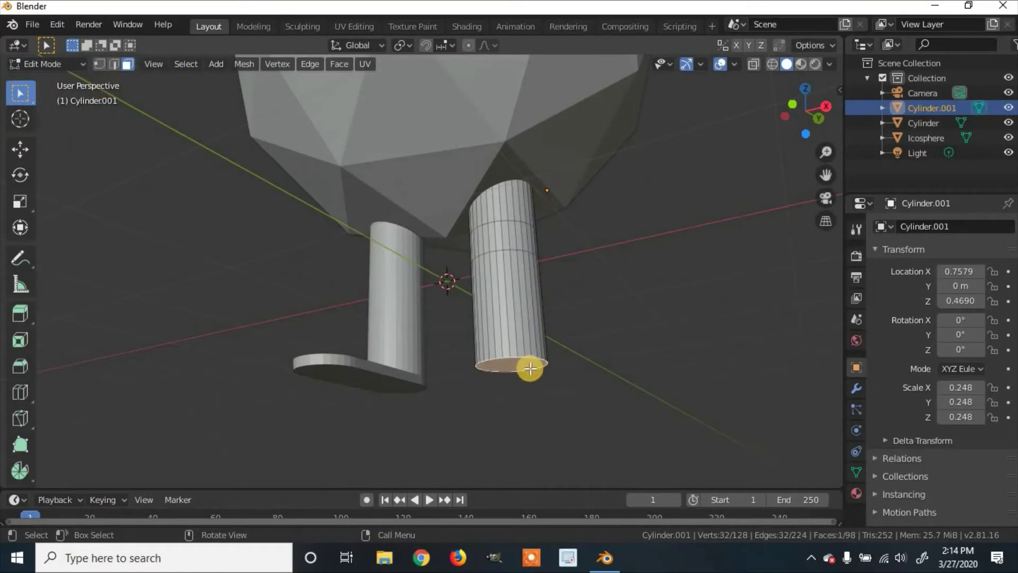
pyautogui.moveTo(535, 370); pyautogui.dragTo(578, 396, button='middle')
pyautogui.press('e')
pyautogui.click(549, 392)
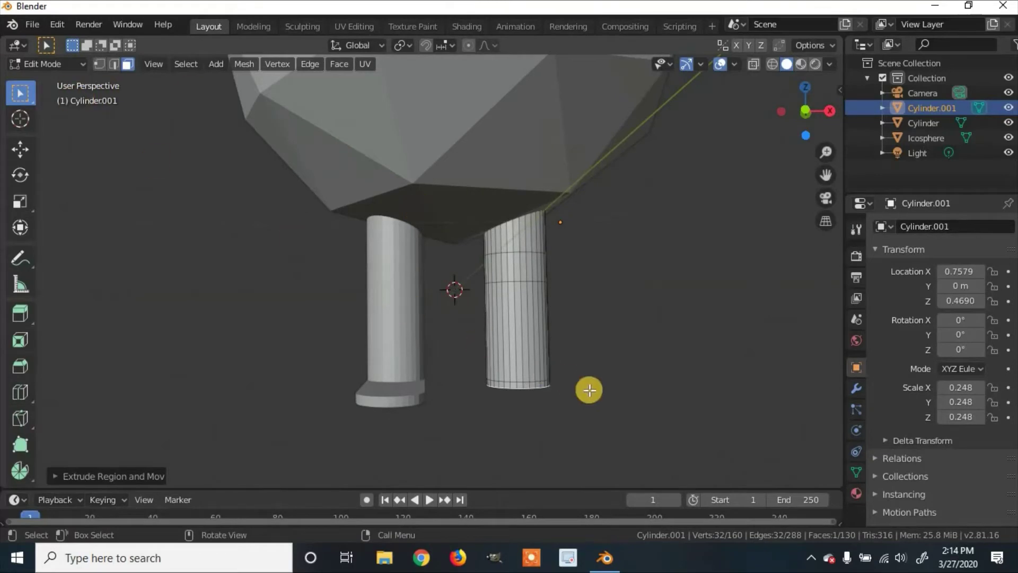
# Box-select the front faces of the second leg's end section and extrude them forward along global Y as a matching foot.
pyautogui.press('b')
pyautogui.moveTo(559, 408); pyautogui.dragTo(484, 383)
pyautogui.moveTo(500, 387); pyautogui.dragTo(536, 405, button='middle')
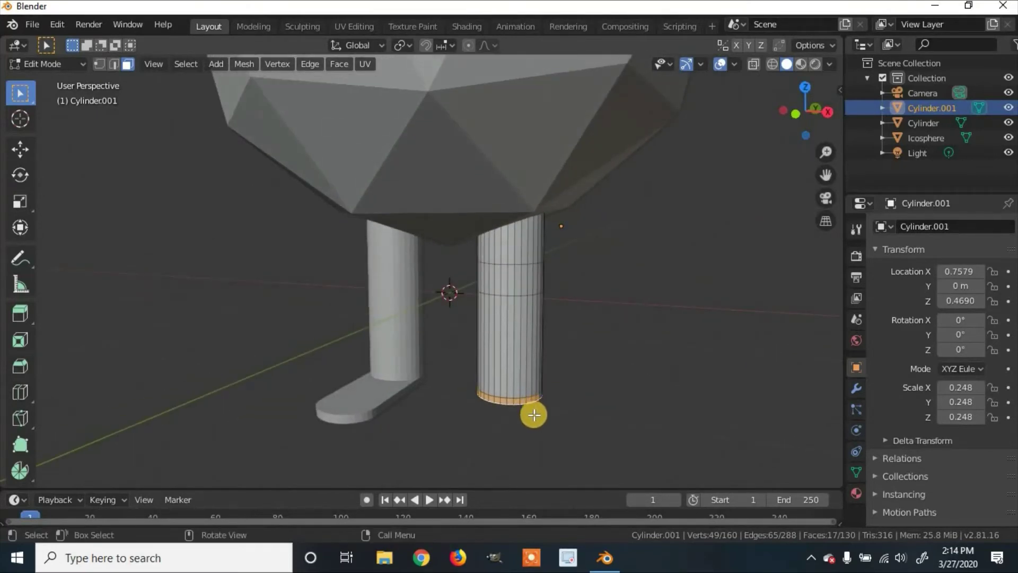
pyautogui.press('e')
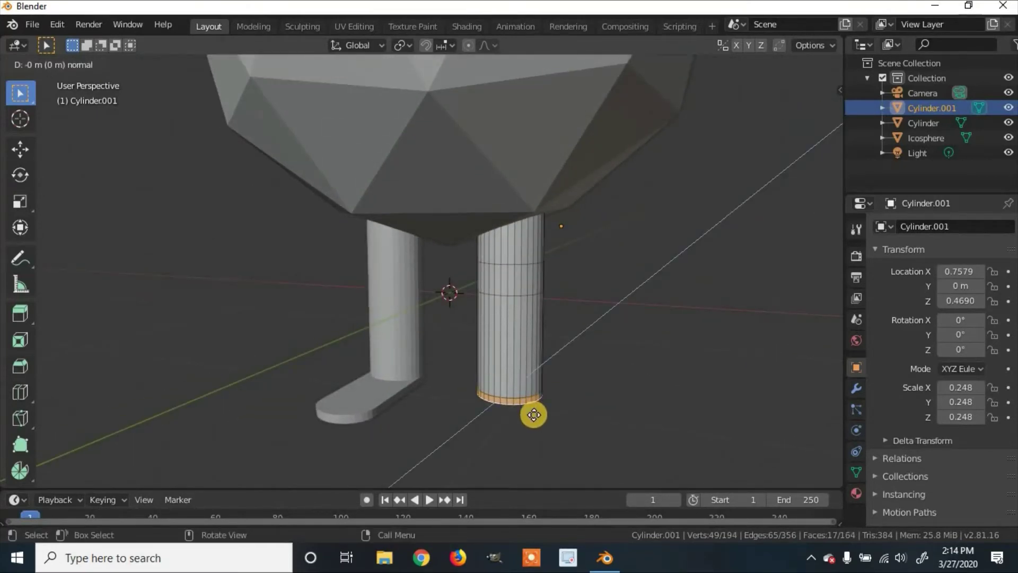
pyautogui.press('y')
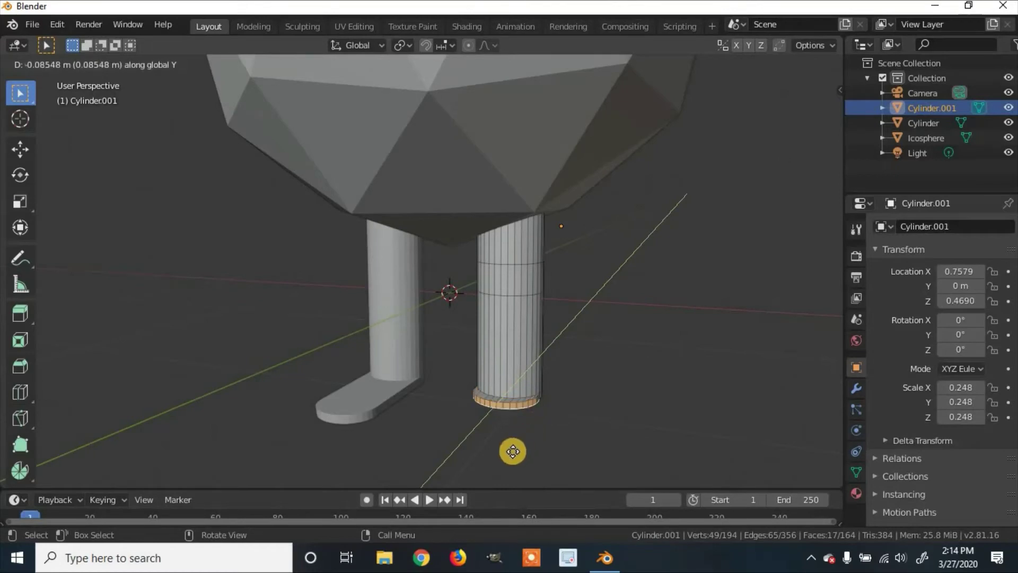
pyautogui.click(502, 466)
pyautogui.moveTo(489, 418); pyautogui.dragTo(338, 475, button='middle')
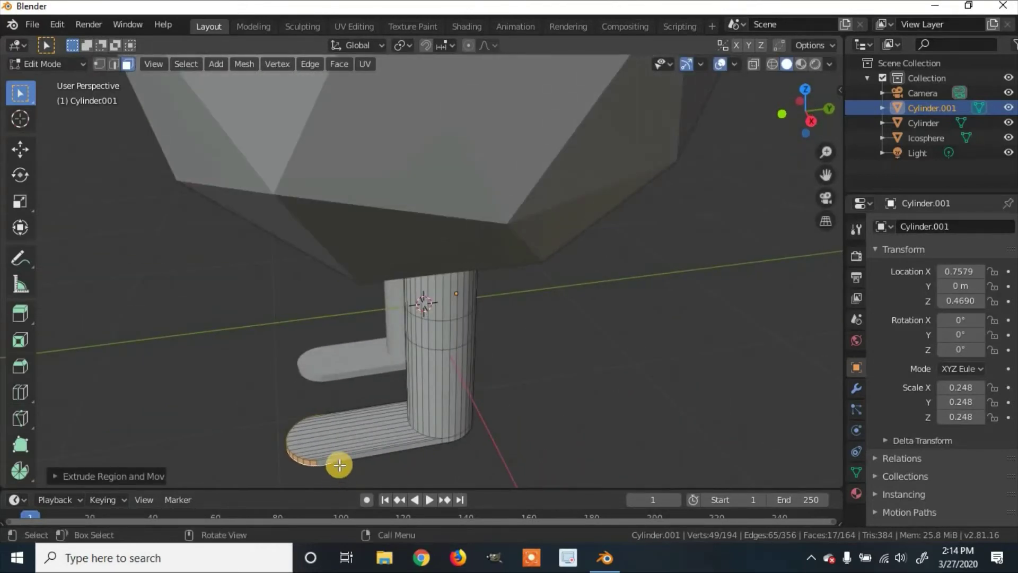
# Adjust the second foot's length by moving its front faces along global Y to match the first foot.
pyautogui.press('g')
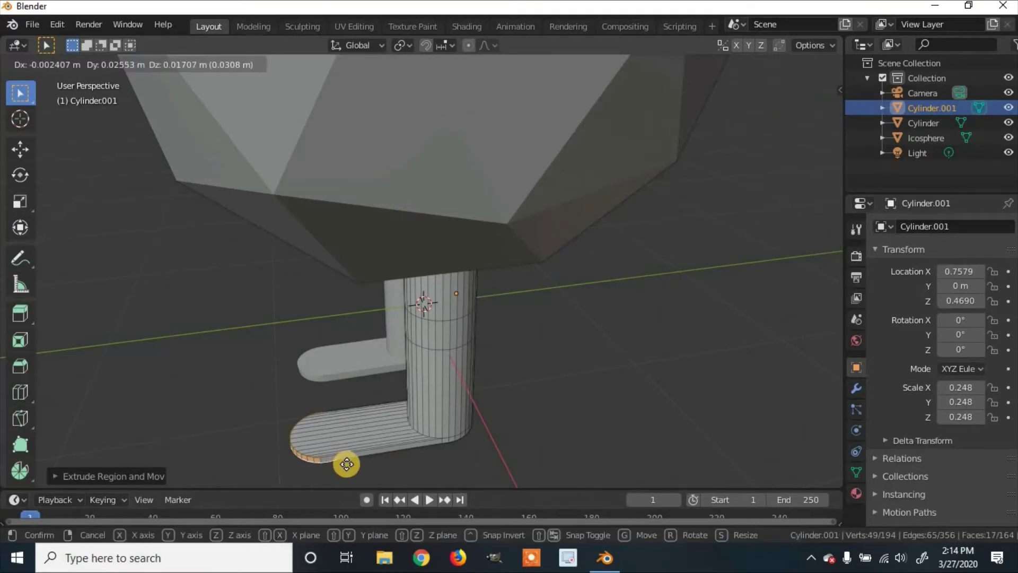
pyautogui.click(342, 466)
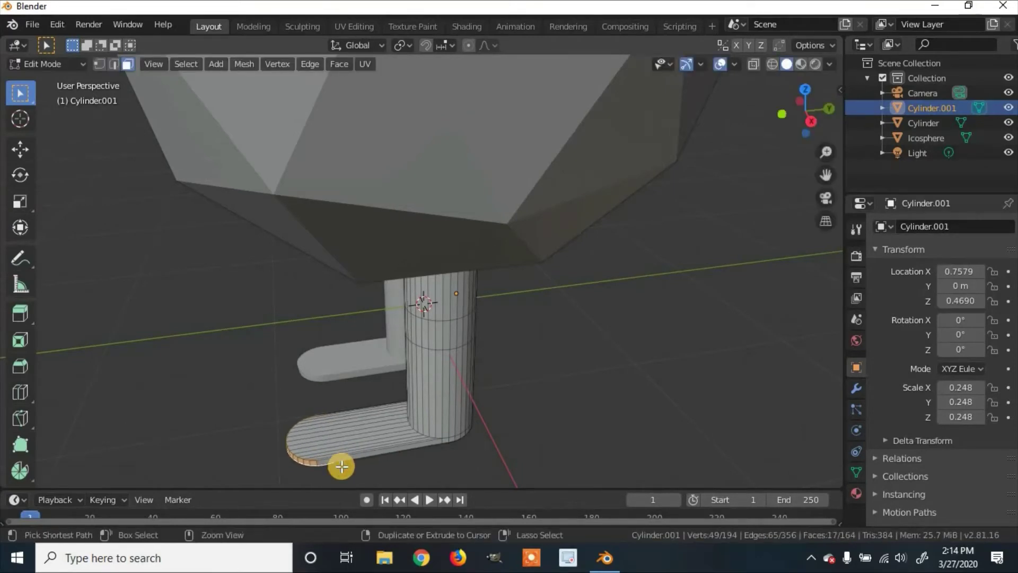
pyautogui.press('g')
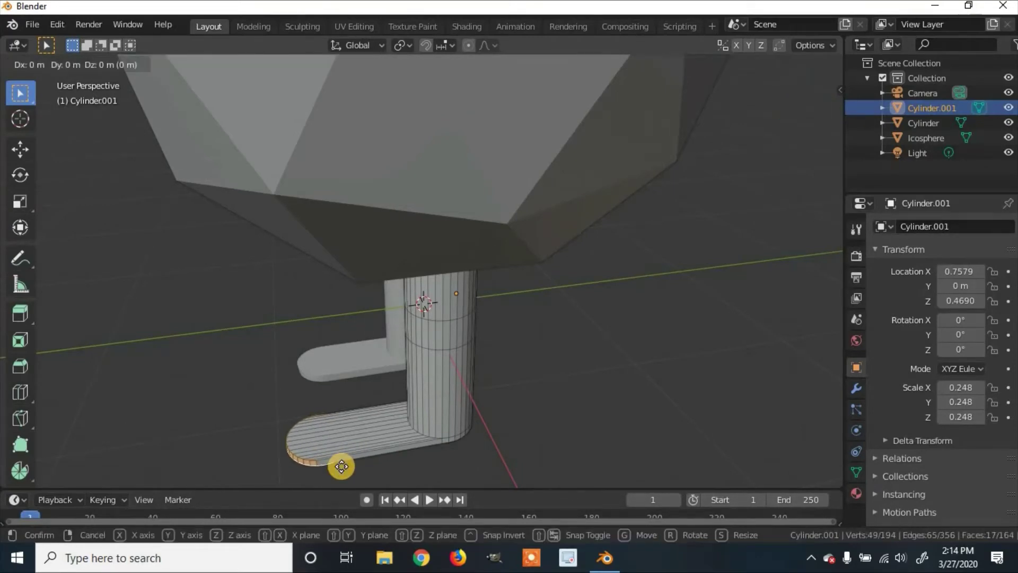
pyautogui.press('y')
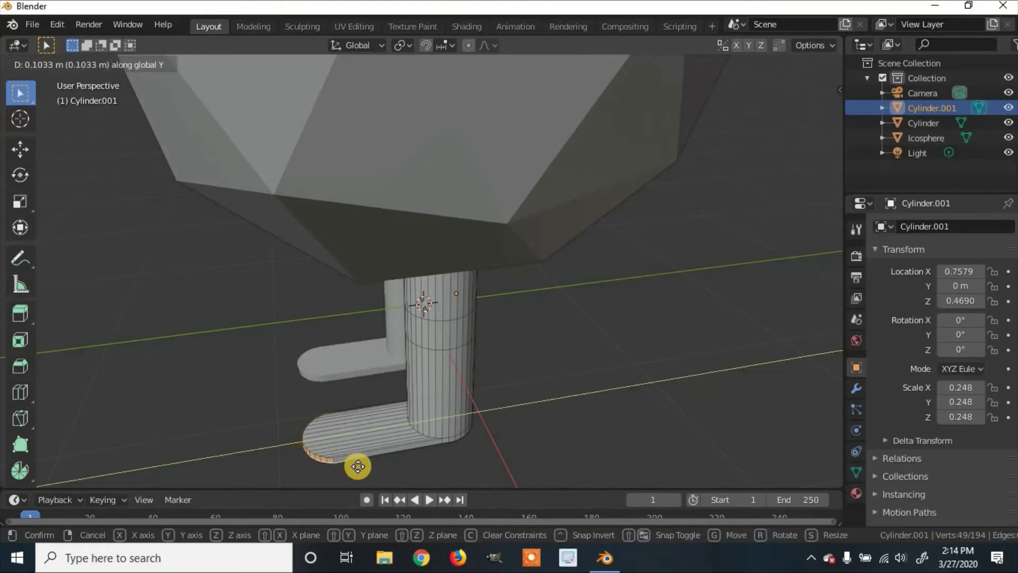
pyautogui.click(364, 467)
pyautogui.moveTo(364, 467); pyautogui.dragTo(526, 480, button='middle')
pyautogui.press('g')
pyautogui.press('y')
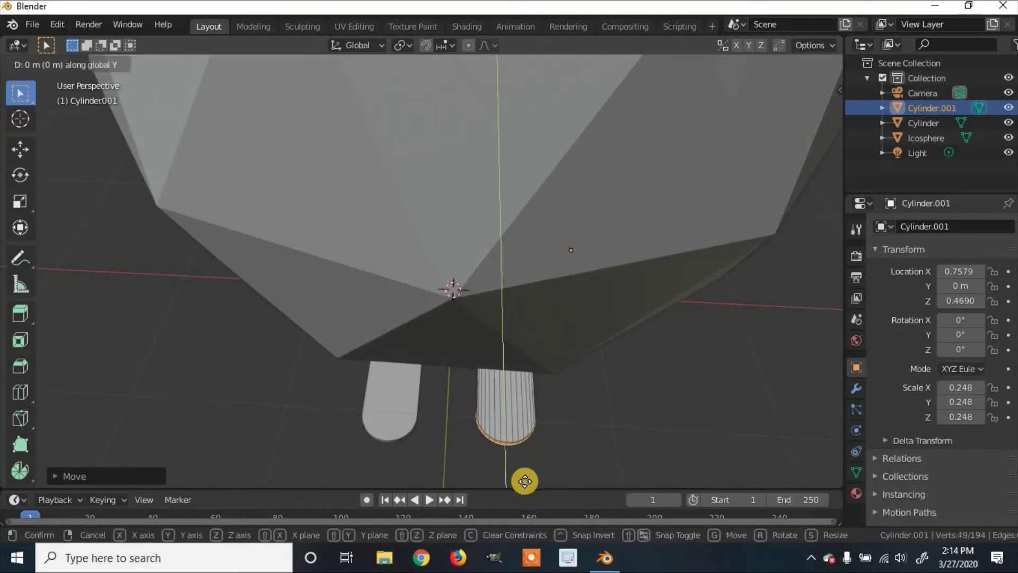
pyautogui.click(524, 57)
# Check the legs and feet against the whole body, return to Object Mode and clear the selection.
pyautogui.scroll(-6, 634, 110)
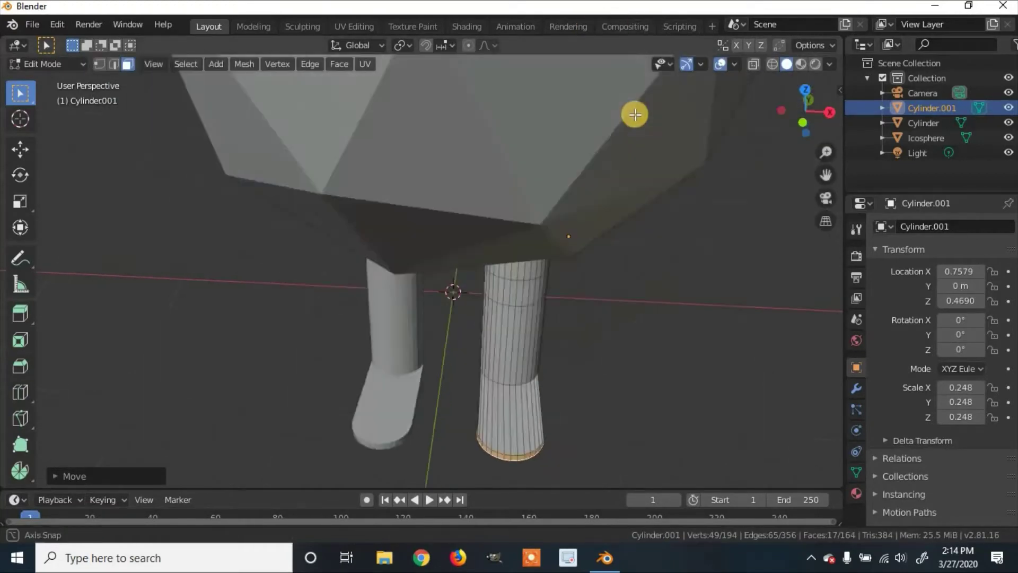
pyautogui.moveTo(616, 123); pyautogui.dragTo(493, 133, button='middle')
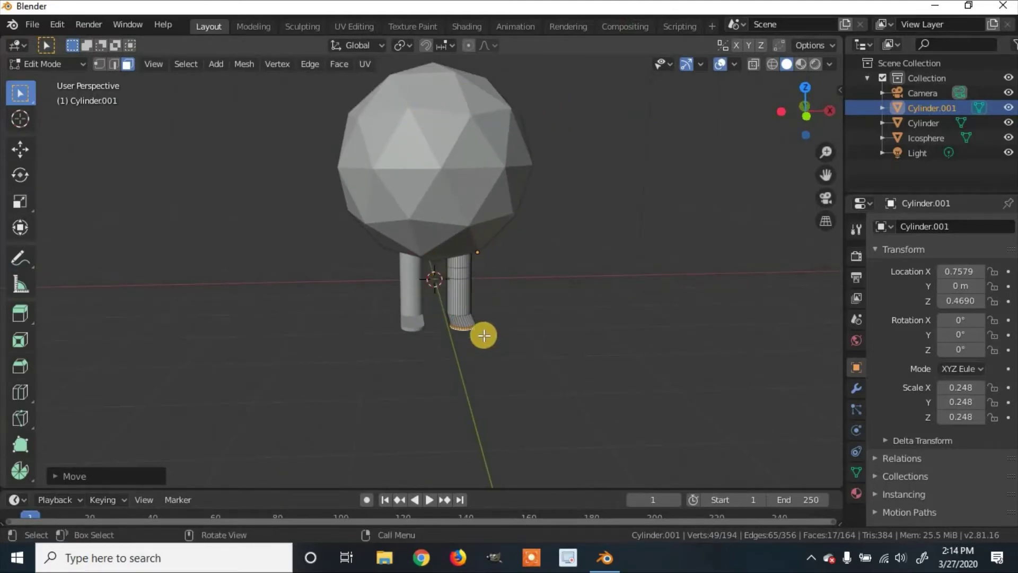
pyautogui.moveTo(518, 321); pyautogui.dragTo(518, 297, button='middle')
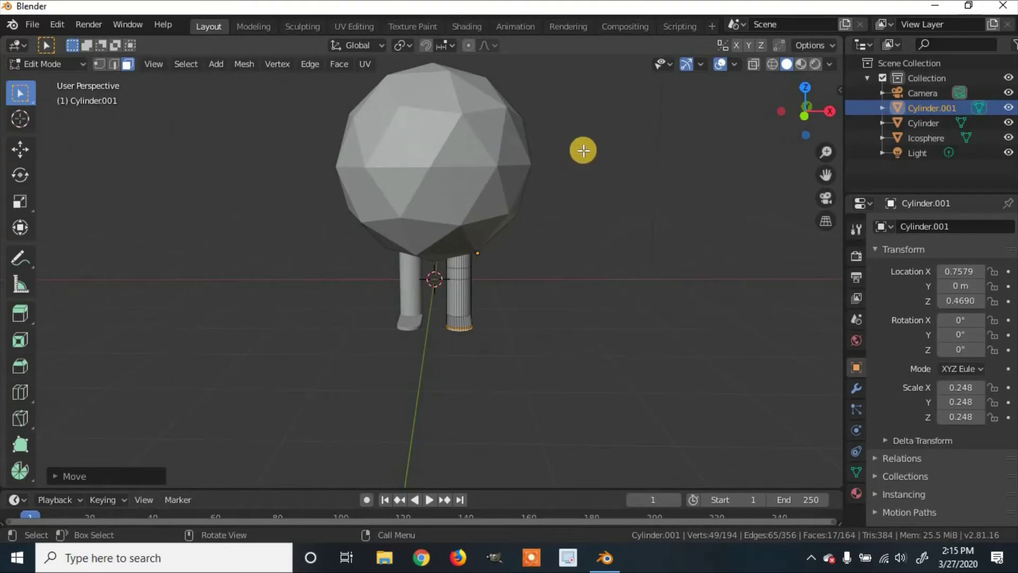
pyautogui.moveTo(548, 175); pyautogui.dragTo(539, 177, button='middle')
pyautogui.moveTo(603, 189); pyautogui.dragTo(546, 214, button='middle')
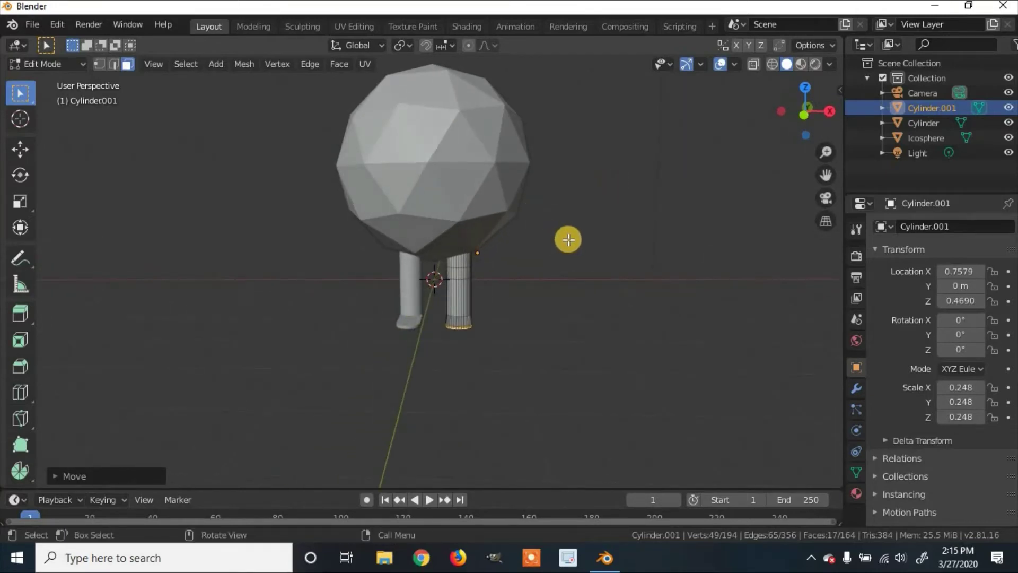
pyautogui.click(43, 64)
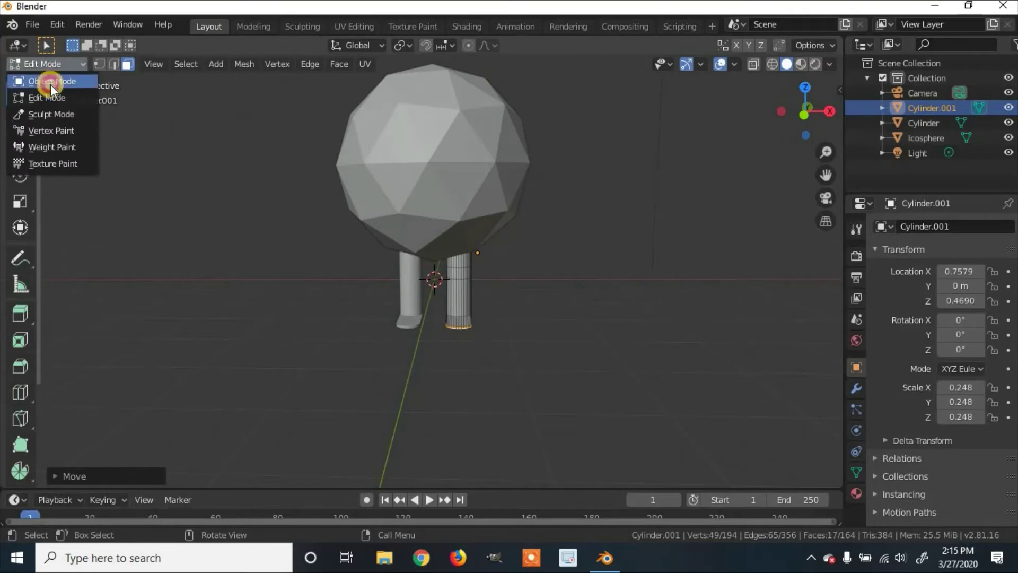
pyautogui.click(50, 83)
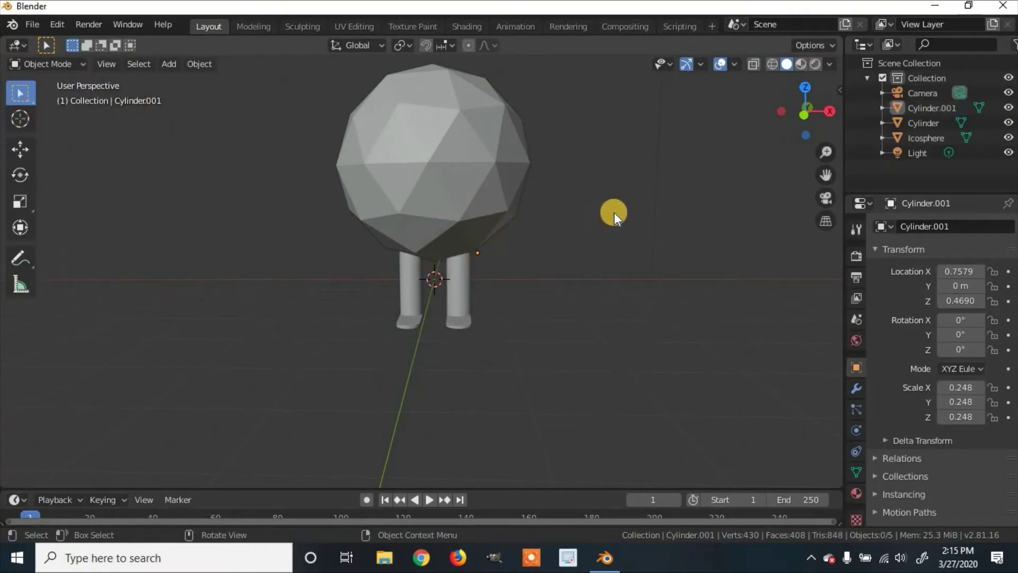
# Add a new mesh cylinder and scale it down uniformly to about 0.214.
pyautogui.hotkey('shift', 'a')
pyautogui.moveTo(613, 213)
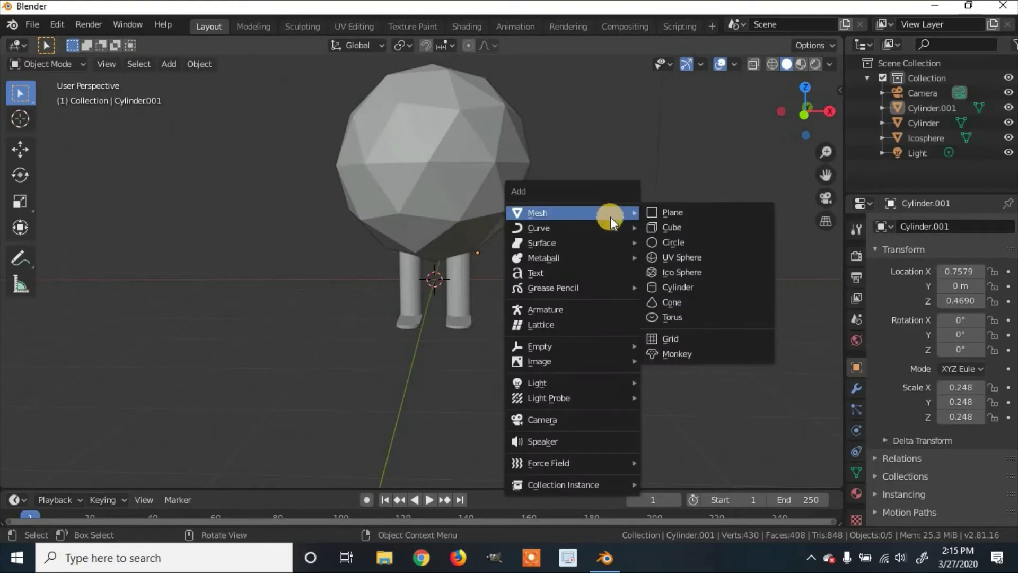
pyautogui.click(685, 285)
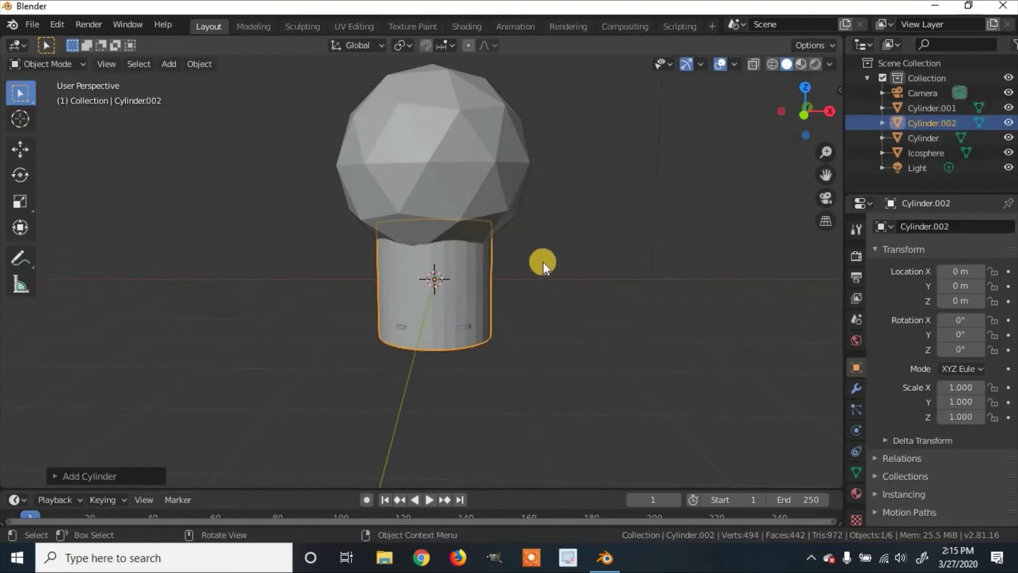
pyautogui.press('s')
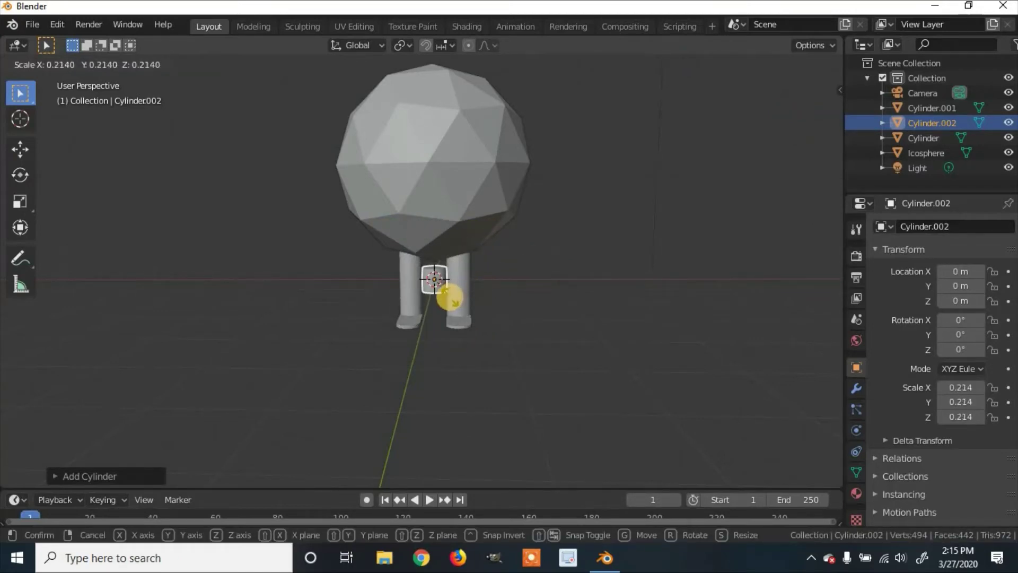
pyautogui.click(450, 299)
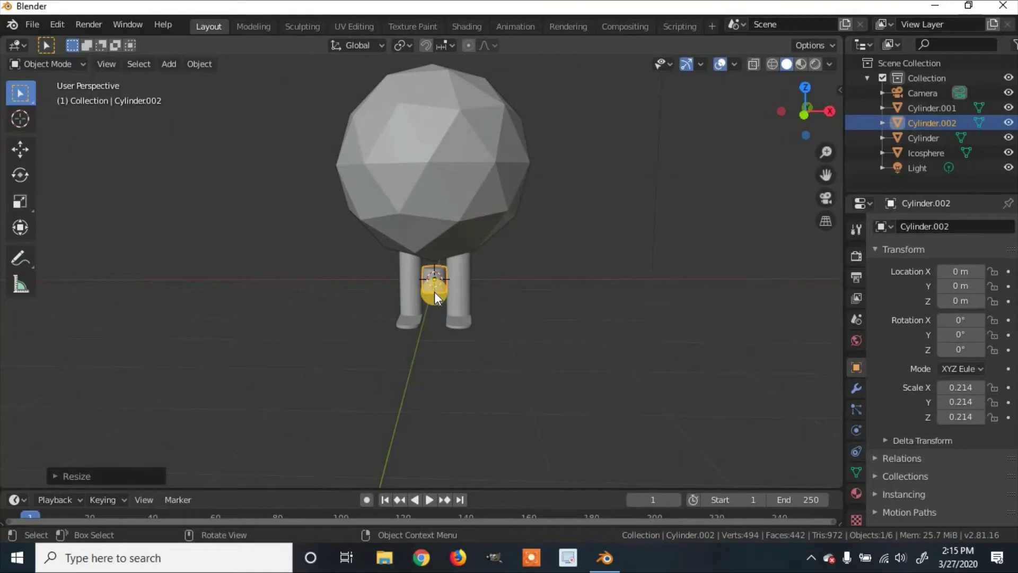
# Move the new cylinder beside the body on the positive X side and centre it along global Y, at about X 2.157, Y 0.01, Z 1.975.
pyautogui.press('g')
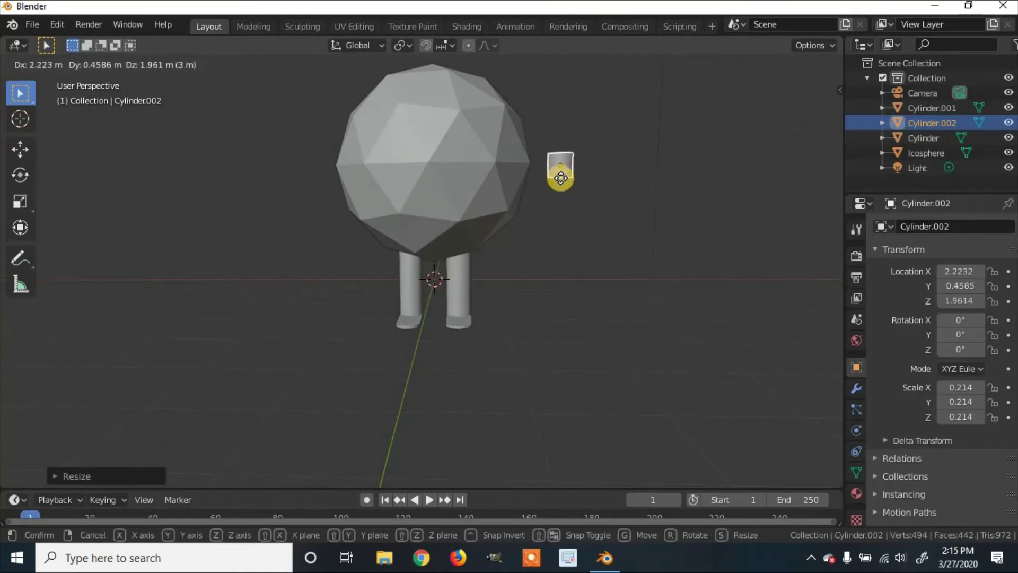
pyautogui.click(556, 177)
pyautogui.moveTo(609, 169); pyautogui.dragTo(481, 365, button='middle')
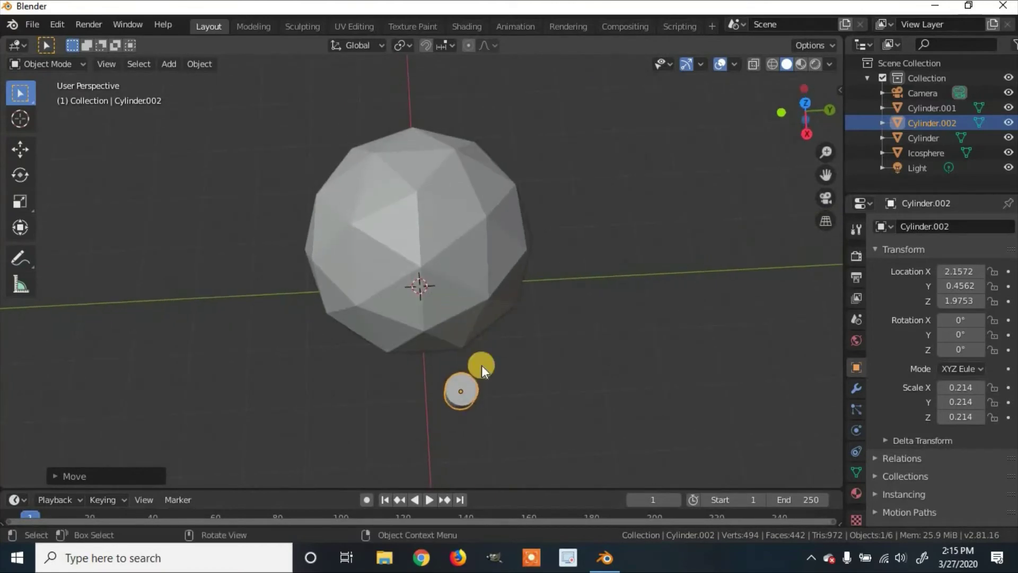
pyautogui.press('g')
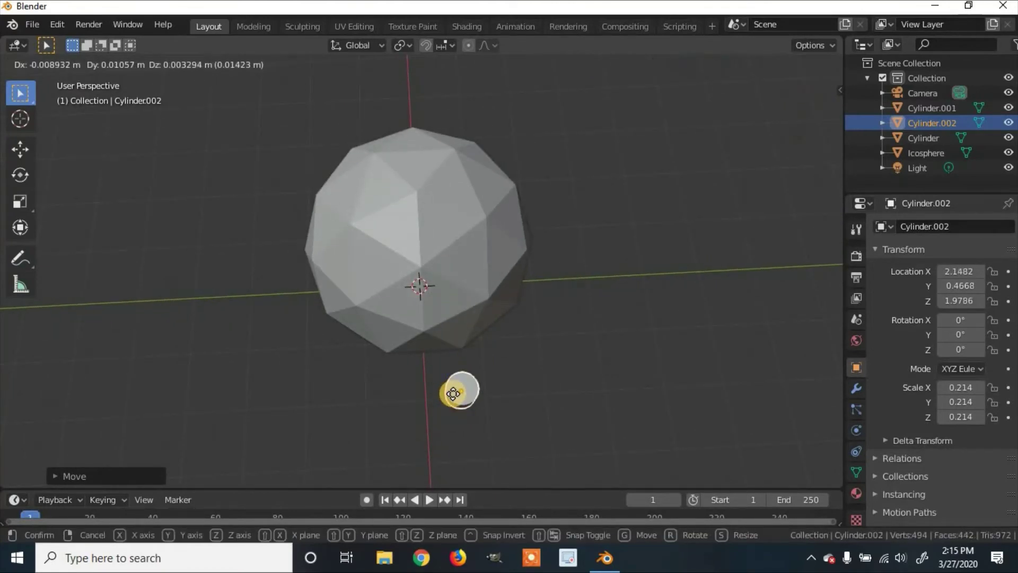
pyautogui.press('y')
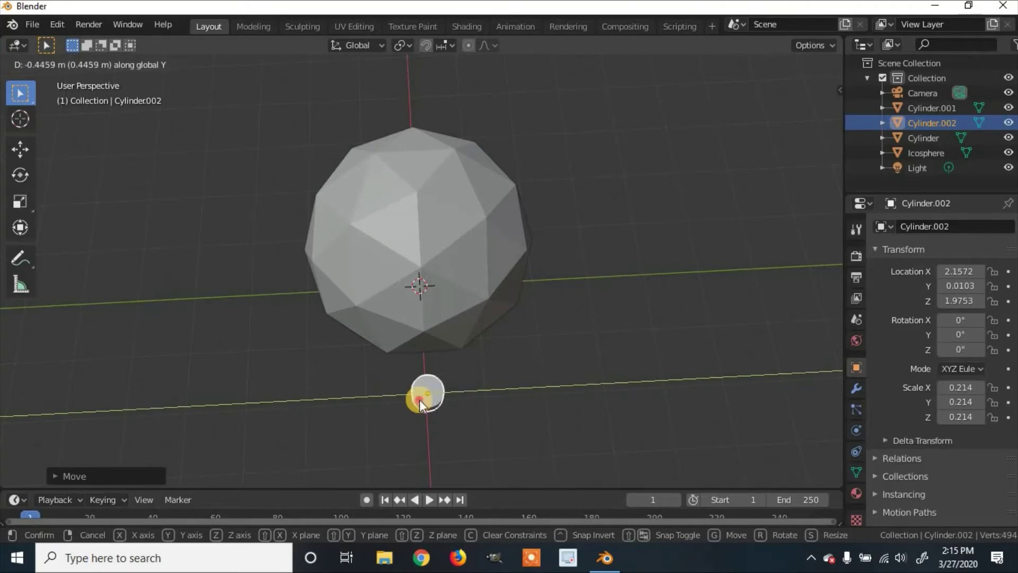
pyautogui.click(420, 399)
pyautogui.moveTo(474, 389); pyautogui.dragTo(648, 254, button='middle')
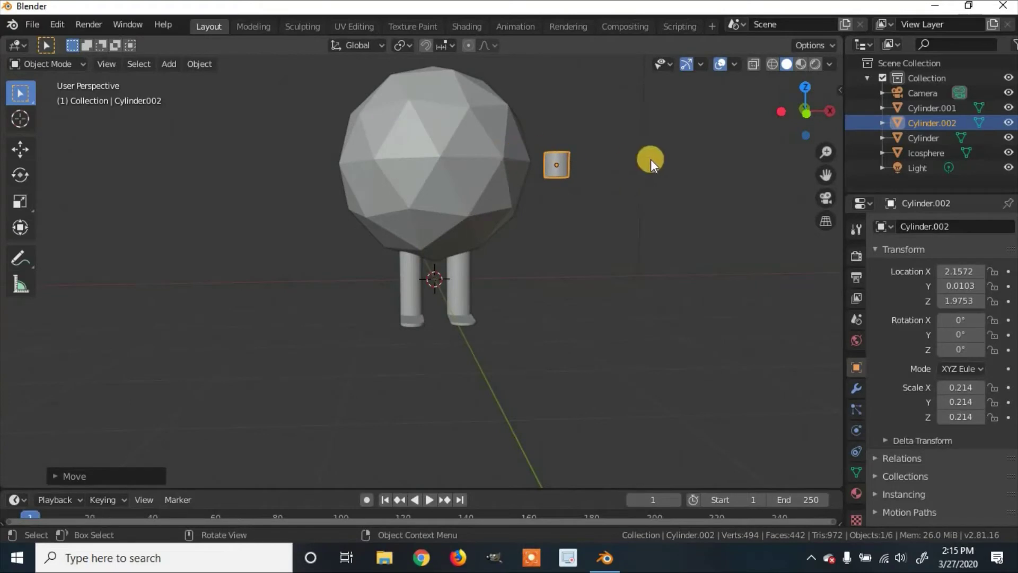
pyautogui.moveTo(651, 160); pyautogui.dragTo(633, 167, button='middle')
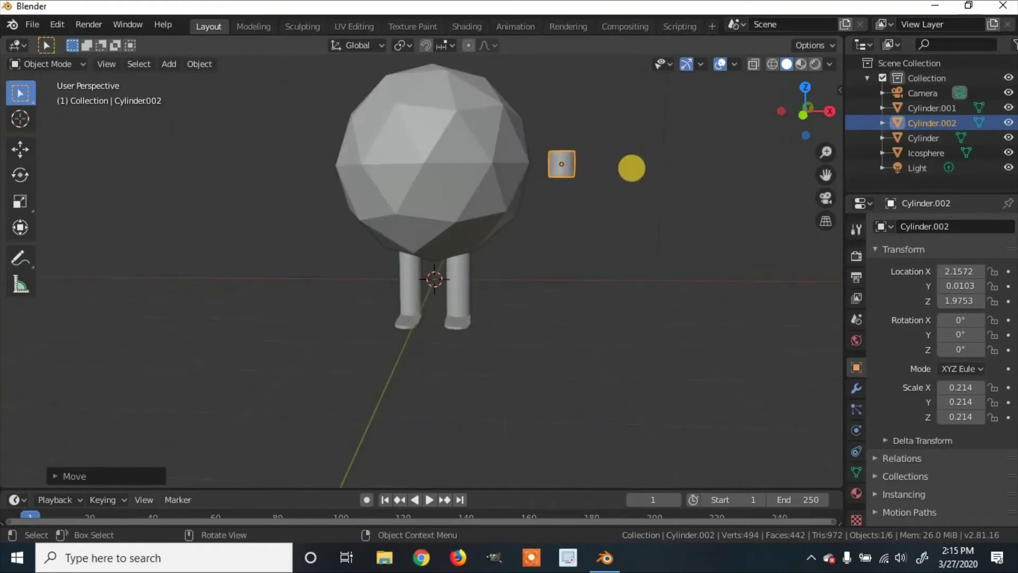
pyautogui.press('r')
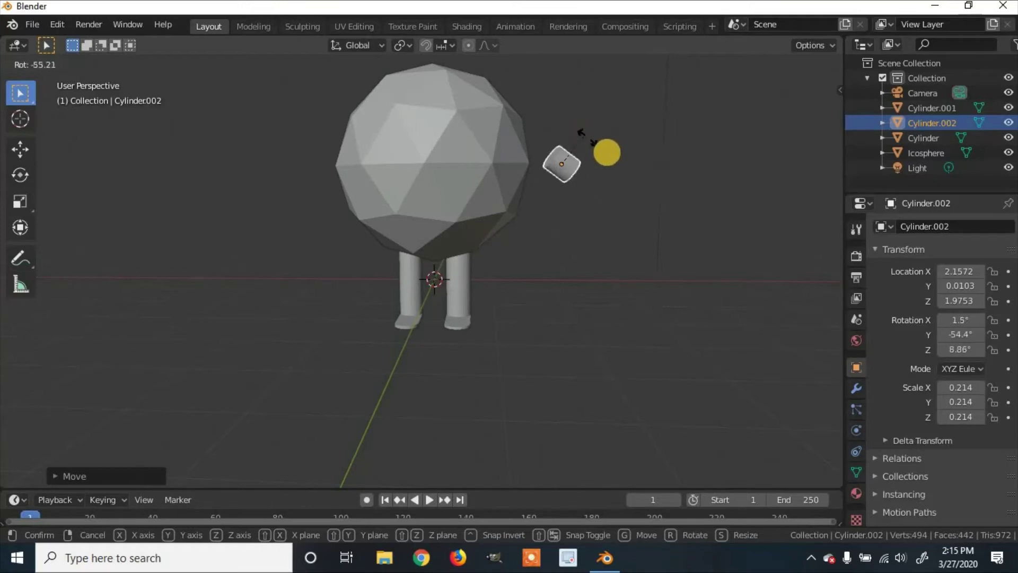
pyautogui.click(609, 161)
pyautogui.hotkey('alt', 'r')
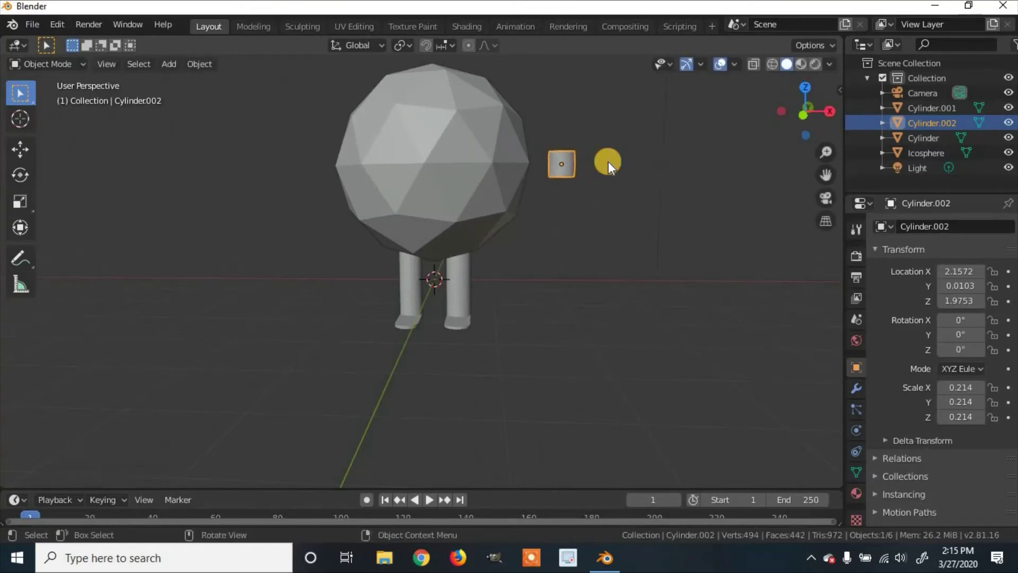
# Rotate the small cylinder about global Y by about -91.2° so it lies horizontally.
pyautogui.press('r')
pyautogui.press('y')
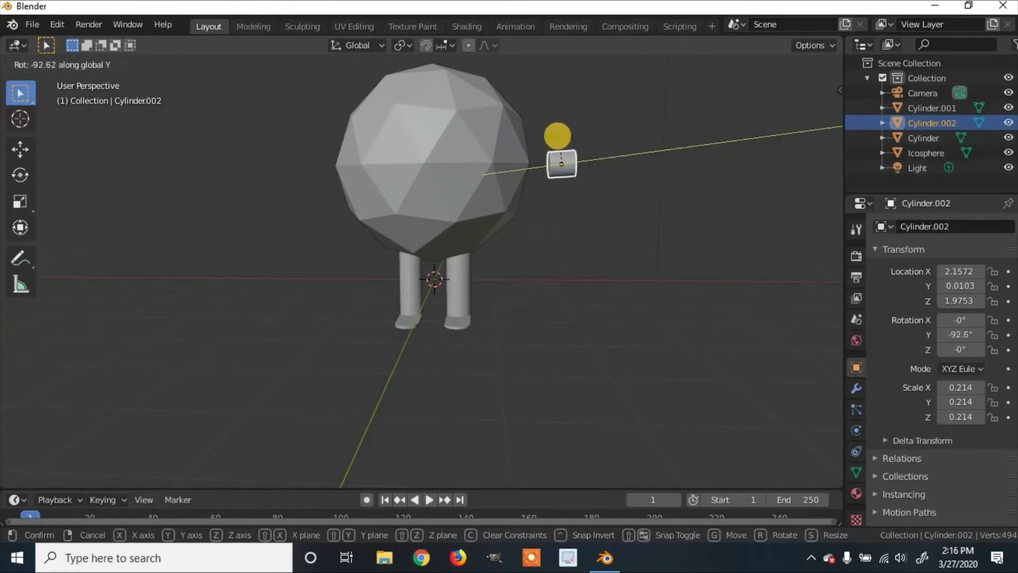
pyautogui.click(575, 160)
pyautogui.moveTo(575, 159); pyautogui.dragTo(473, 286, button='middle')
pyautogui.moveTo(484, 352); pyautogui.dragTo(610, 195, button='middle')
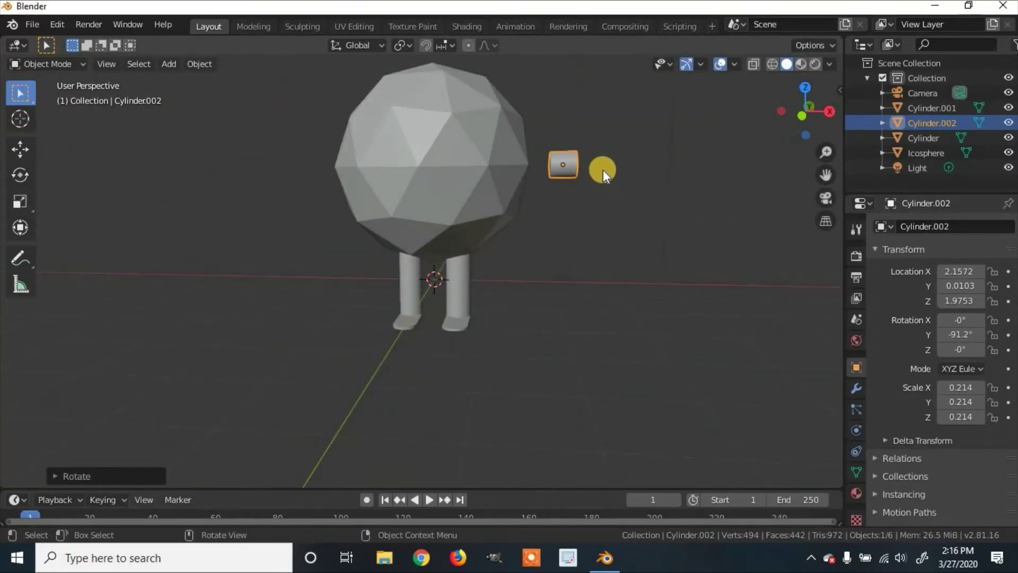
# Move the horizontal cylinder along global X to about 1.708 so it sinks into the body's side.
pyautogui.press('g')
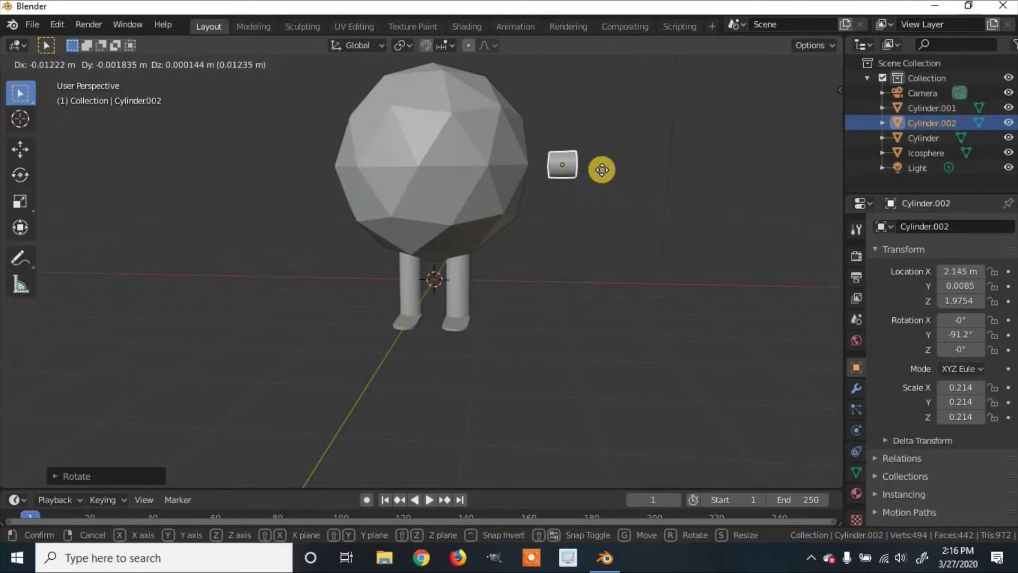
pyautogui.press('x')
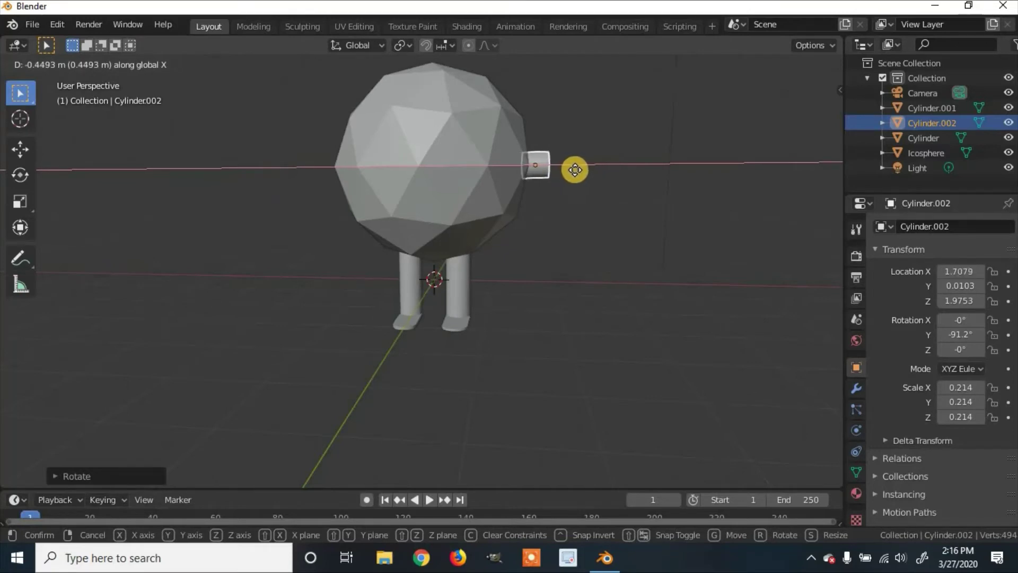
pyautogui.click(575, 169)
pyautogui.moveTo(587, 190)
pyautogui.mouseDown(button='middle')
pyautogui.moveTo(484, 281)
pyautogui.moveTo(525, 196)
pyautogui.moveTo(600, 183)
pyautogui.mouseUp(button='middle')
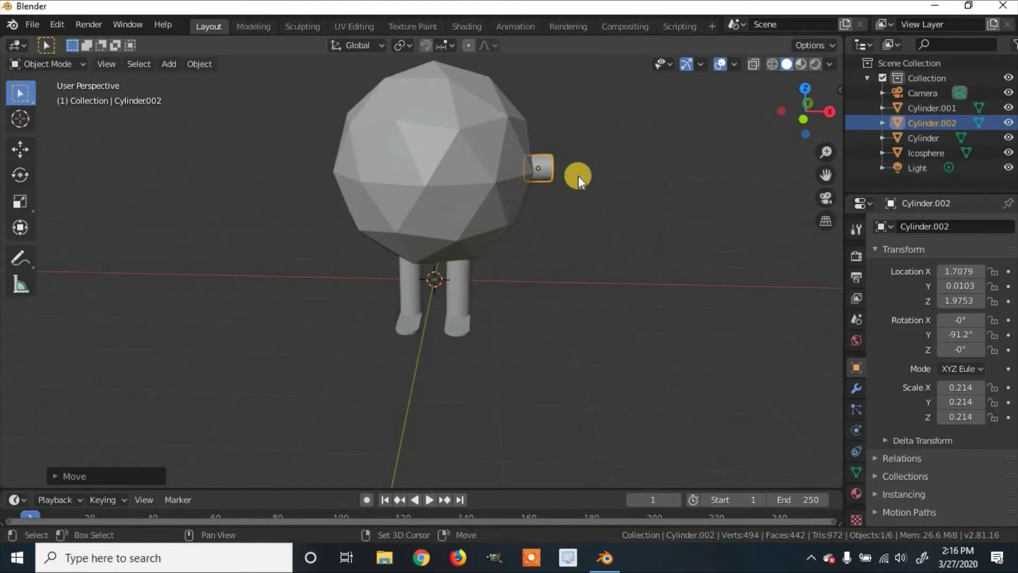
pyautogui.hotkey('shift', 'd')
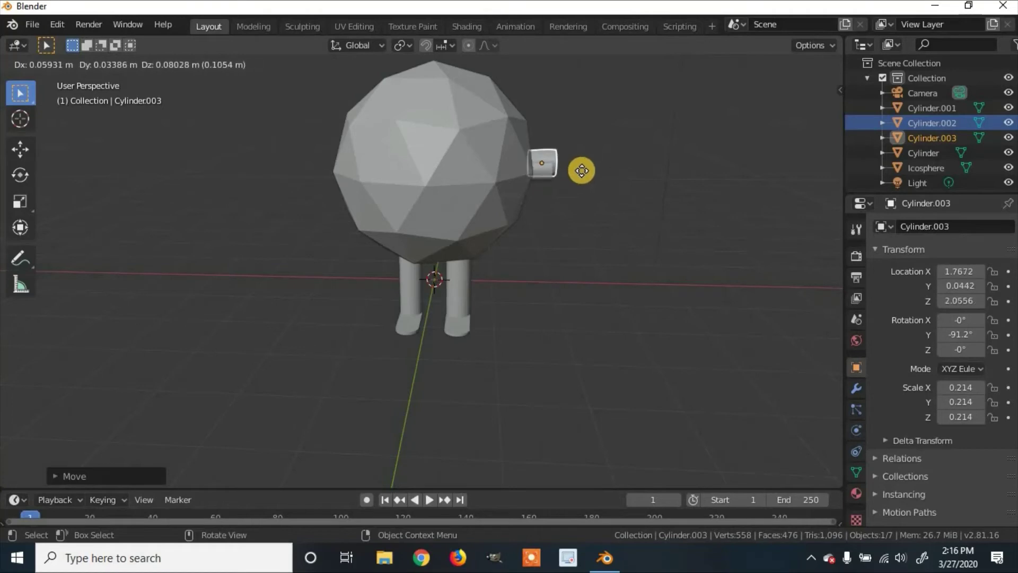
pyautogui.click(581, 170)
pyautogui.hotkey('ctrl', 'z')
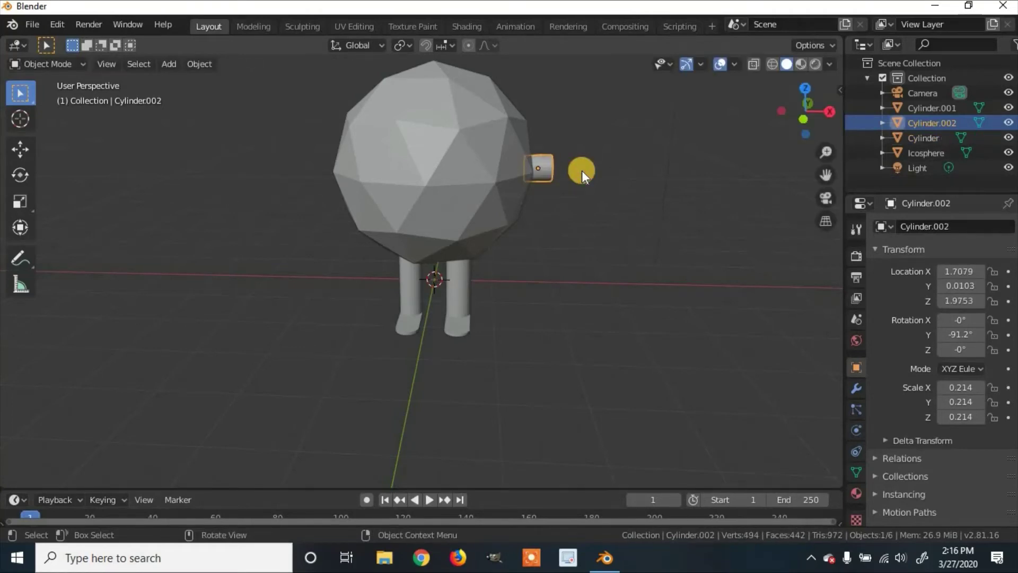
# Duplicate the arm cylinder along global X onto the opposite side of the body, at about X -1.669.
pyautogui.hotkey('shift', 'd')
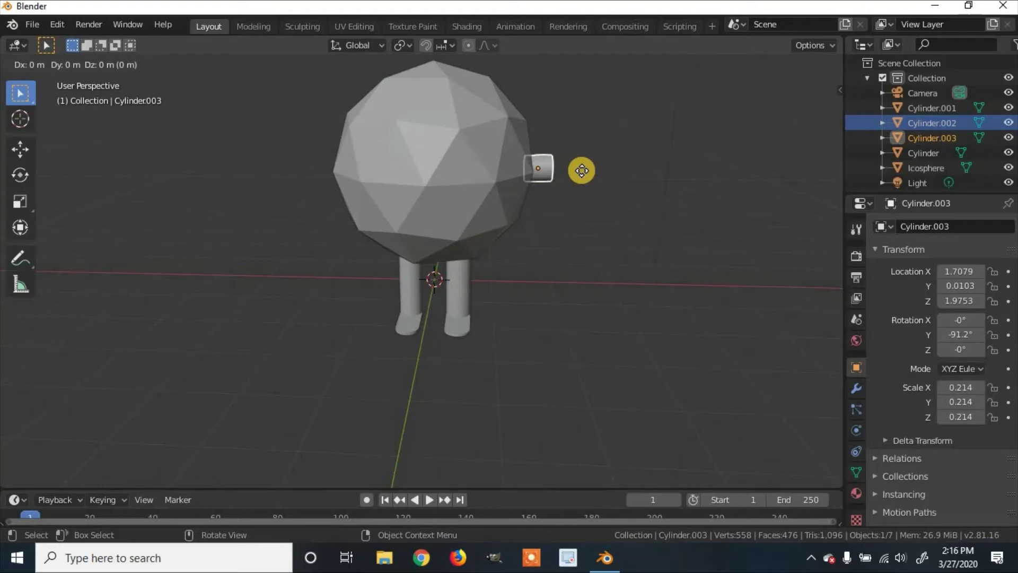
pyautogui.press('x')
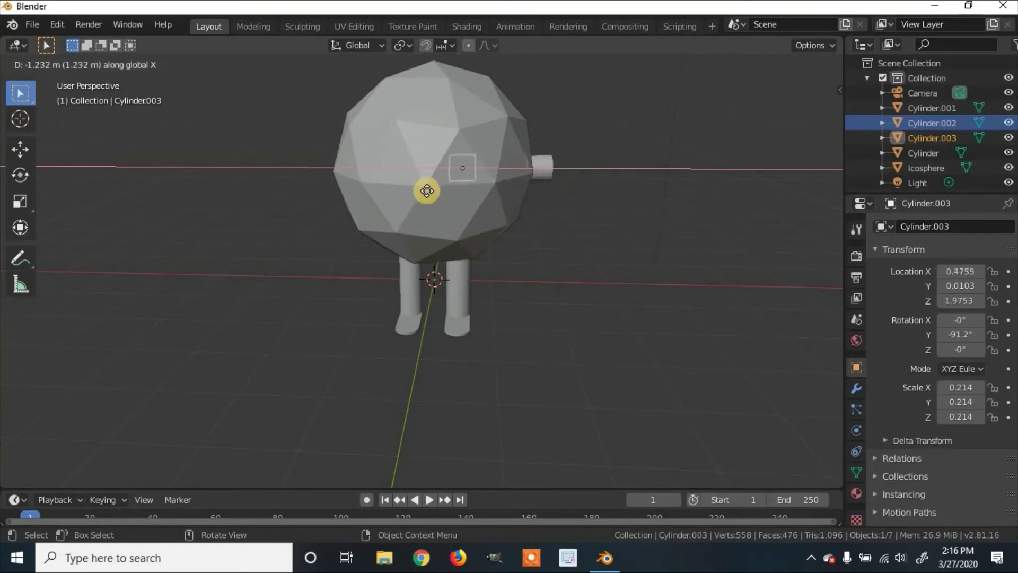
pyautogui.click(380, 199)
# Enter Edit Mode on the duplicated cylinder, select its outer end face and extrude it outward along global X.
pyautogui.moveTo(405, 201); pyautogui.dragTo(323, 176, button='middle')
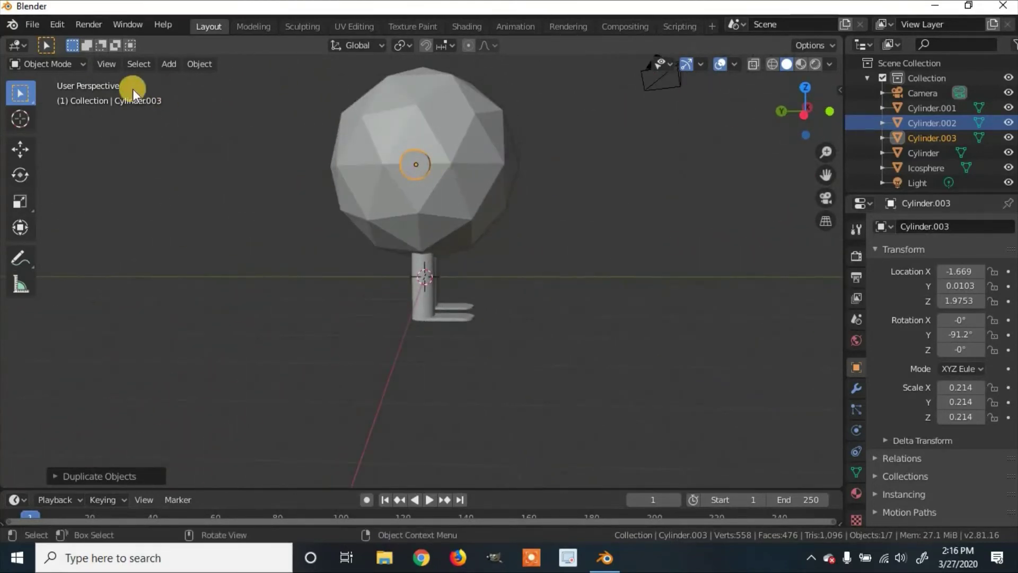
pyautogui.click(69, 62)
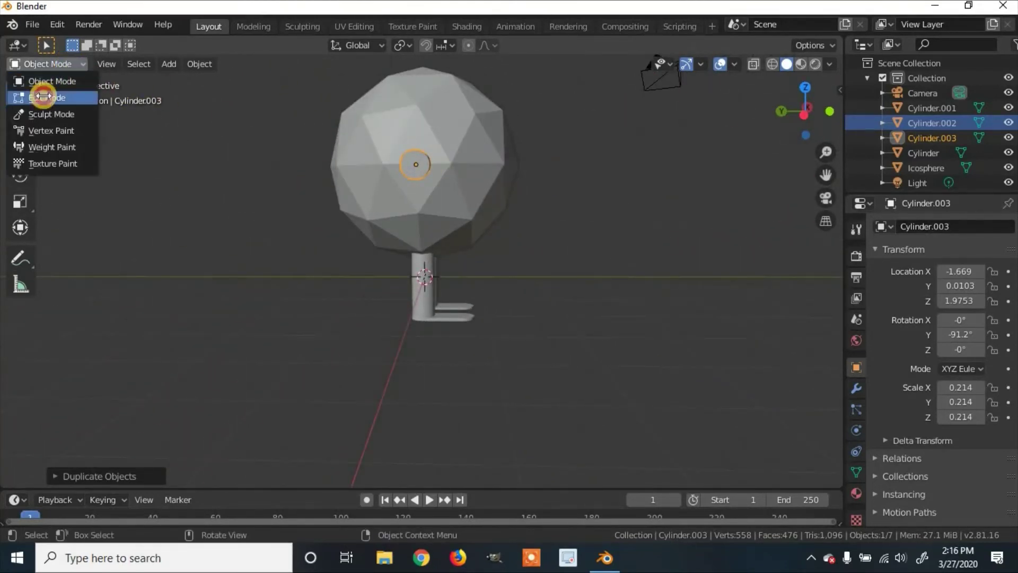
pyautogui.click(47, 95)
pyautogui.click(415, 165)
pyautogui.moveTo(565, 159)
pyautogui.mouseDown(button='middle')
pyautogui.moveTo(434, 175)
pyautogui.moveTo(419, 154)
pyautogui.moveTo(331, 178)
pyautogui.mouseUp(button='middle')
pyautogui.press('e')
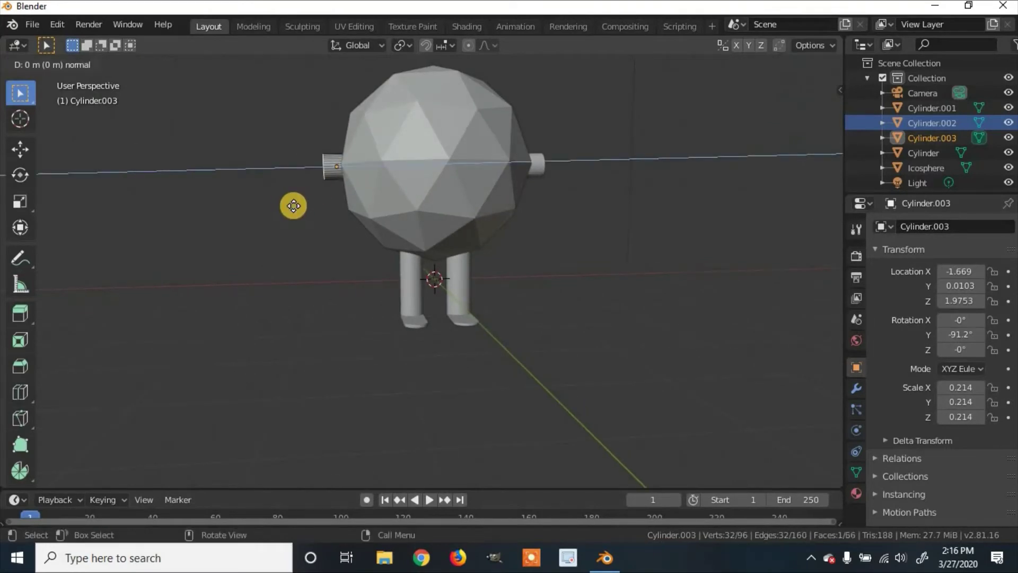
pyautogui.press('x')
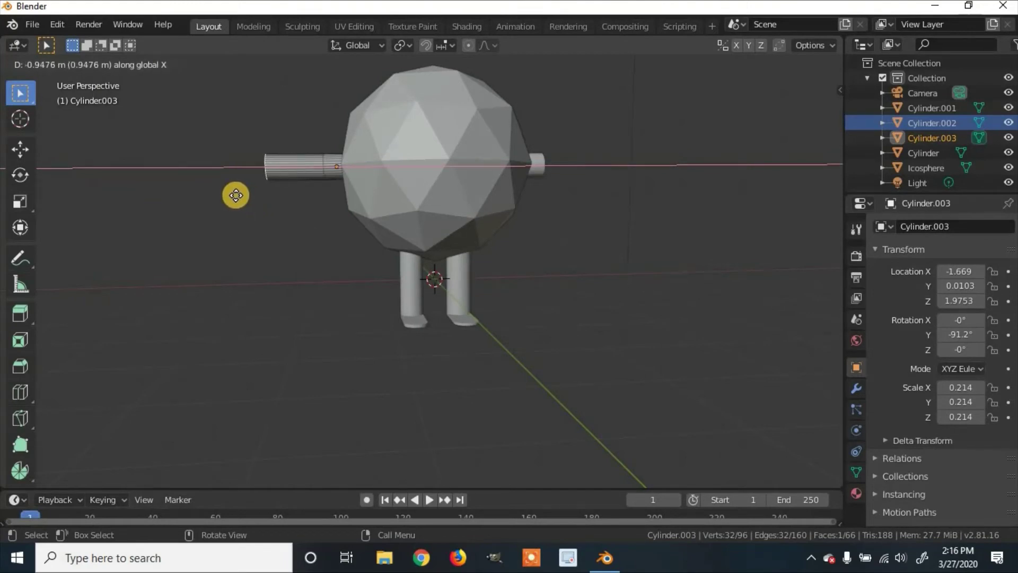
pyautogui.click(264, 194)
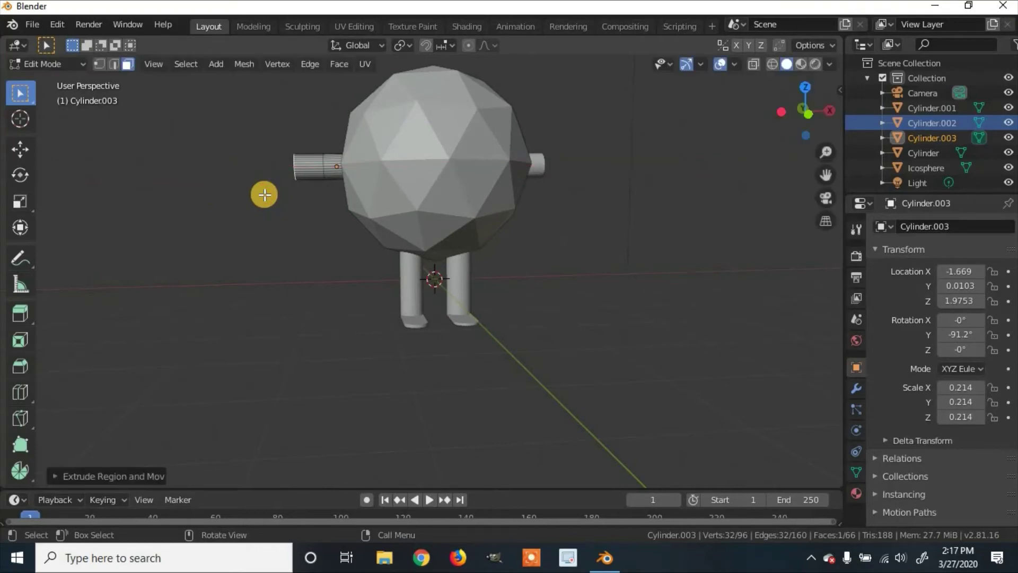
# Extrude the arm's end face outward along global X a second time and return to Object Mode.
pyautogui.press('e')
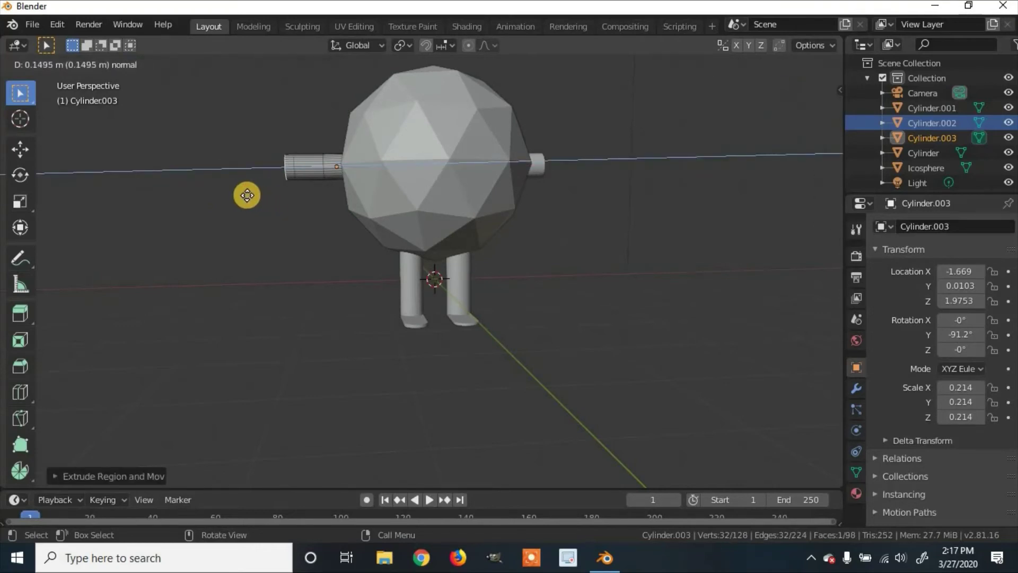
pyautogui.press('x')
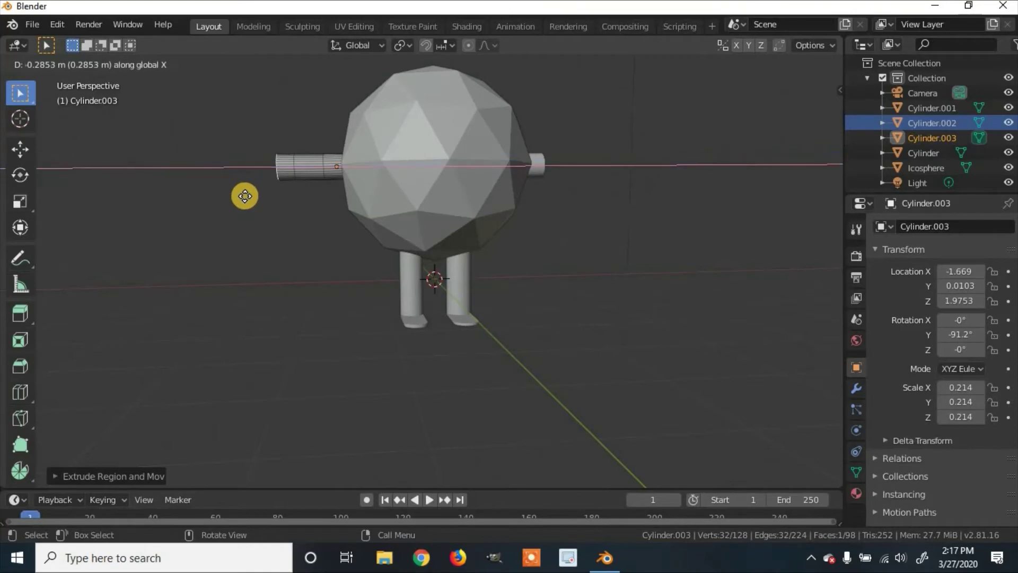
pyautogui.click(215, 191)
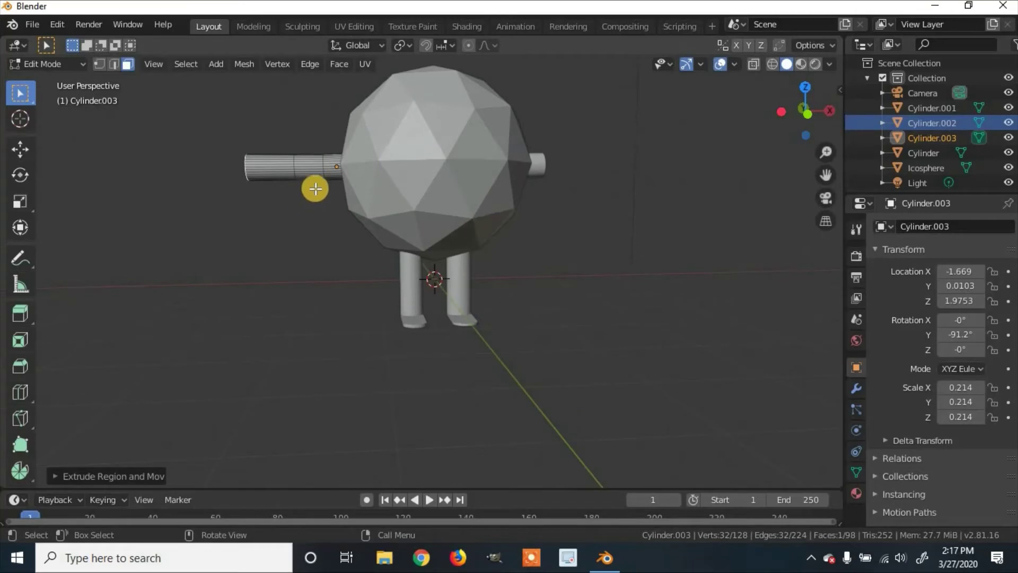
pyautogui.moveTo(262, 209); pyautogui.dragTo(118, 98, button='middle')
pyautogui.click(58, 69)
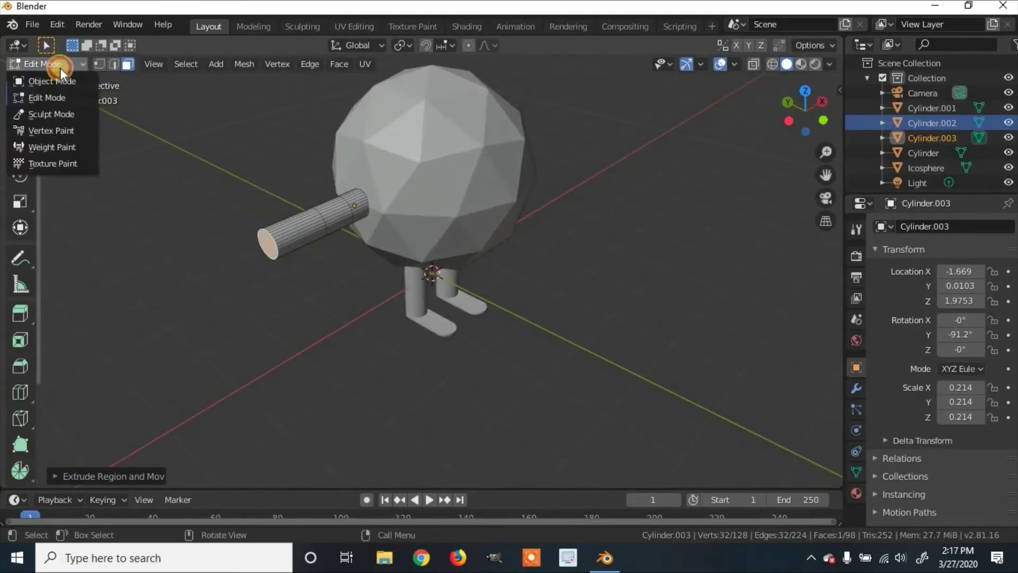
pyautogui.click(68, 83)
pyautogui.moveTo(261, 133)
pyautogui.mouseDown(button='middle')
pyautogui.moveTo(218, 109)
pyautogui.moveTo(253, 151)
pyautogui.mouseUp(button='middle')
pyautogui.press('shift')
pyautogui.hotkey('shift', 'd')
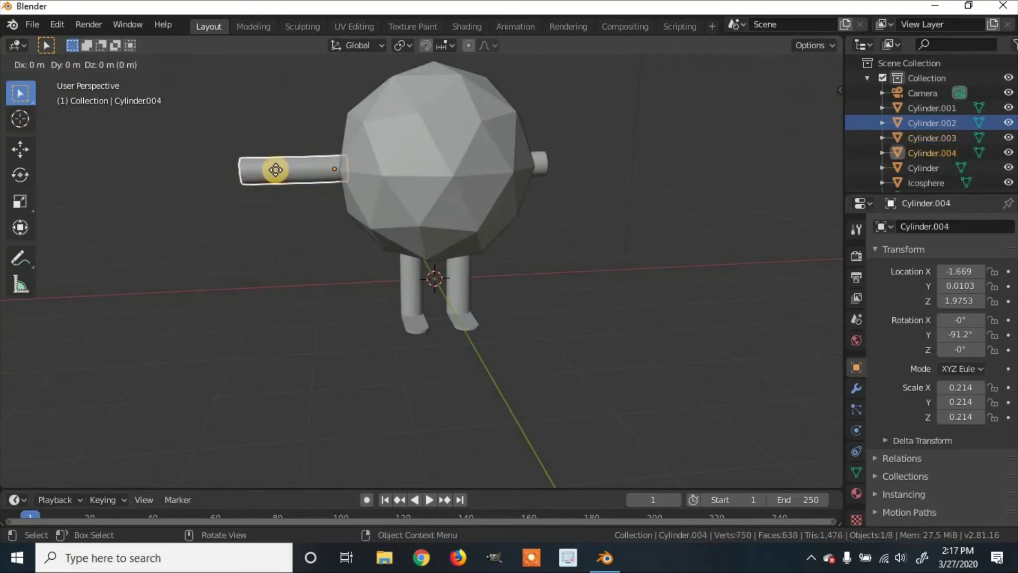
pyautogui.rightClick(275, 170)
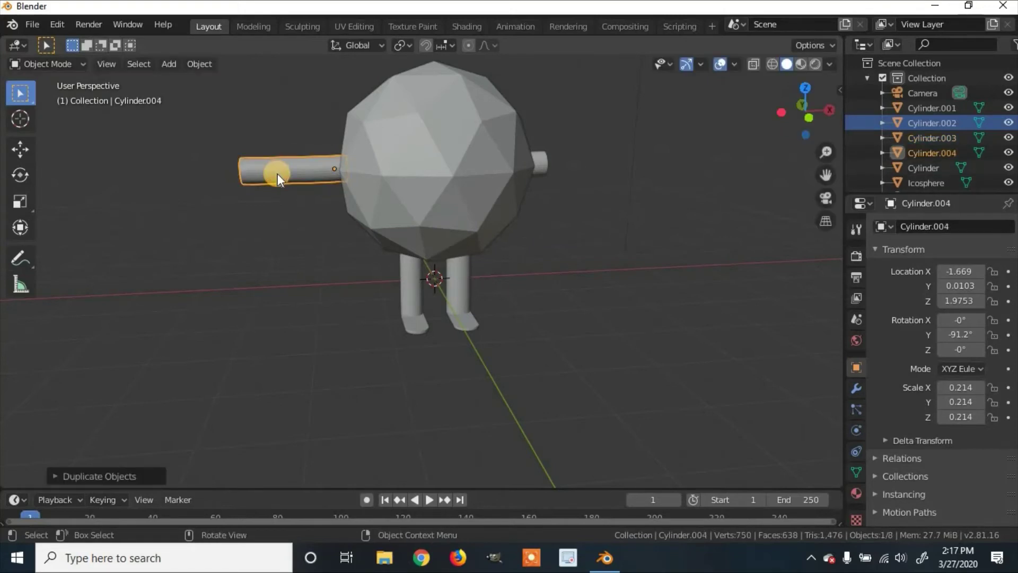
pyautogui.hotkey('ctrl', 'z')
# Delete the short cylinder on the positive X side of the body.
pyautogui.moveTo(581, 173); pyautogui.dragTo(548, 165, button='middle')
pyautogui.click(547, 165)
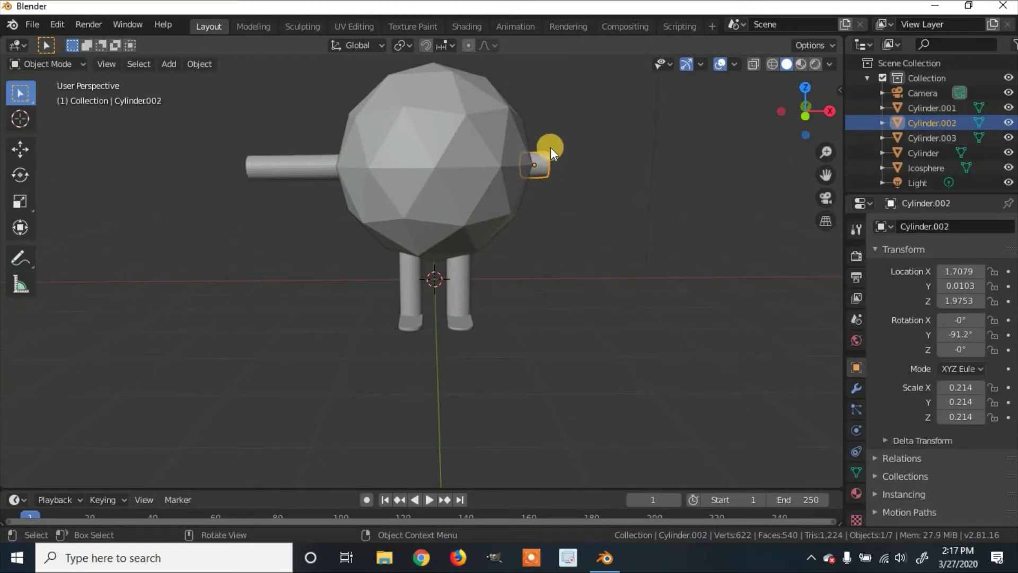
pyautogui.press('x')
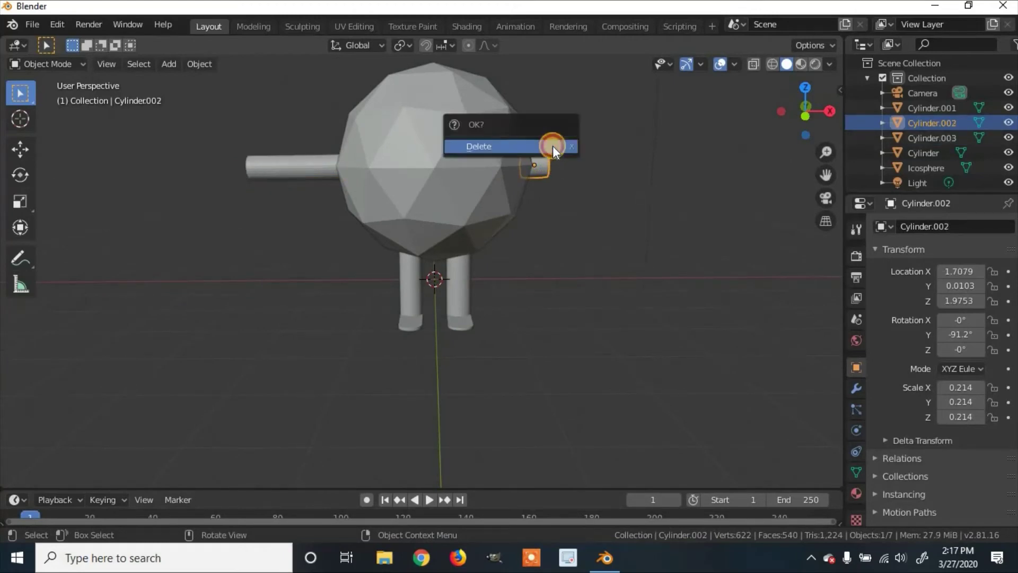
pyautogui.click(552, 145)
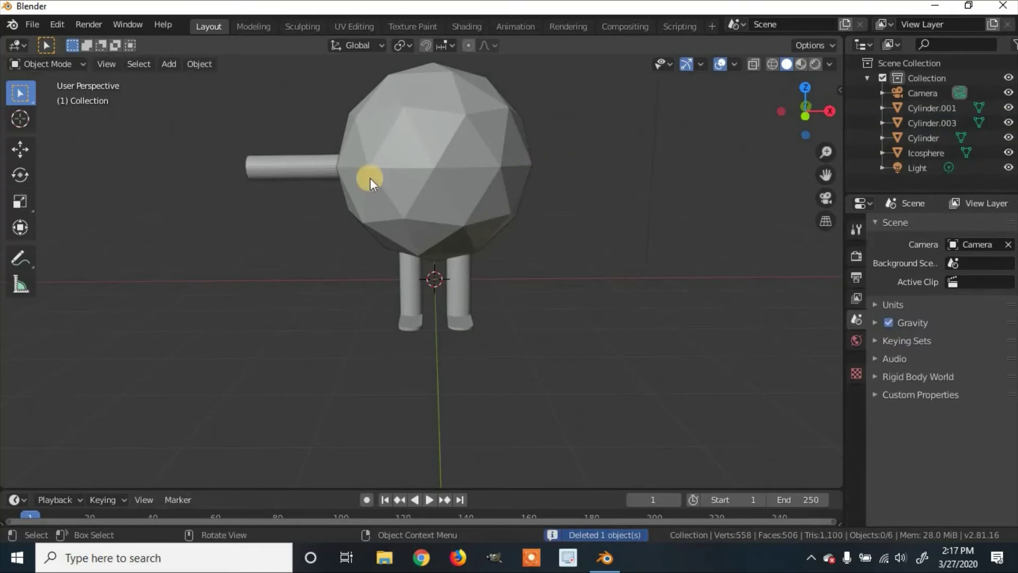
# Enter Edit Mode on the extruded arm cylinder on the negative X side and add an ico sphere to its mesh.
pyautogui.click(311, 167)
pyautogui.moveTo(357, 202); pyautogui.dragTo(127, 112, button='middle')
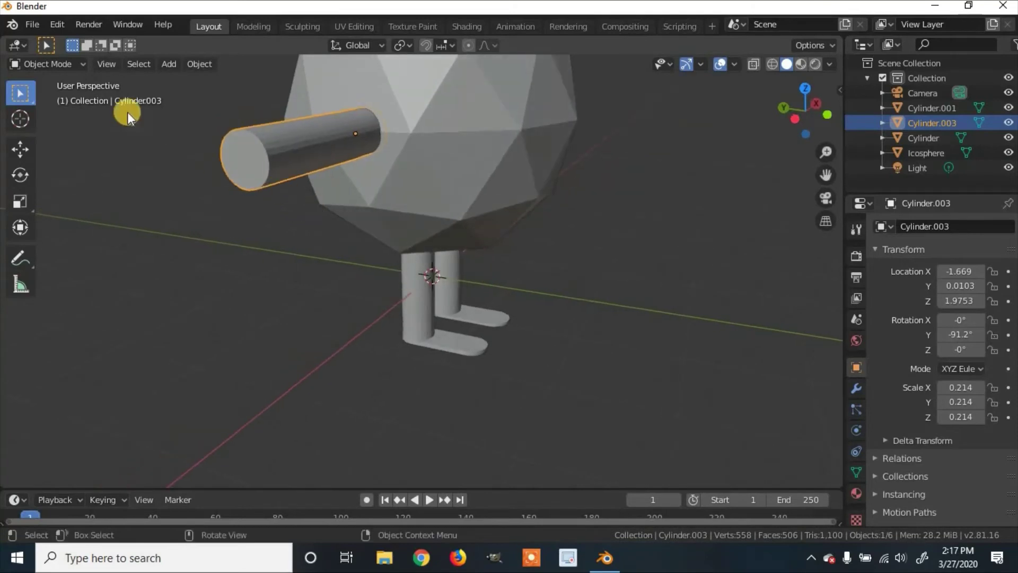
pyautogui.click(76, 66)
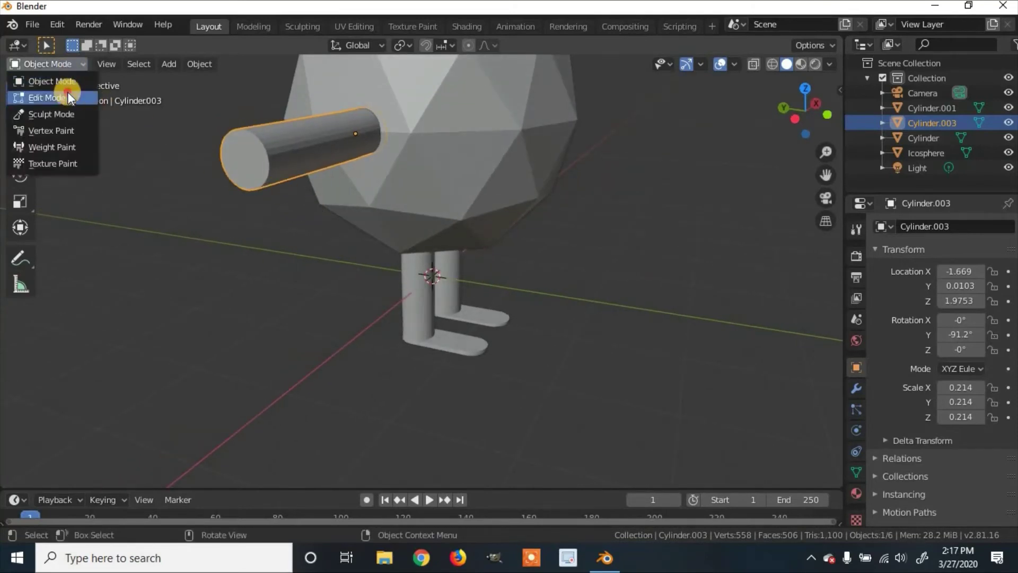
pyautogui.click(68, 91)
pyautogui.moveTo(312, 191); pyautogui.dragTo(297, 159, button='middle')
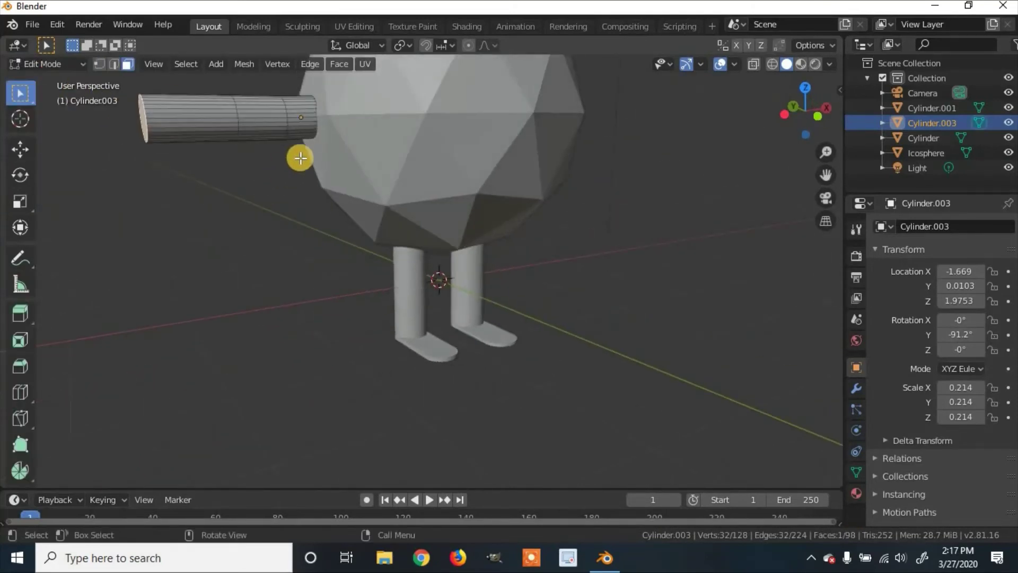
pyautogui.moveTo(434, 186); pyautogui.dragTo(455, 210, button='middle')
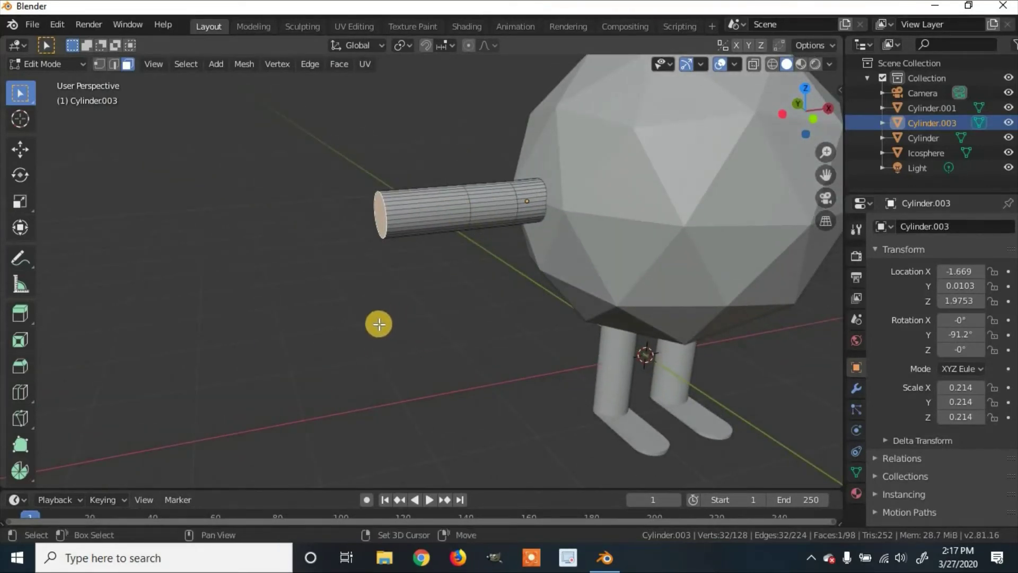
pyautogui.hotkey('shift', 'a')
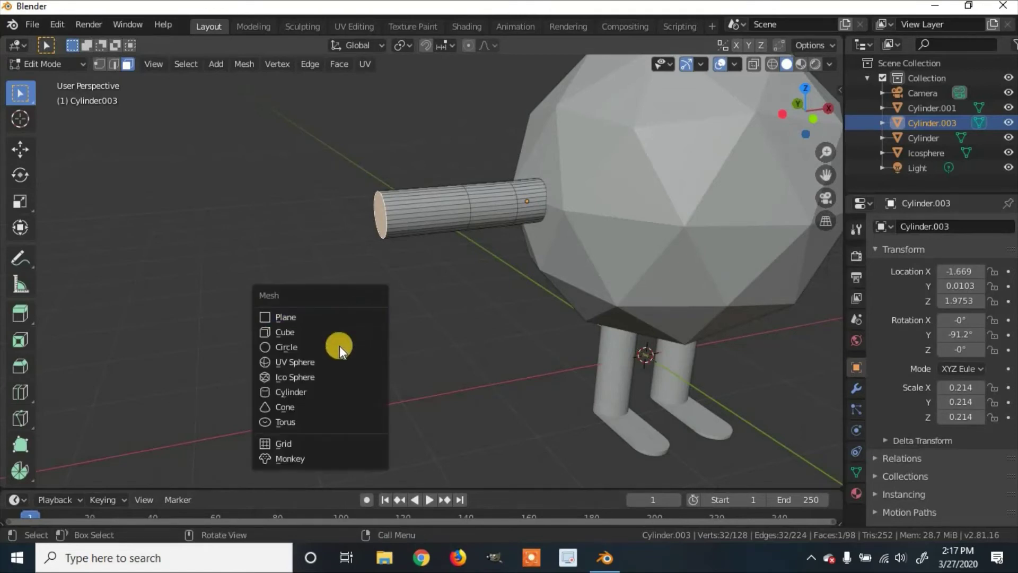
pyautogui.click(333, 375)
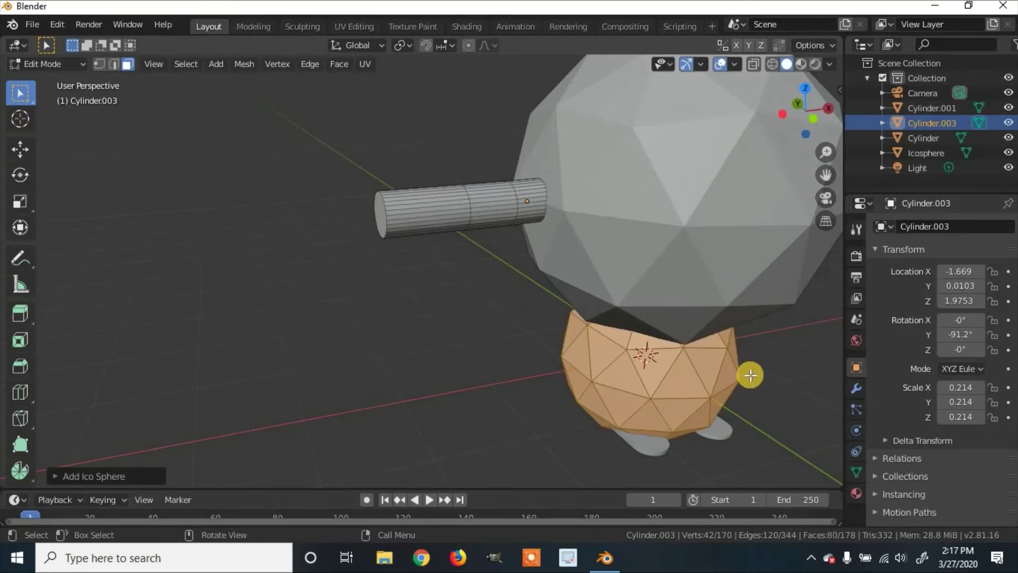
# Move the ico sphere along global X past the arm's outer end and raise it along global Z to arm height.
pyautogui.press('g')
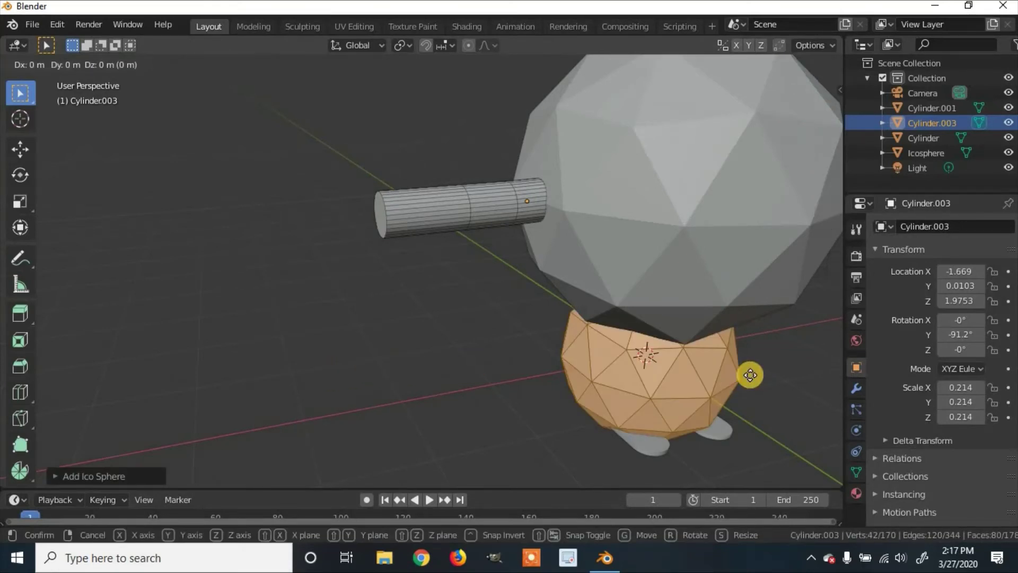
pyautogui.press('x')
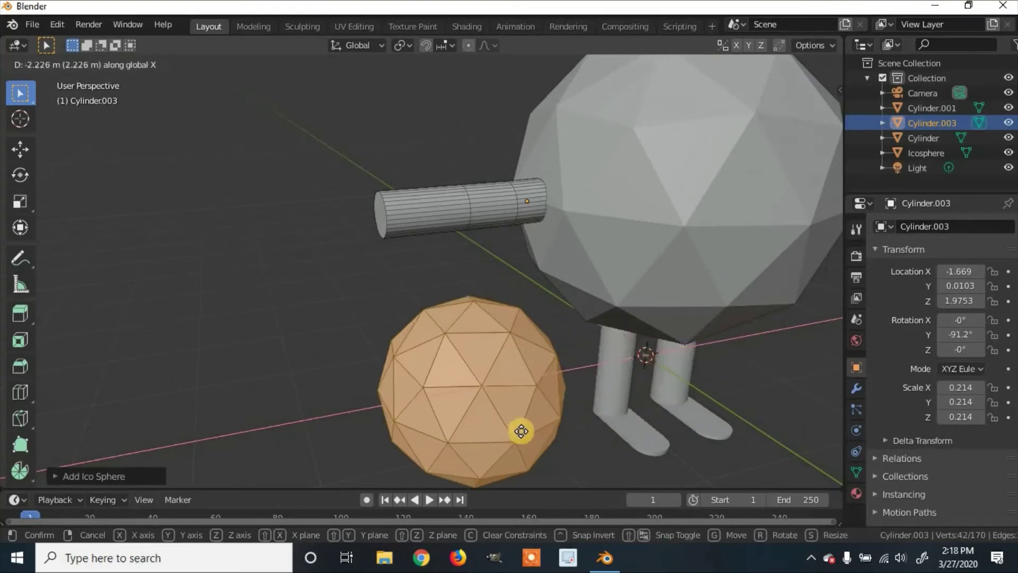
pyautogui.click(440, 435)
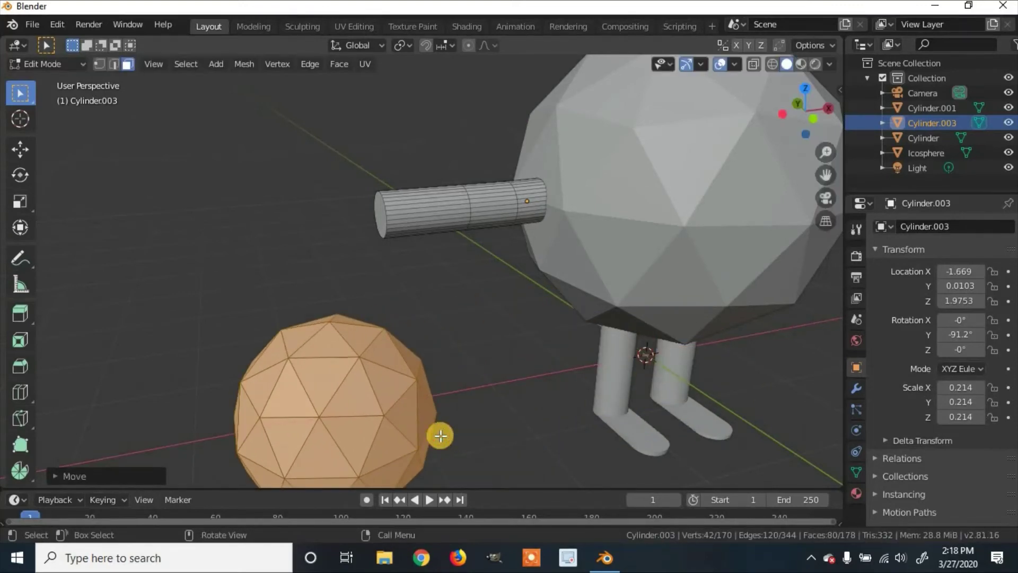
pyautogui.press('g')
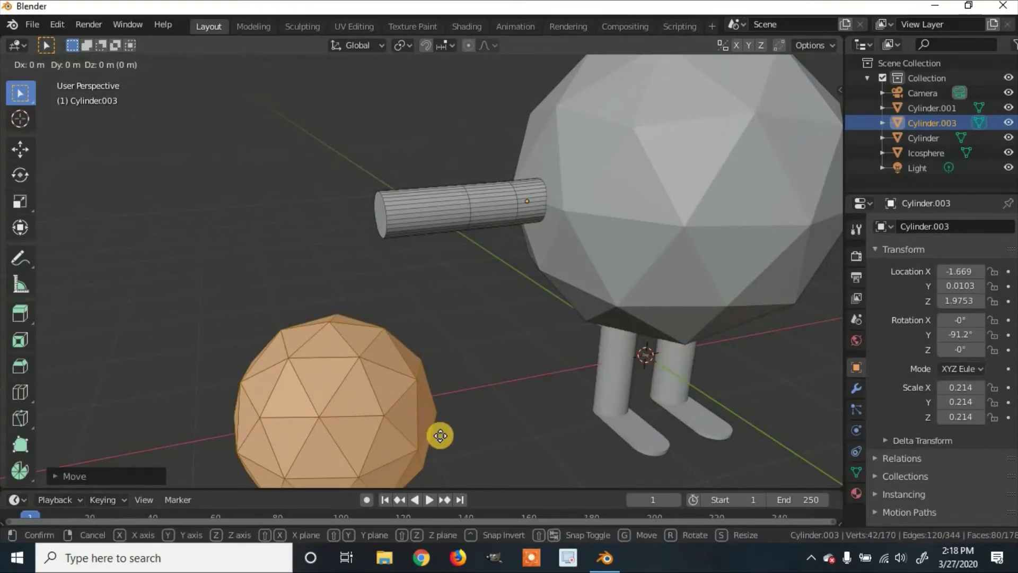
pyautogui.press('z')
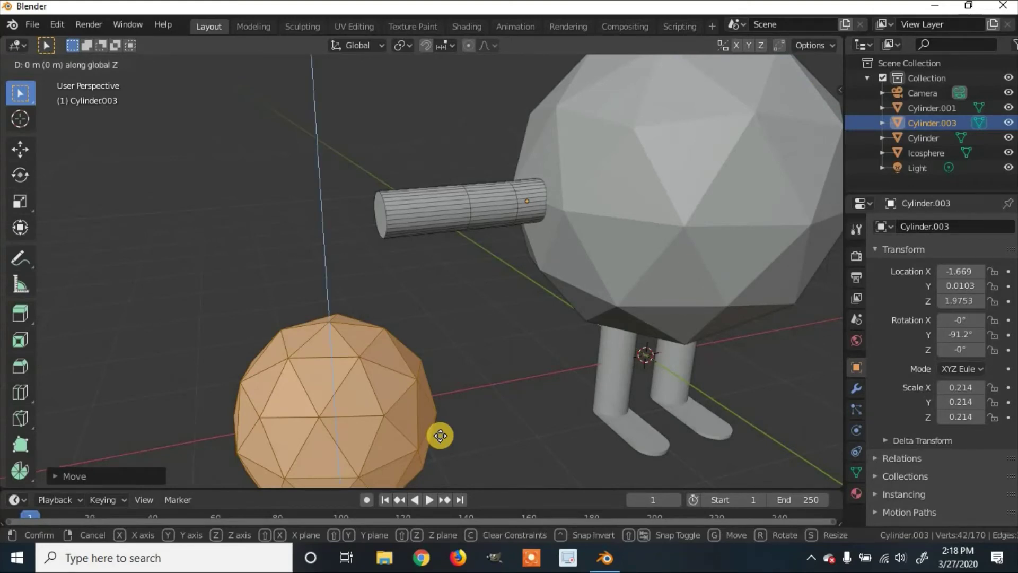
pyautogui.click(499, 271)
pyautogui.moveTo(499, 271); pyautogui.dragTo(398, 178, button='middle')
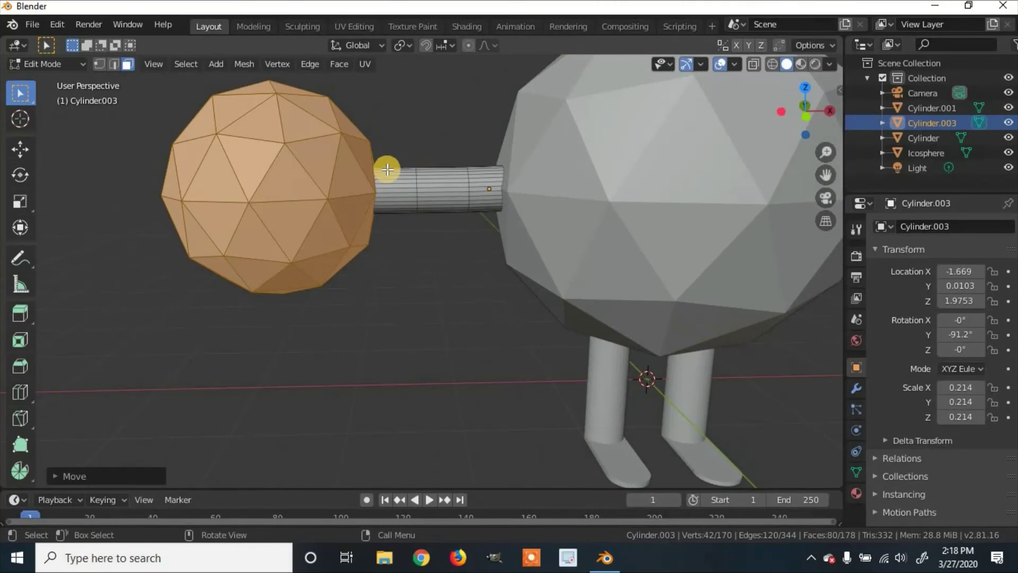
# Scale the ico sphere to about 0.35, move it along global X onto the arm's end as a hand, and return to Object Mode.
pyautogui.press('s')
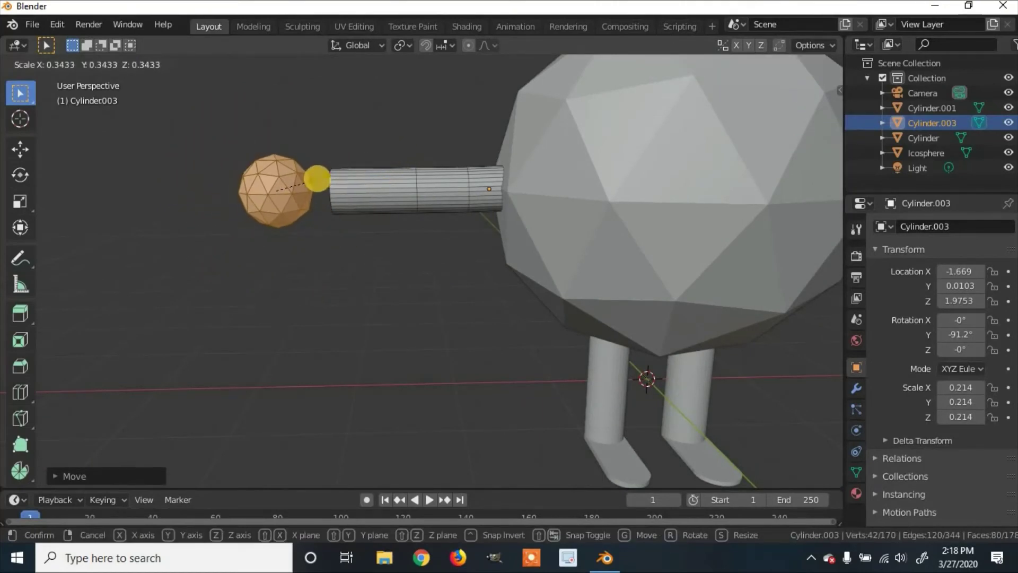
pyautogui.click(318, 178)
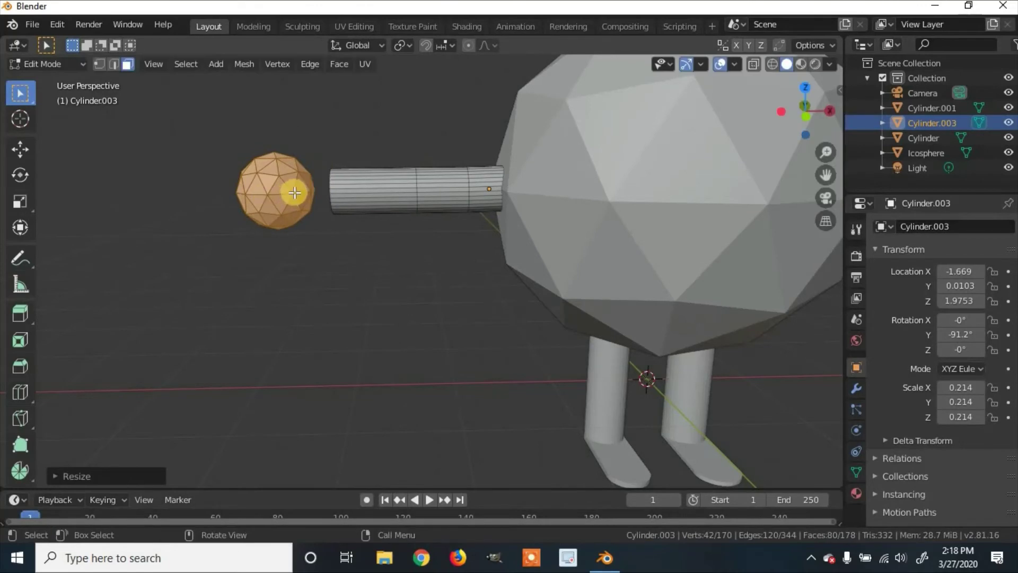
pyautogui.press('g')
pyautogui.press('x')
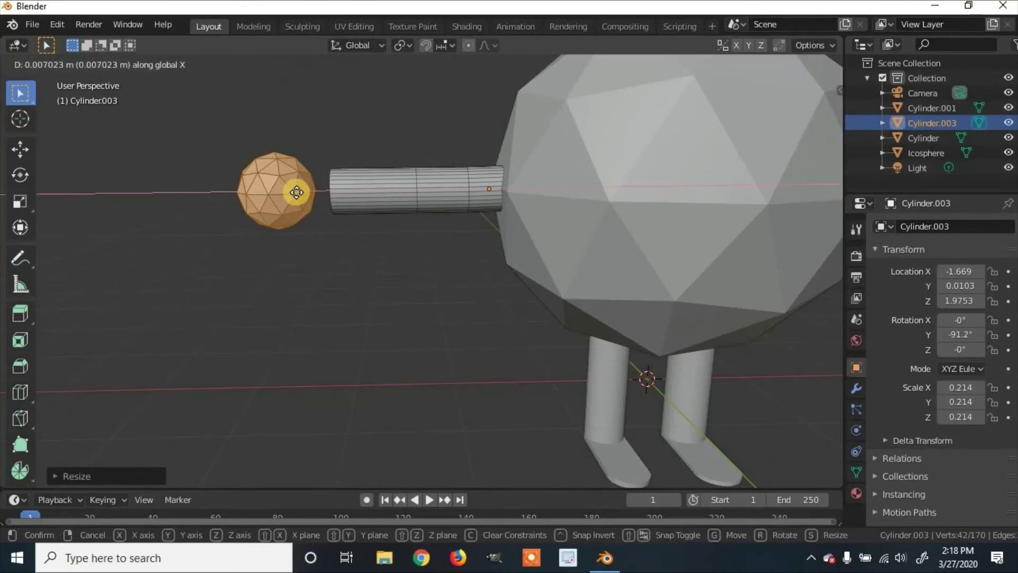
pyautogui.click(331, 187)
pyautogui.moveTo(352, 225); pyautogui.dragTo(566, 233, button='middle')
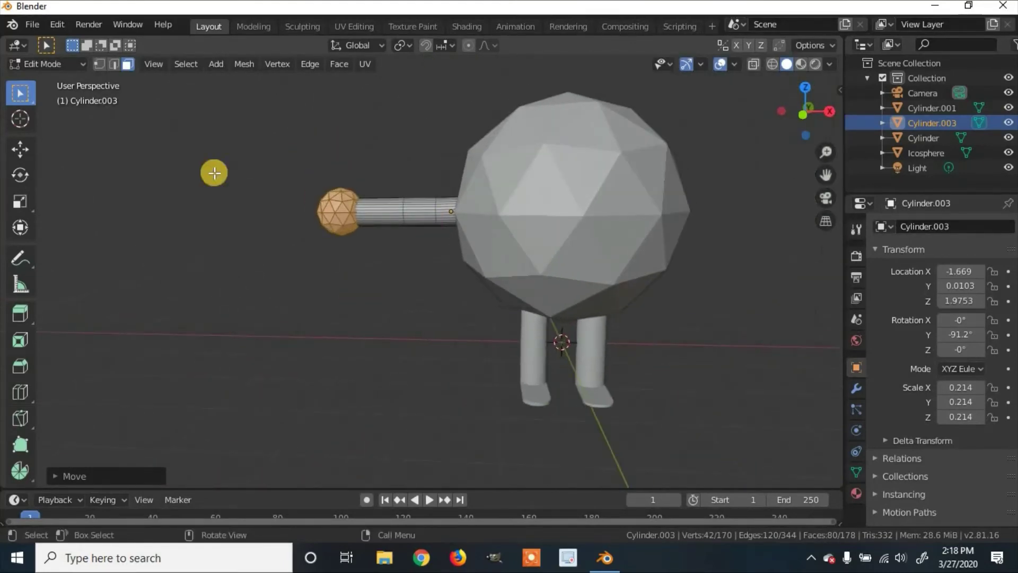
pyautogui.click(64, 68)
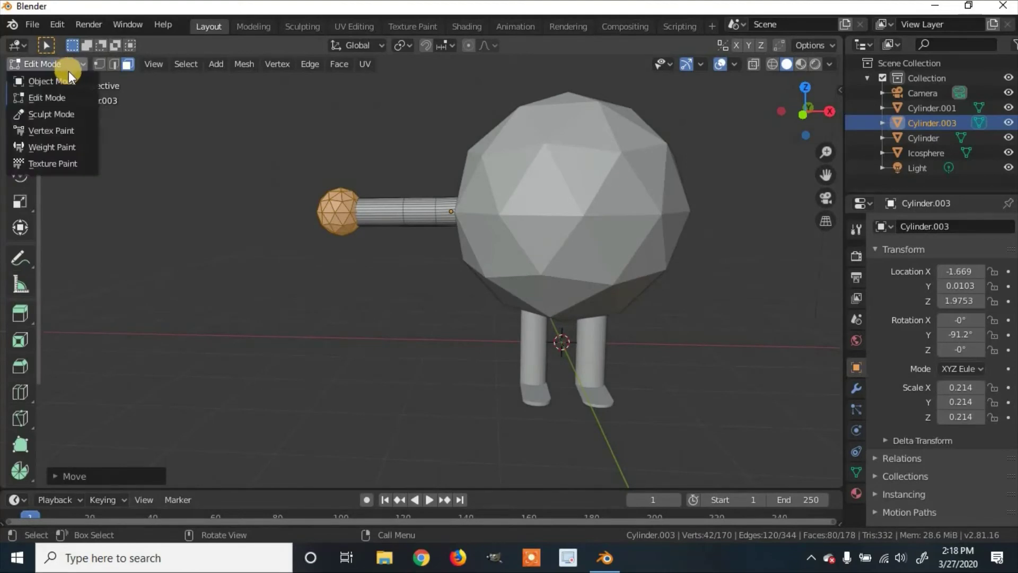
pyautogui.click(69, 80)
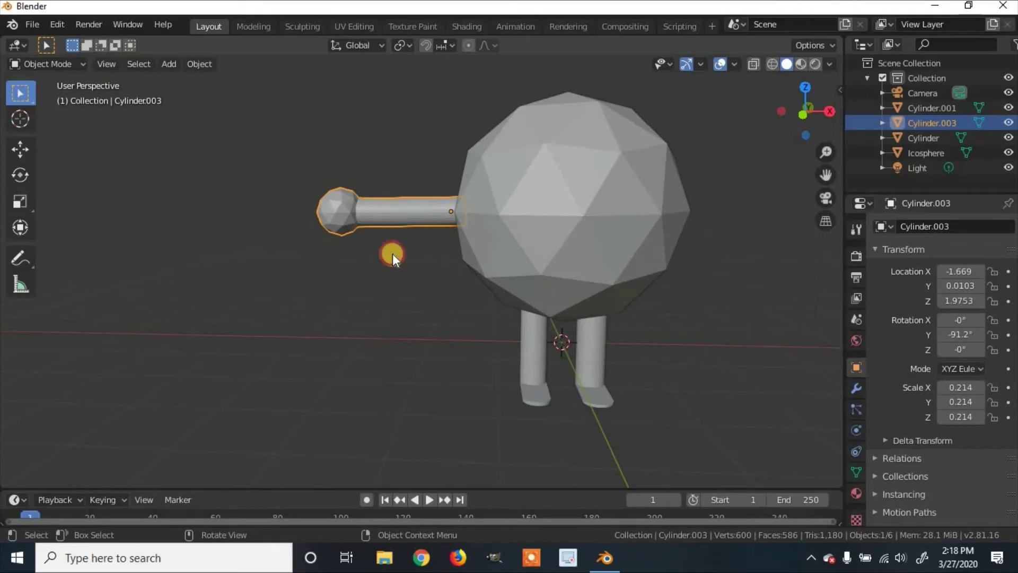
# Duplicate the arm with its hand along global X to the opposite side of the body, at about X 1.354.
pyautogui.click(396, 234)
pyautogui.click(397, 212)
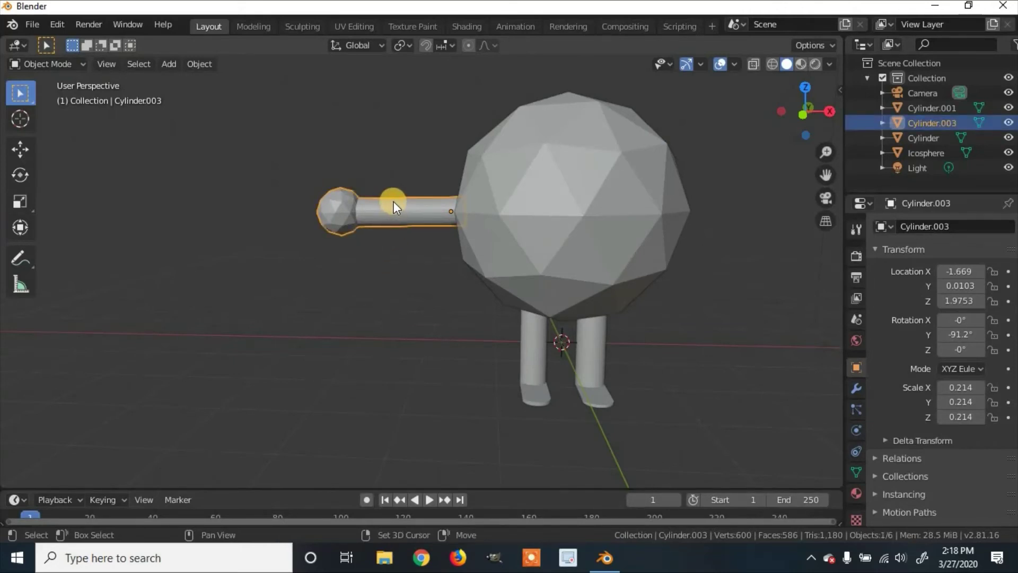
pyautogui.hotkey('shift', 'd')
pyautogui.press('x')
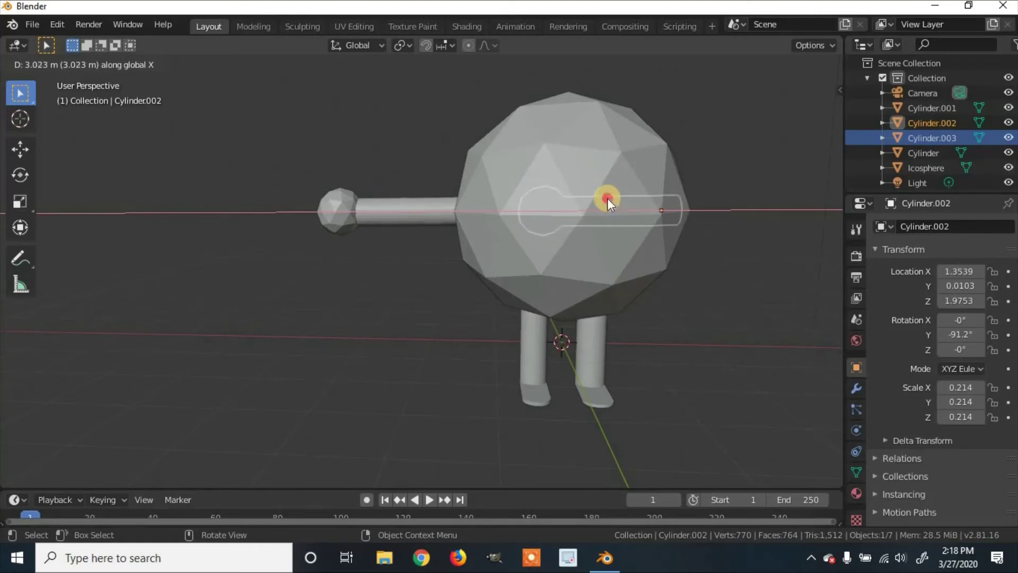
pyautogui.click(607, 198)
pyautogui.moveTo(661, 163); pyautogui.dragTo(645, 161, button='middle')
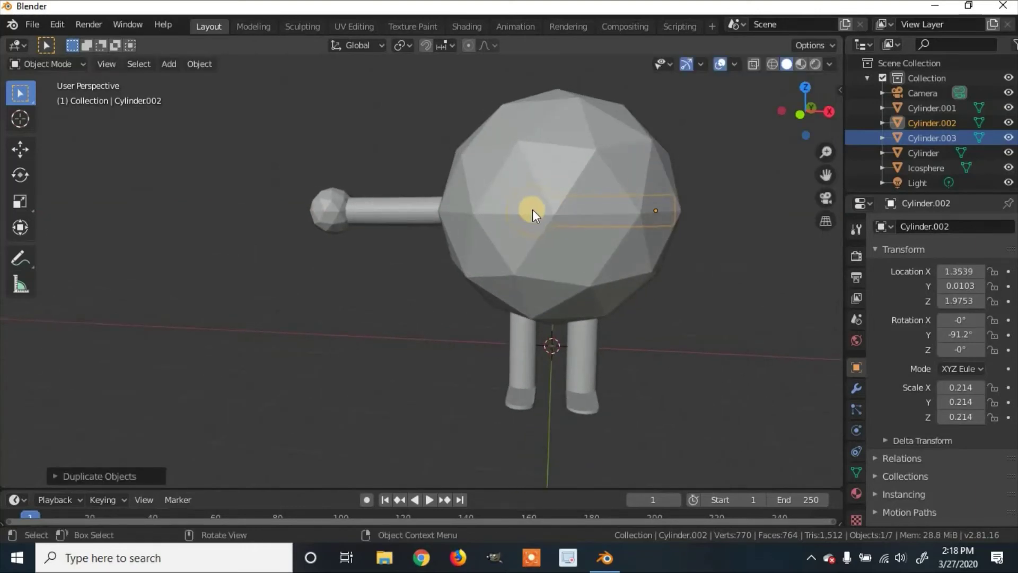
# Rotate the duplicated arm about 182° around global Y so its hand points outward from the body.
pyautogui.press('r')
pyautogui.press('y')
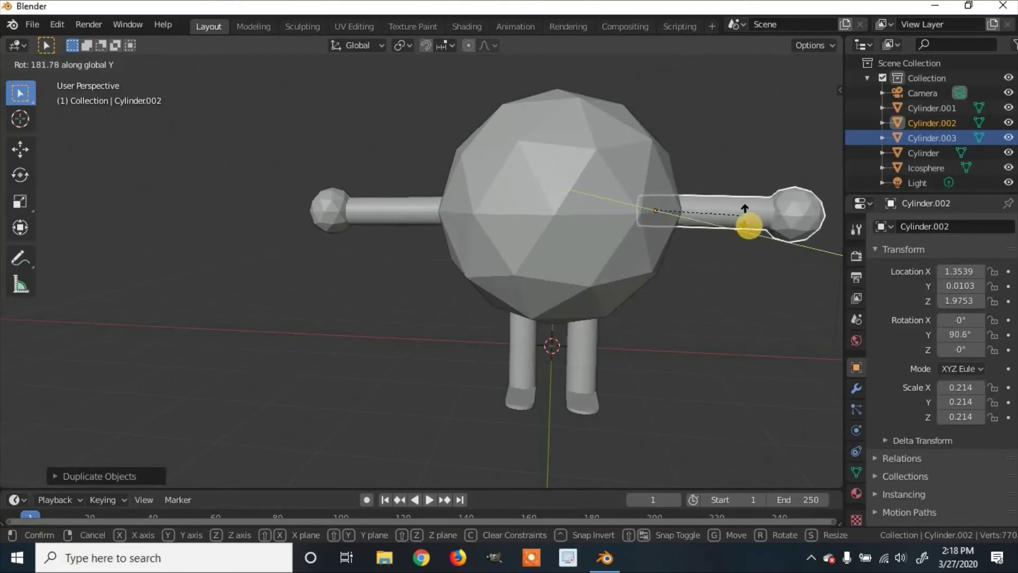
pyautogui.click(749, 215)
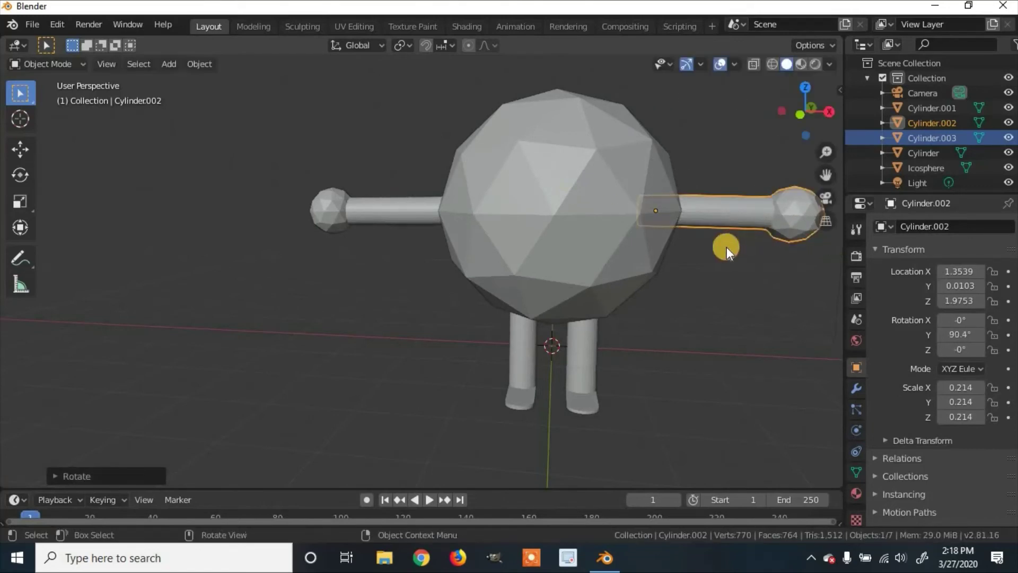
pyautogui.scroll(-2, 724, 252)
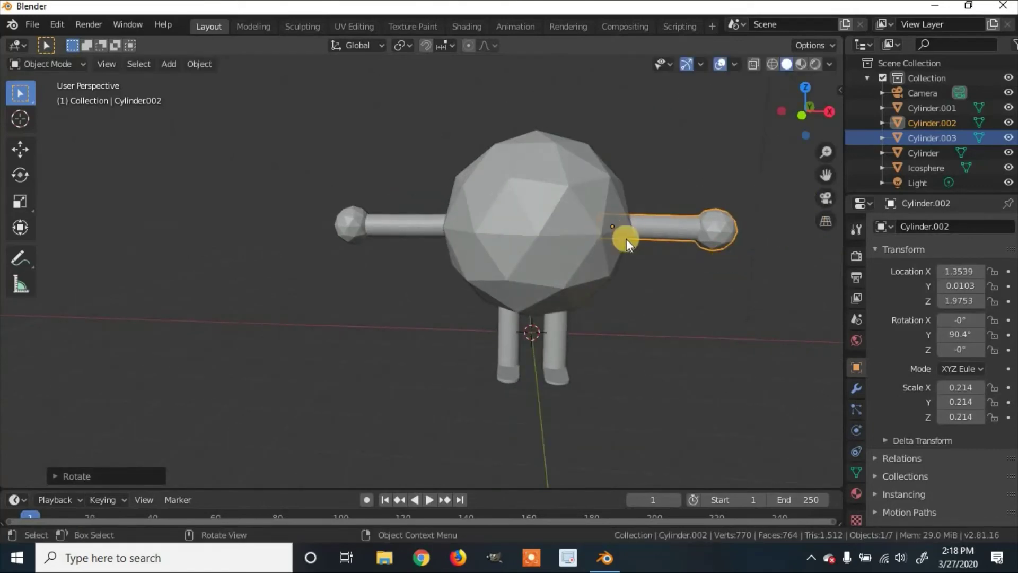
# Move the duplicated arm outward along global X to about X 1.689.
pyautogui.moveTo(642, 307); pyautogui.dragTo(581, 336, button='middle')
pyautogui.press('g')
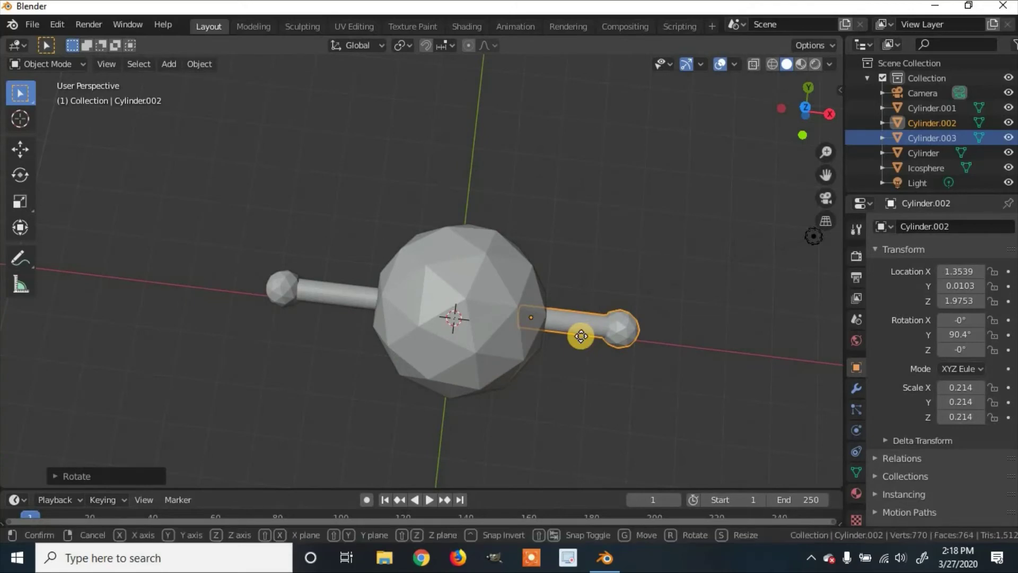
pyautogui.press('x')
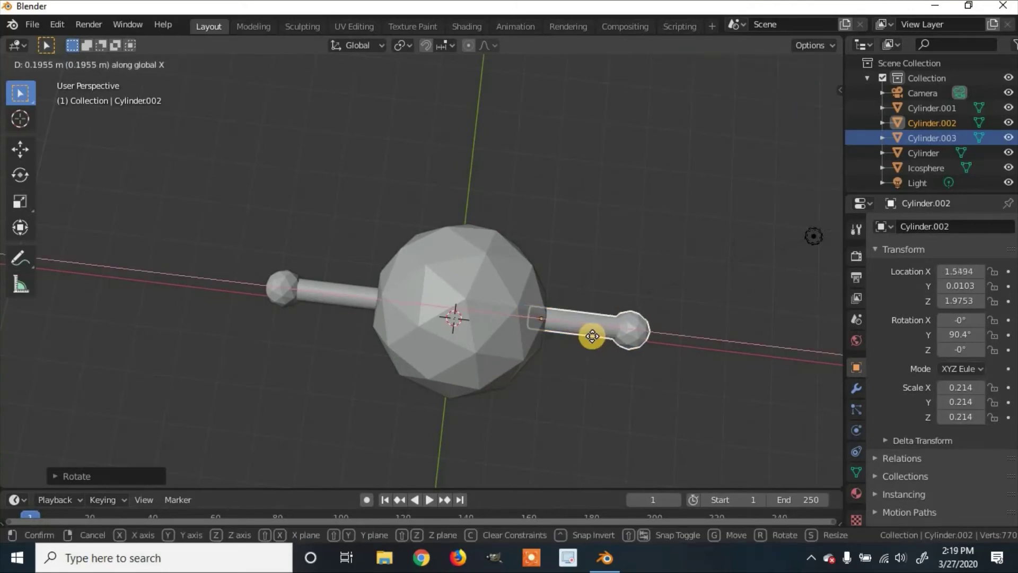
pyautogui.click(576, 366)
pyautogui.moveTo(576, 367); pyautogui.dragTo(457, 239, button='middle')
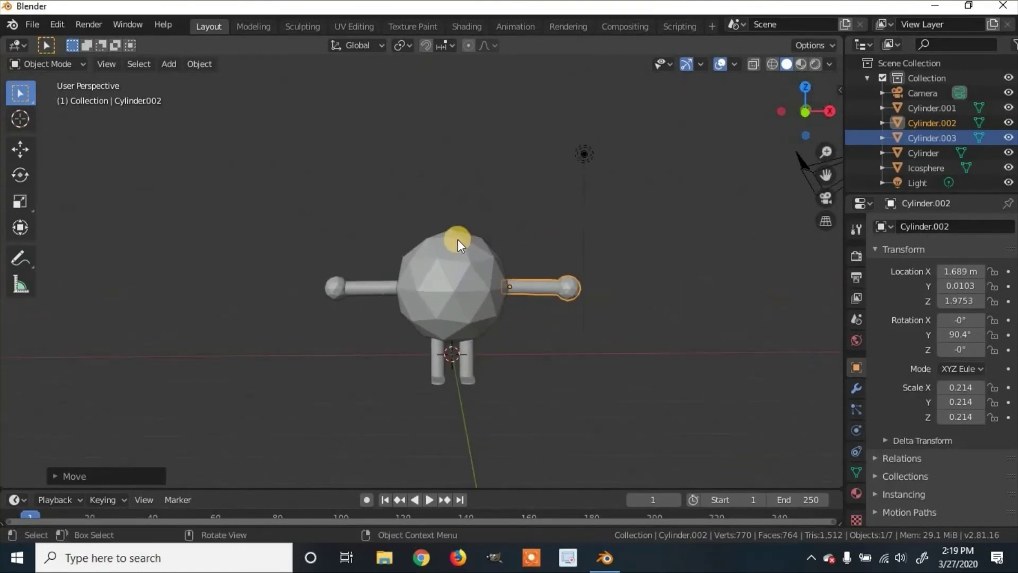
# Add a mesh cylinder and move it up along global Z above the body, to about Z 4.878.
pyautogui.scroll(5, 457, 240)
pyautogui.keyDown('shift'); pyautogui.moveTo(409, 282); pyautogui.dragTo(454, 244, button='middle'); pyautogui.keyUp('shift')
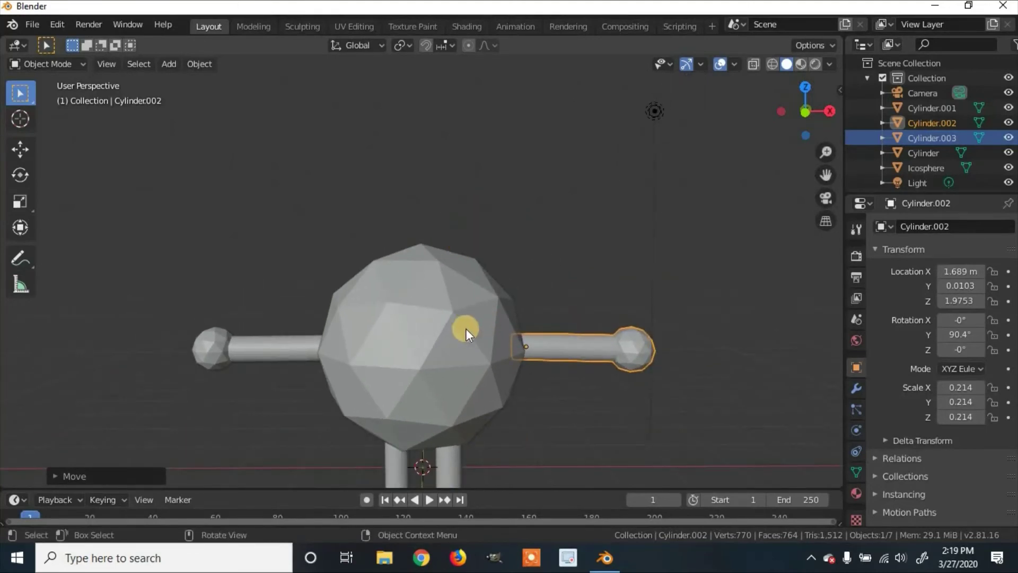
pyautogui.click(542, 228)
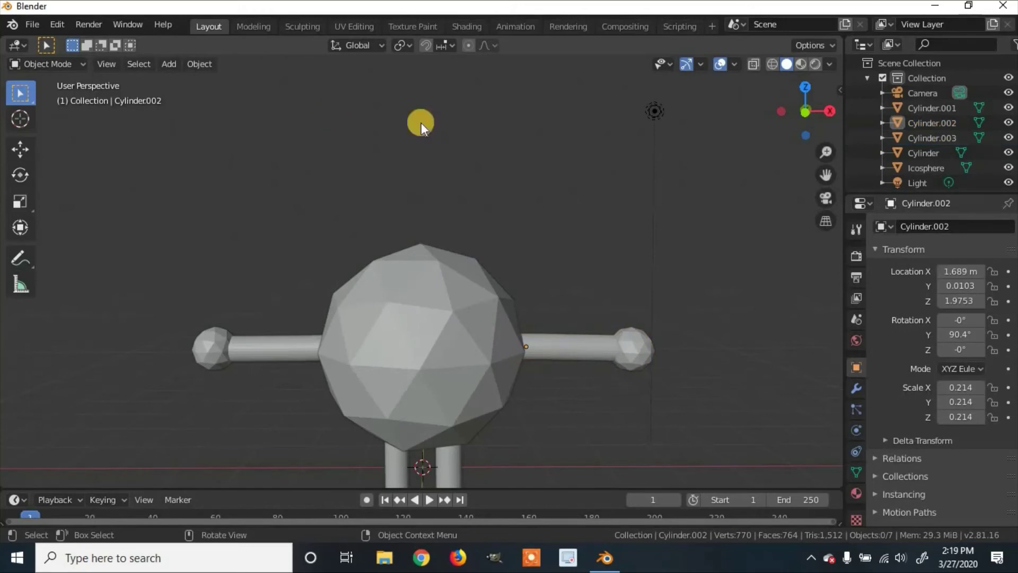
pyautogui.hotkey('shift', 'a')
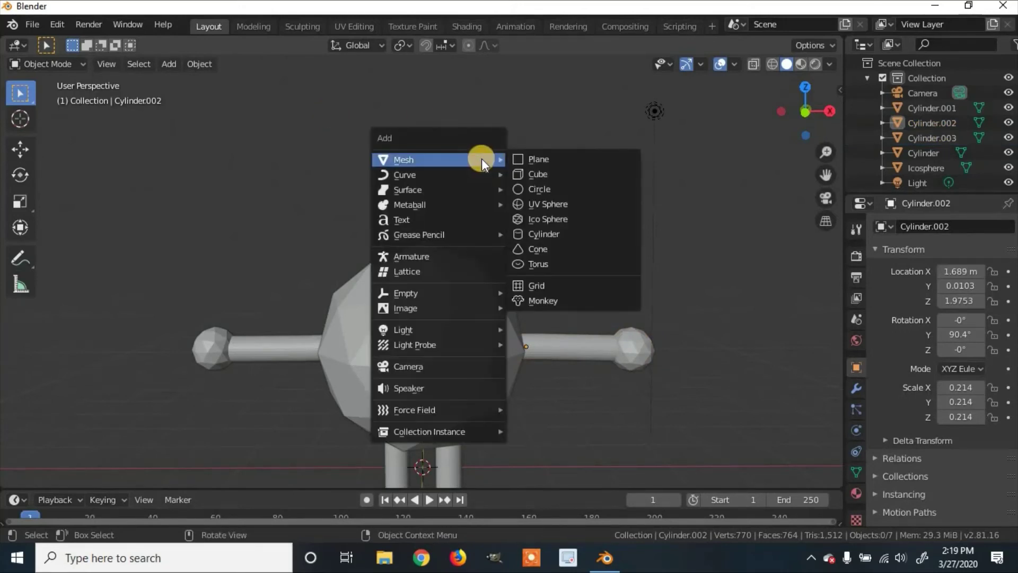
pyautogui.click(561, 232)
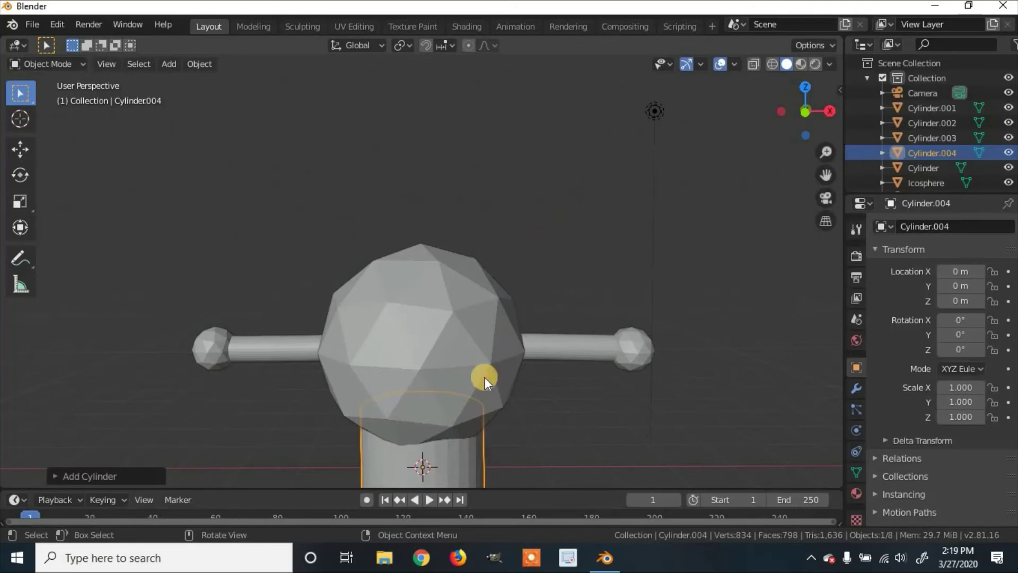
pyautogui.press('g')
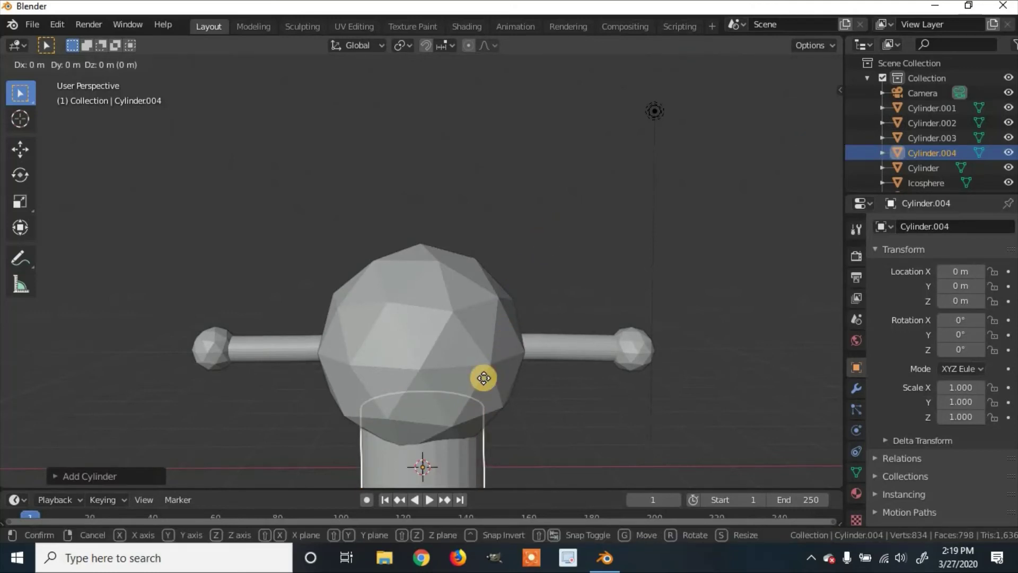
pyautogui.press('z')
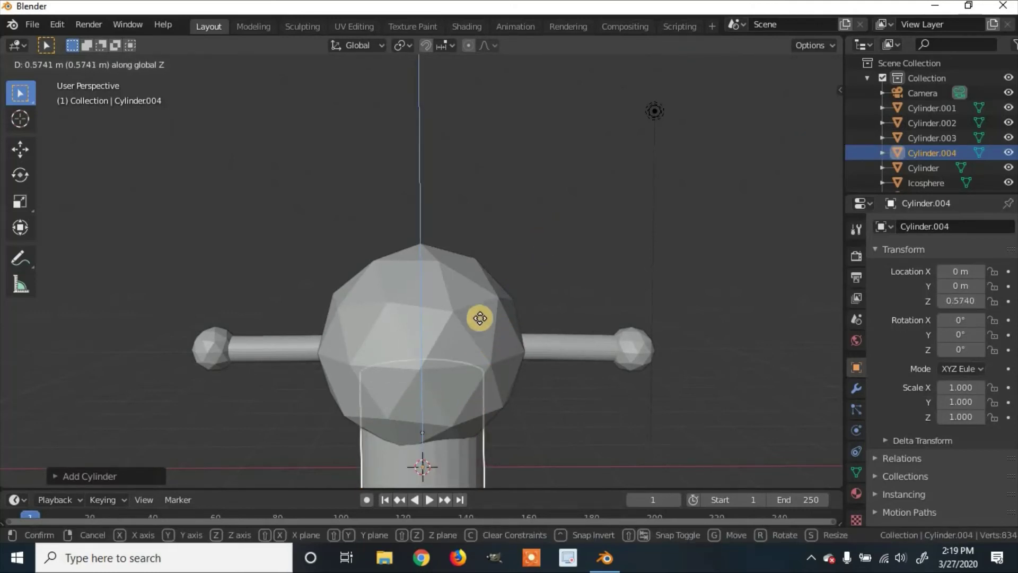
pyautogui.click(501, 77)
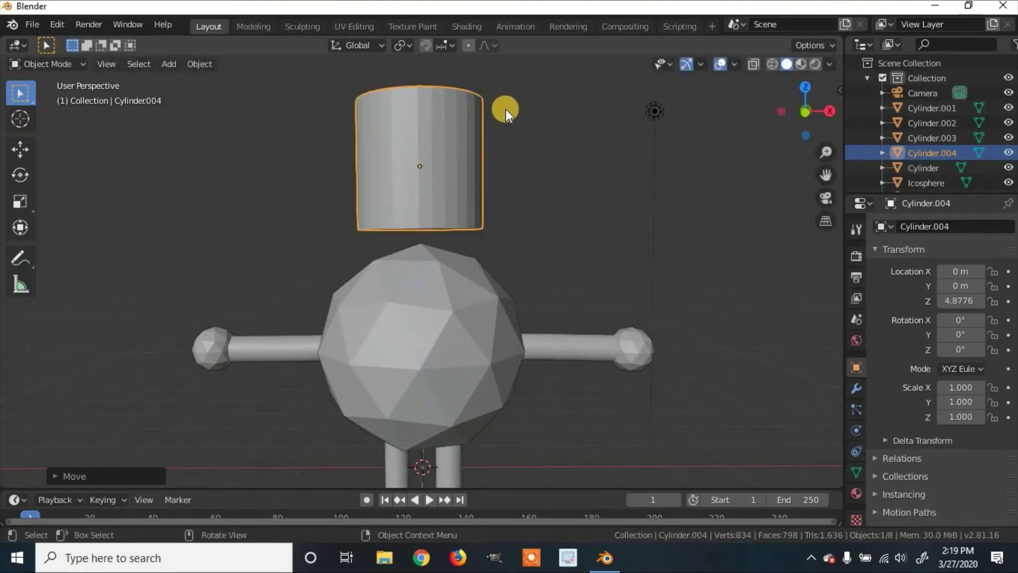
# Scale the cylinder above the body to about 0.188 and lower it along global Z to about 3.660 as a neck.
pyautogui.press('s')
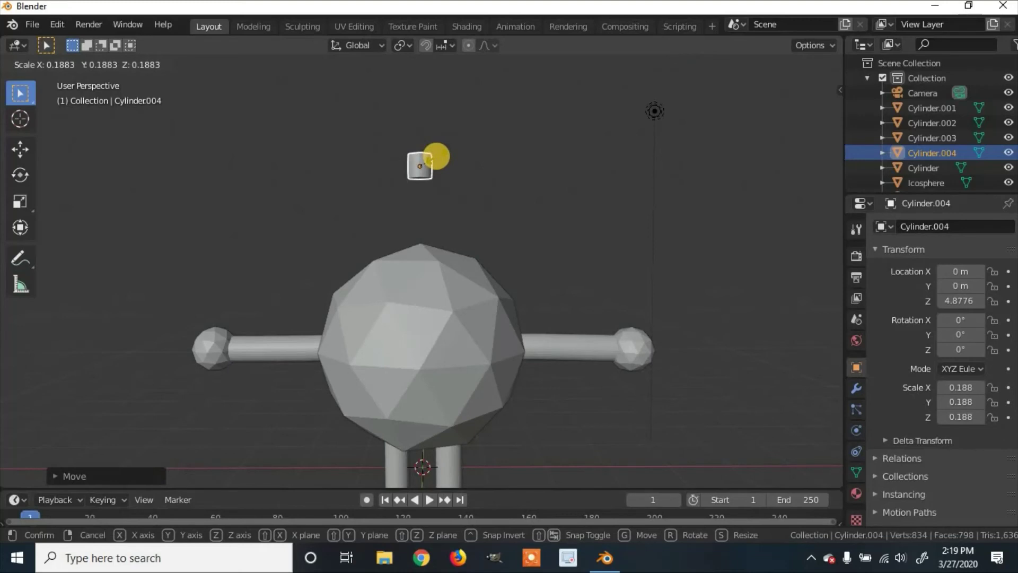
pyautogui.click(437, 159)
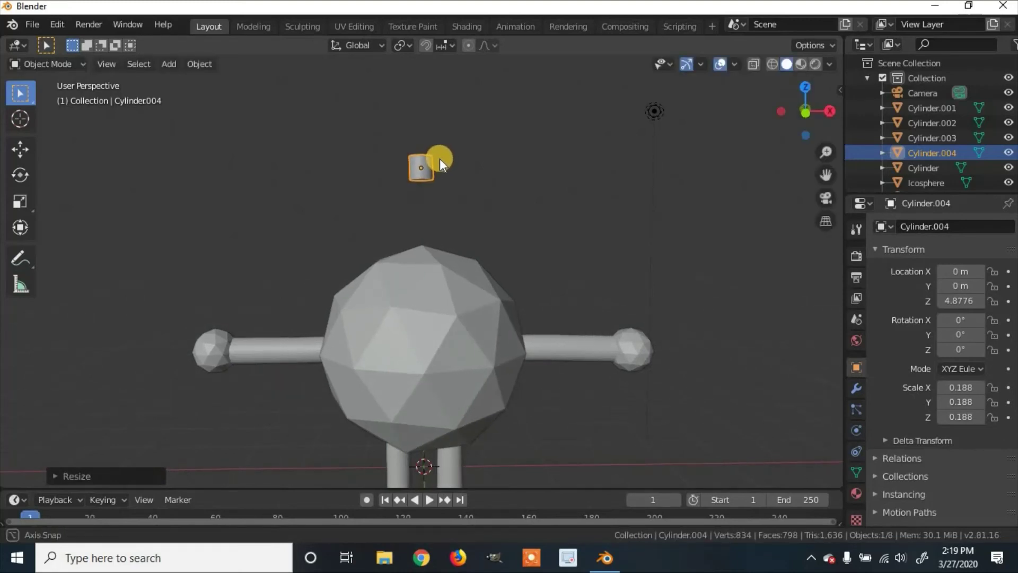
pyautogui.press('g')
pyautogui.press('z')
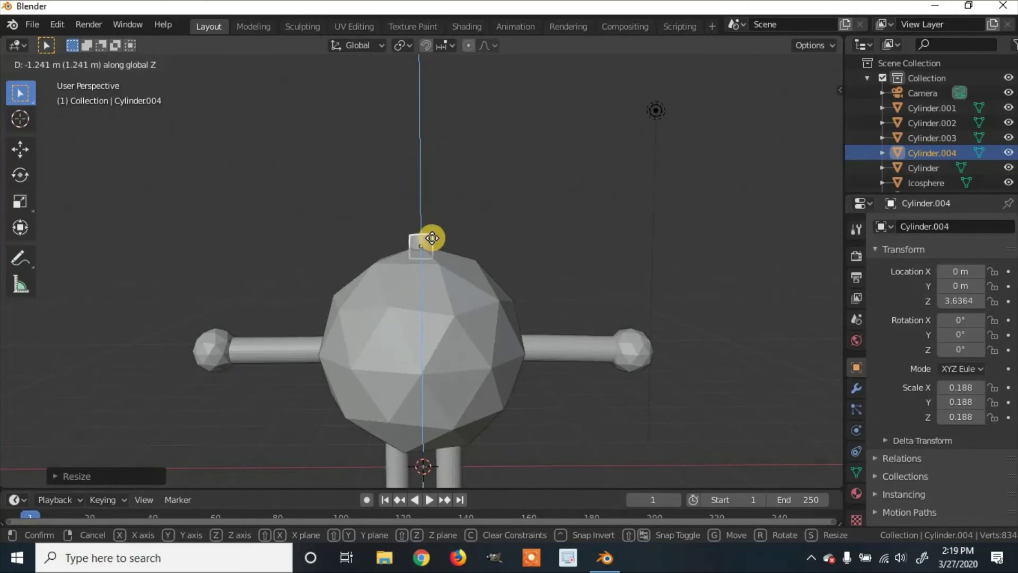
pyautogui.click(434, 237)
pyautogui.moveTo(465, 230); pyautogui.dragTo(796, 218, button='middle')
pyautogui.moveTo(494, 258); pyautogui.dragTo(178, 253, button='middle')
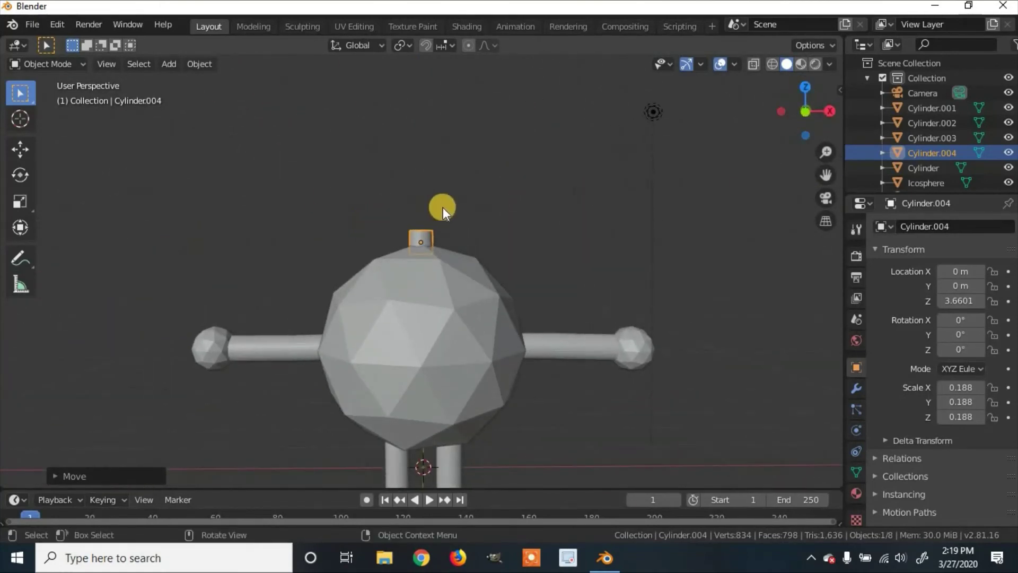
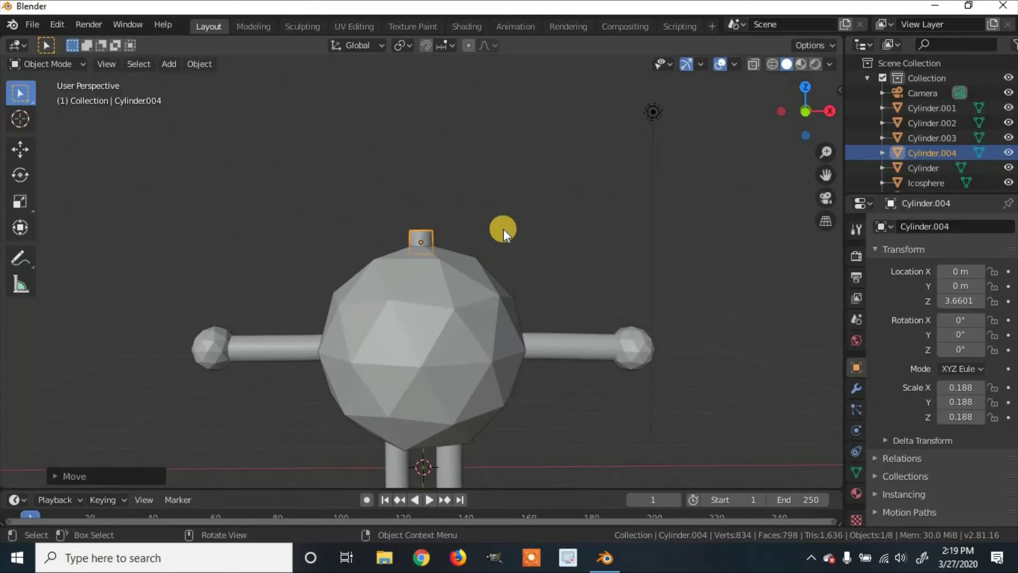
# Add a mesh ico sphere as the head and move it up along global Z above the neck, to about Z 4.634.
pyautogui.hotkey('shift', 'a')
pyautogui.moveTo(495, 228)
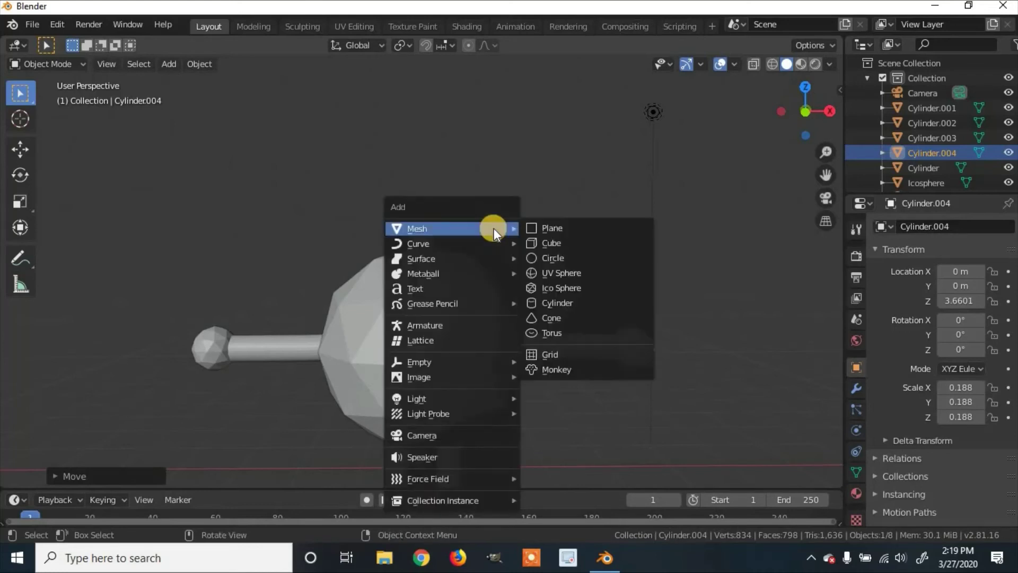
pyautogui.click(561, 292)
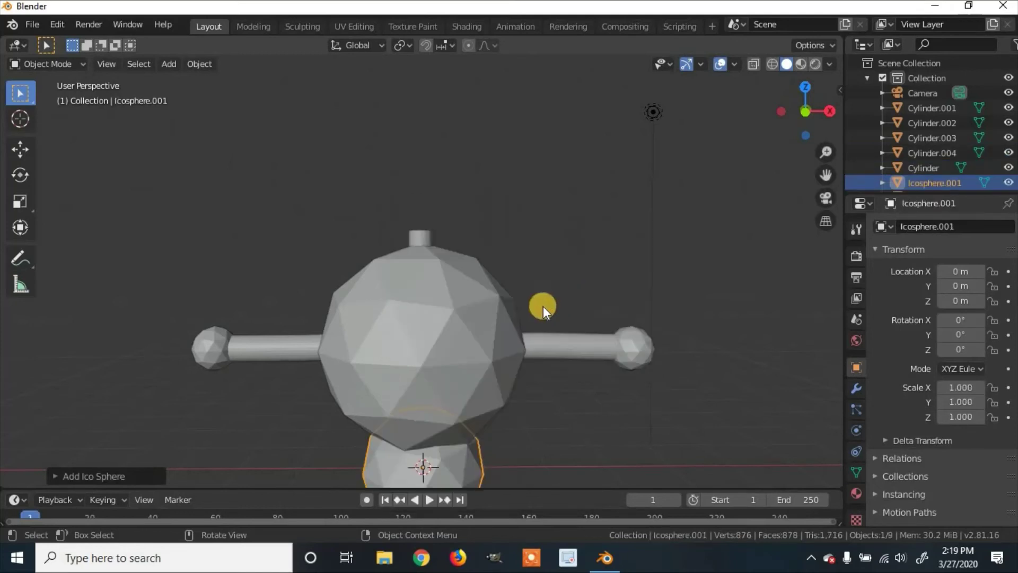
pyautogui.press('g')
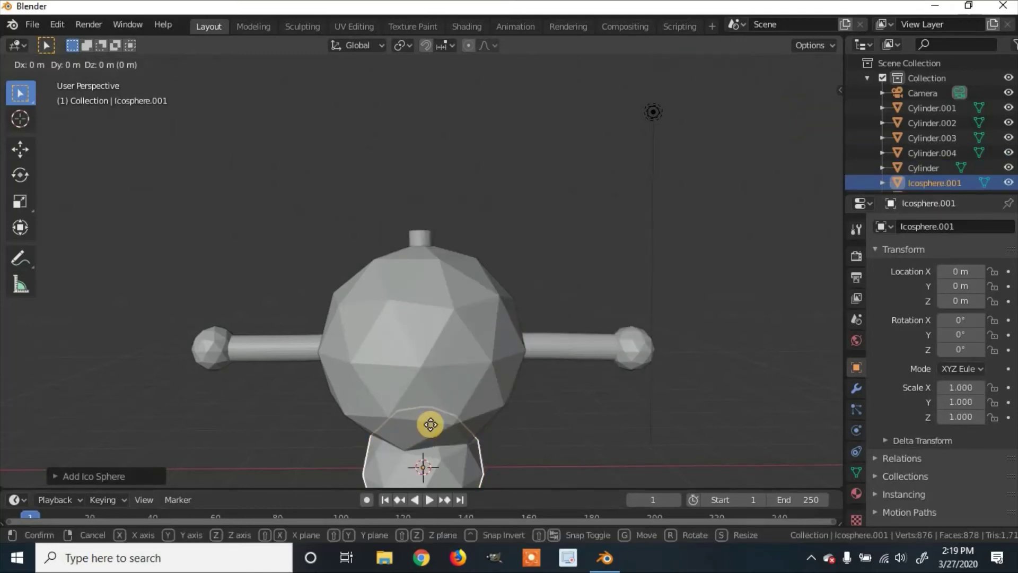
pyautogui.press('z')
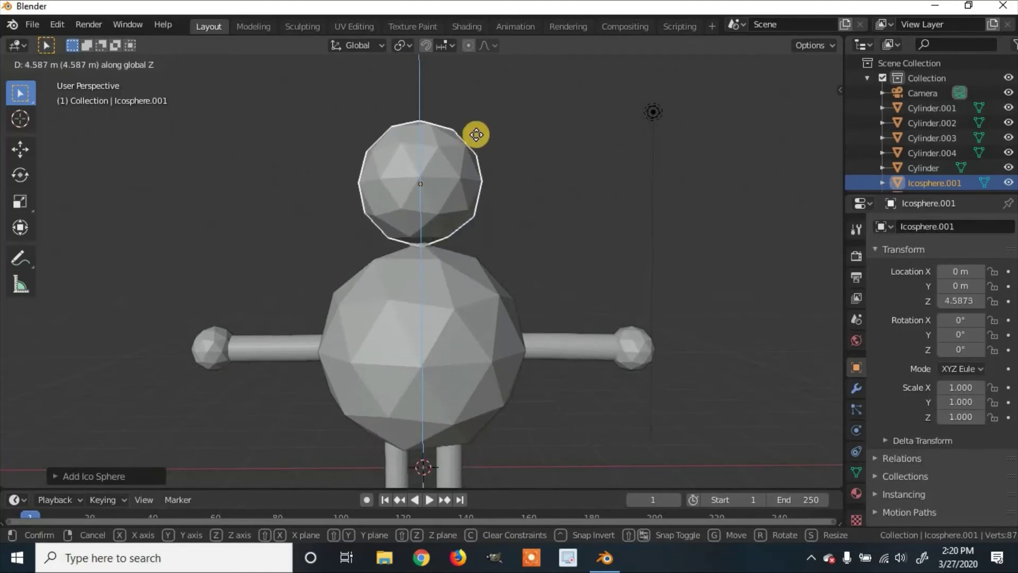
pyautogui.click(478, 138)
pyautogui.moveTo(464, 213); pyautogui.dragTo(364, 228, button='middle')
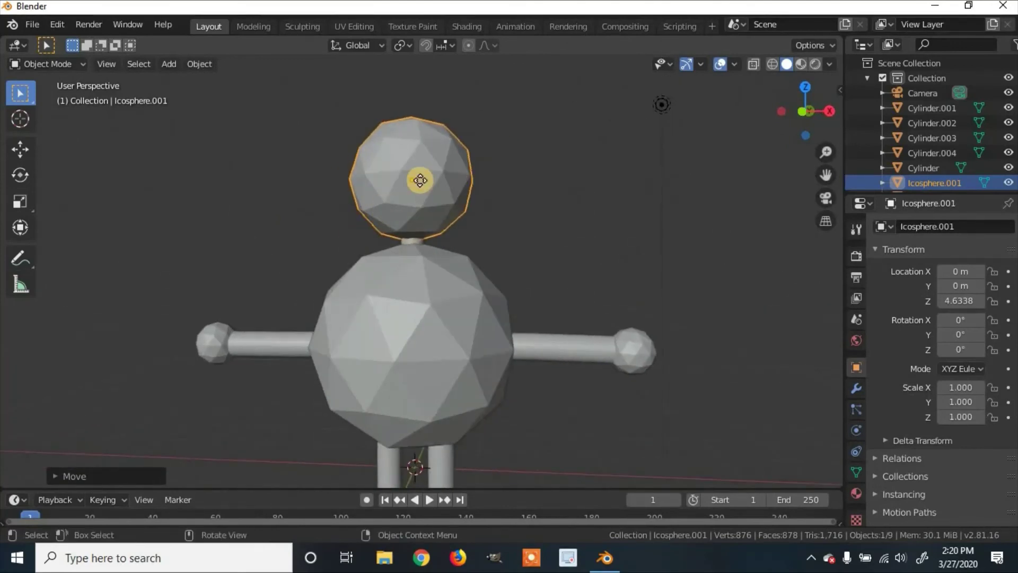
# Raise the head ico sphere slightly along global Z to about 4.656 and check how it meets the neck.
pyautogui.press('g')
pyautogui.press('z')
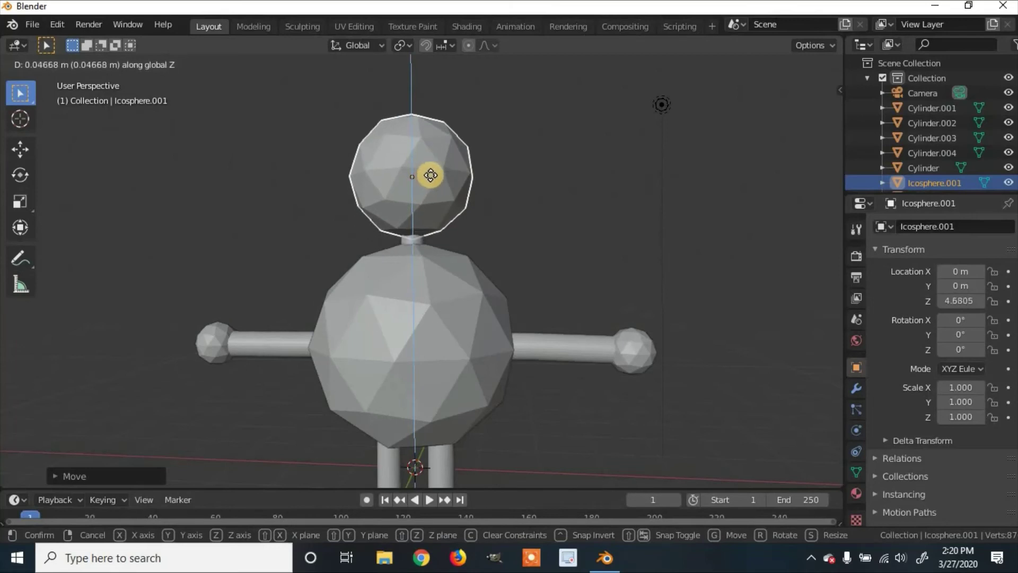
pyautogui.click(430, 179)
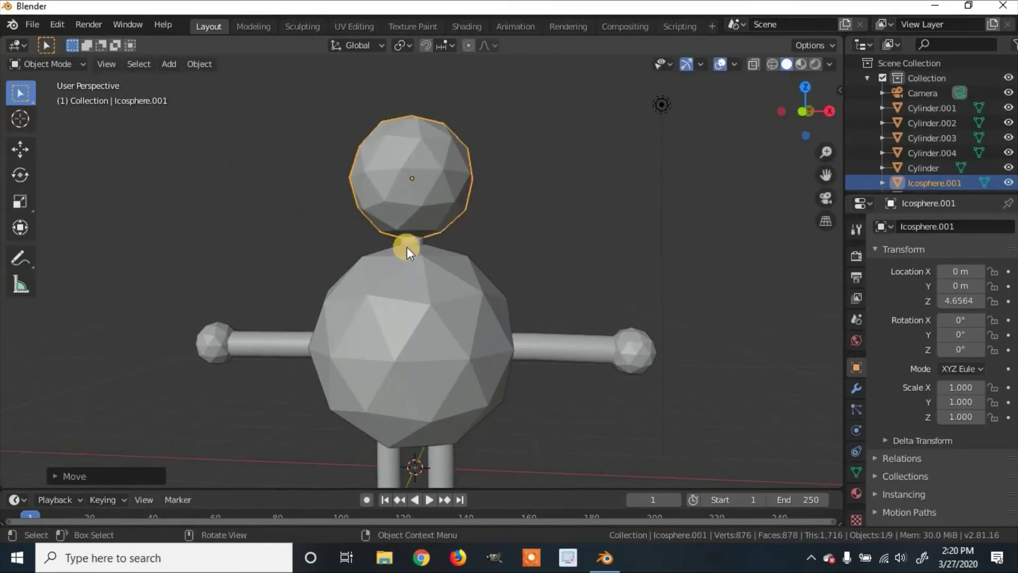
pyautogui.scroll(5, 406, 247)
pyautogui.moveTo(465, 230); pyautogui.dragTo(487, 231, button='middle')
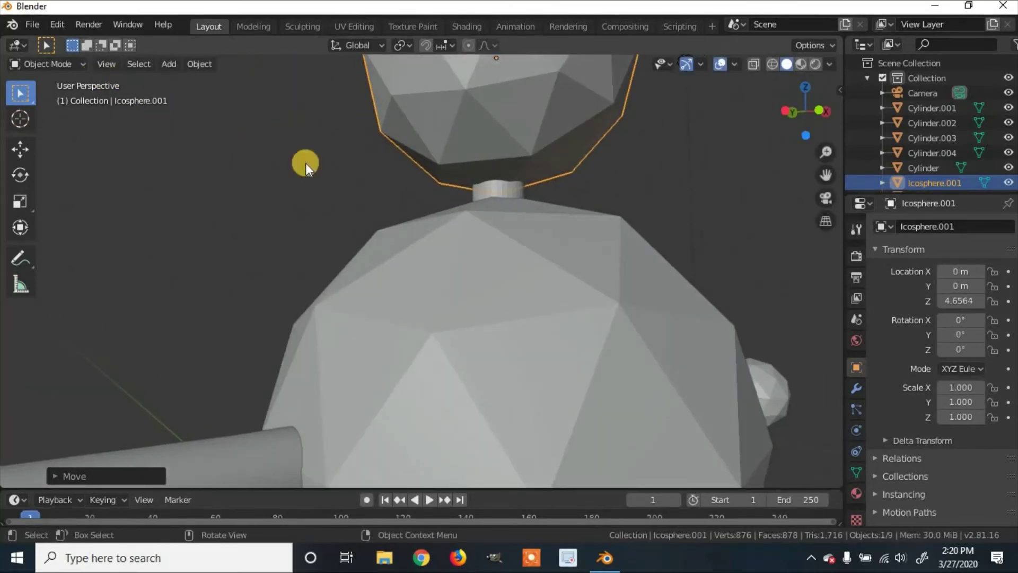
pyautogui.scroll(-5, 509, 181)
pyautogui.moveTo(532, 191); pyautogui.dragTo(482, 200, button='middle')
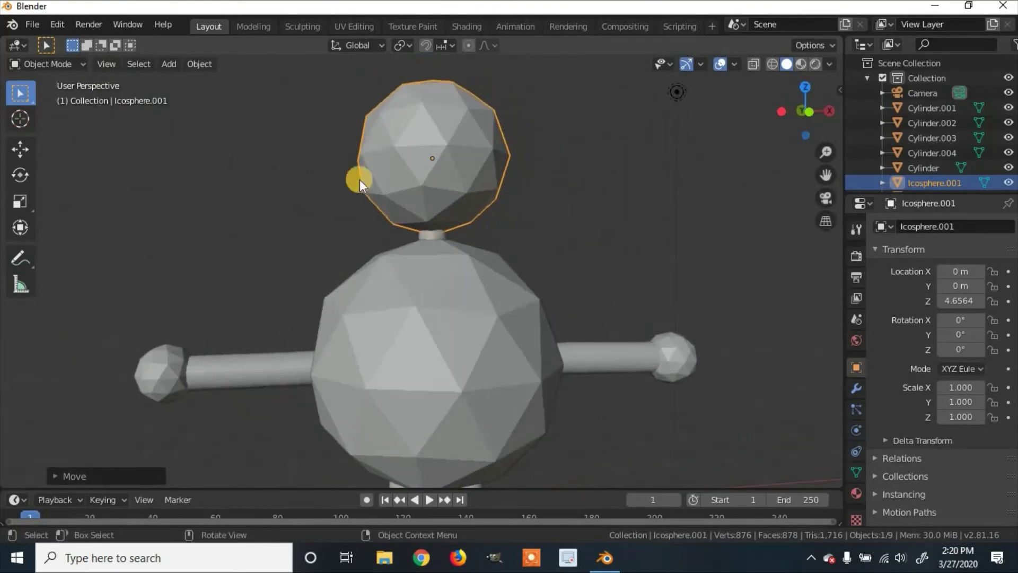
# In Edit Mode, move the five bottom faces around the head's lowest point up along global Z to flatten its underside.
pyautogui.click(75, 63)
pyautogui.click(61, 99)
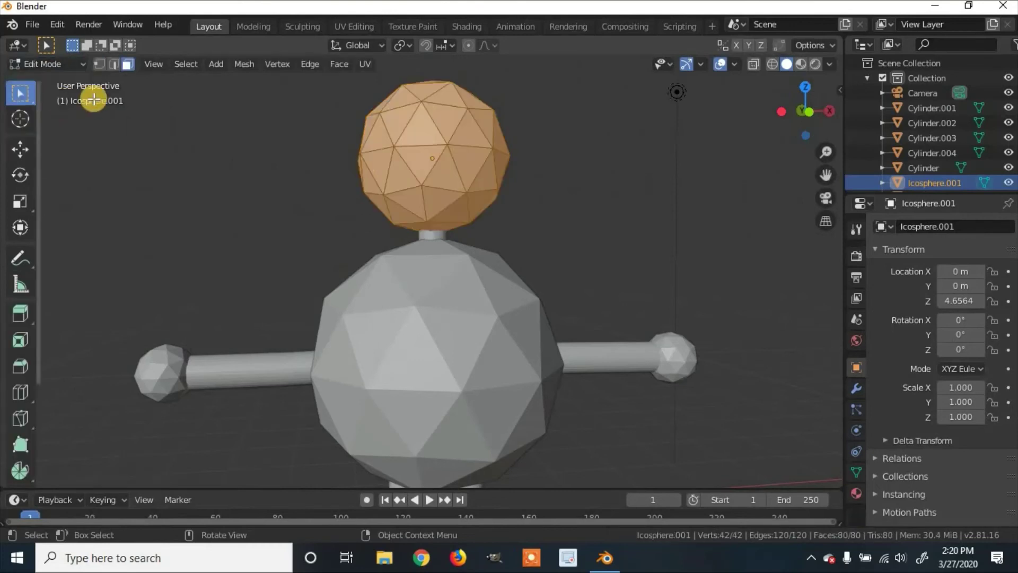
pyautogui.scroll(5, 434, 238)
pyautogui.moveTo(509, 204); pyautogui.dragTo(582, 215, button='middle')
pyautogui.click(542, 174)
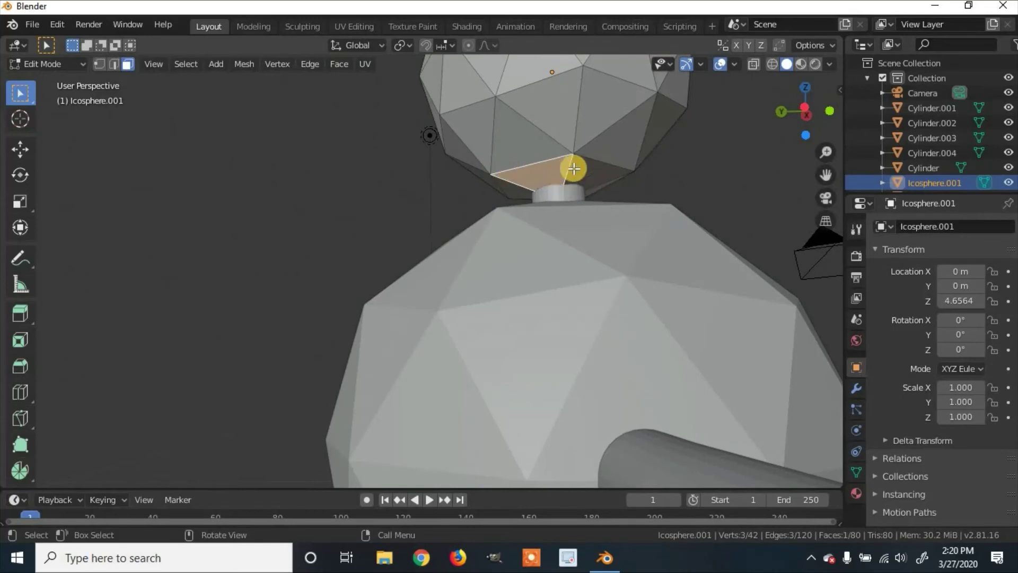
pyautogui.click(600, 167)
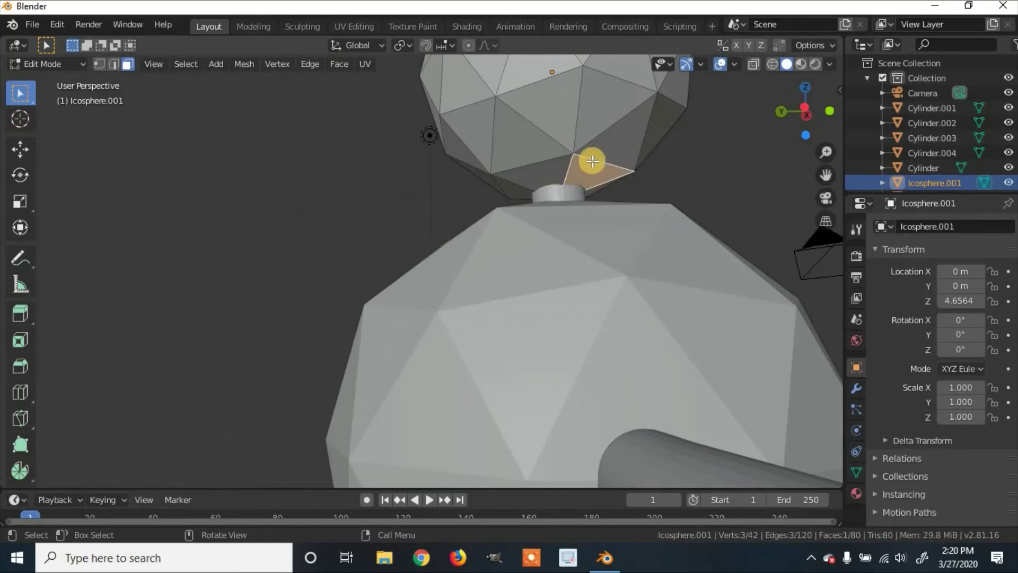
pyautogui.keyDown('shift'); pyautogui.click(540, 171); pyautogui.keyUp('shift')
pyautogui.moveTo(595, 166); pyautogui.dragTo(387, 211, button='middle')
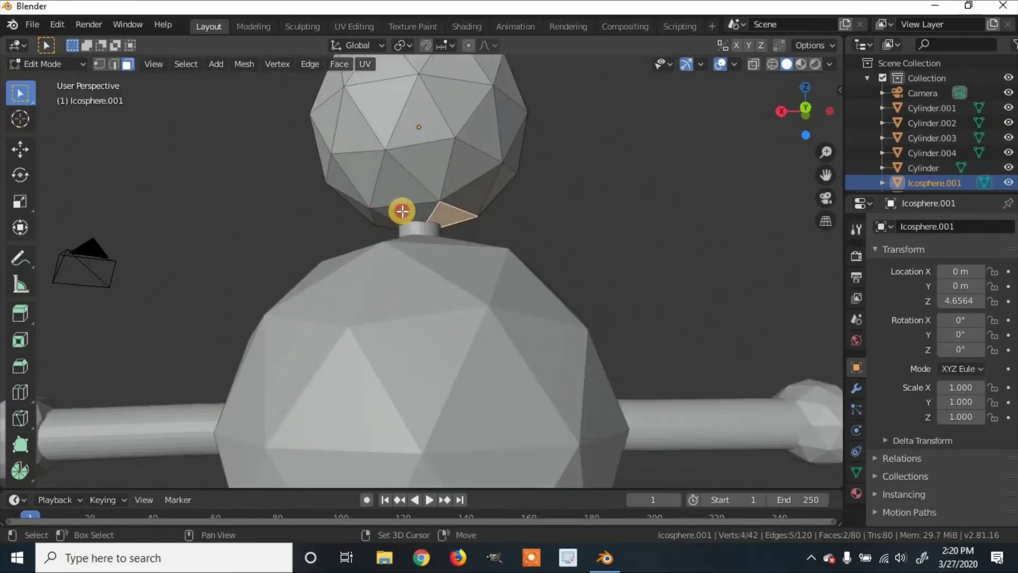
pyautogui.moveTo(564, 209); pyautogui.dragTo(564, 200, button='middle')
pyautogui.keyDown('shift'); pyautogui.click(286, 169); pyautogui.keyUp('shift')
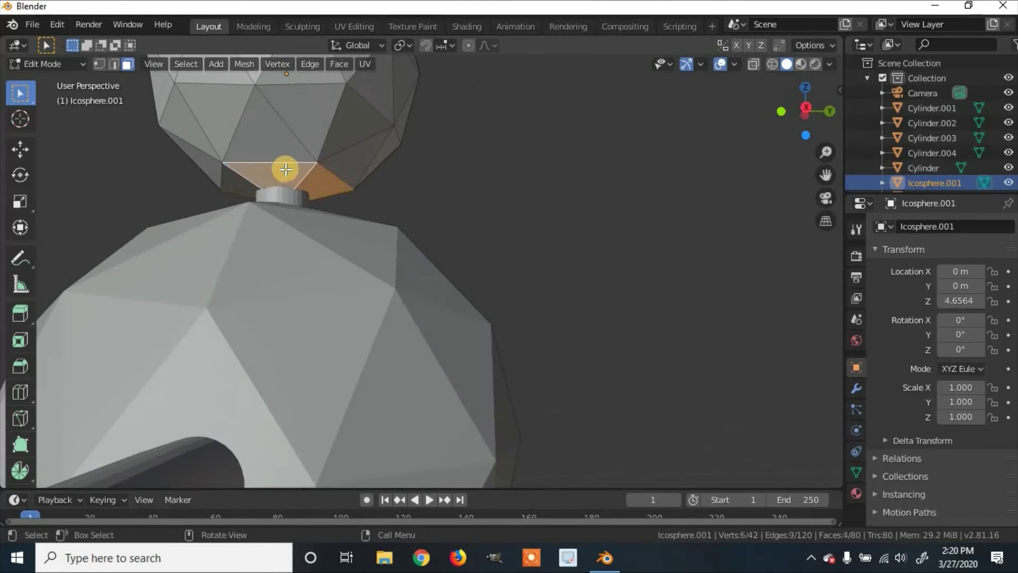
pyautogui.moveTo(382, 185); pyautogui.dragTo(571, 202, button='middle')
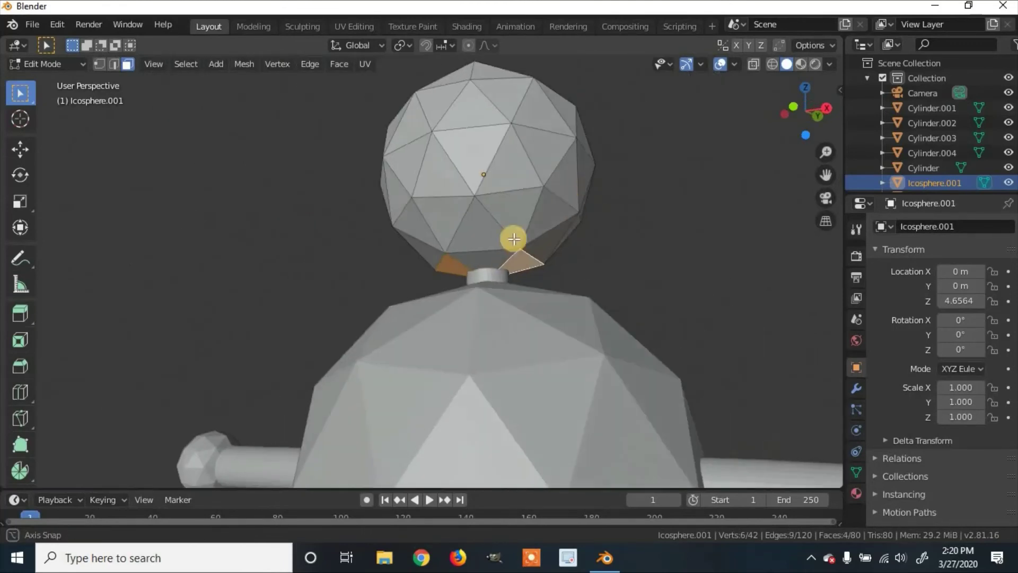
pyautogui.keyDown('shift'); pyautogui.click(482, 259); pyautogui.keyUp('shift')
pyautogui.moveTo(516, 223); pyautogui.dragTo(492, 252, button='middle')
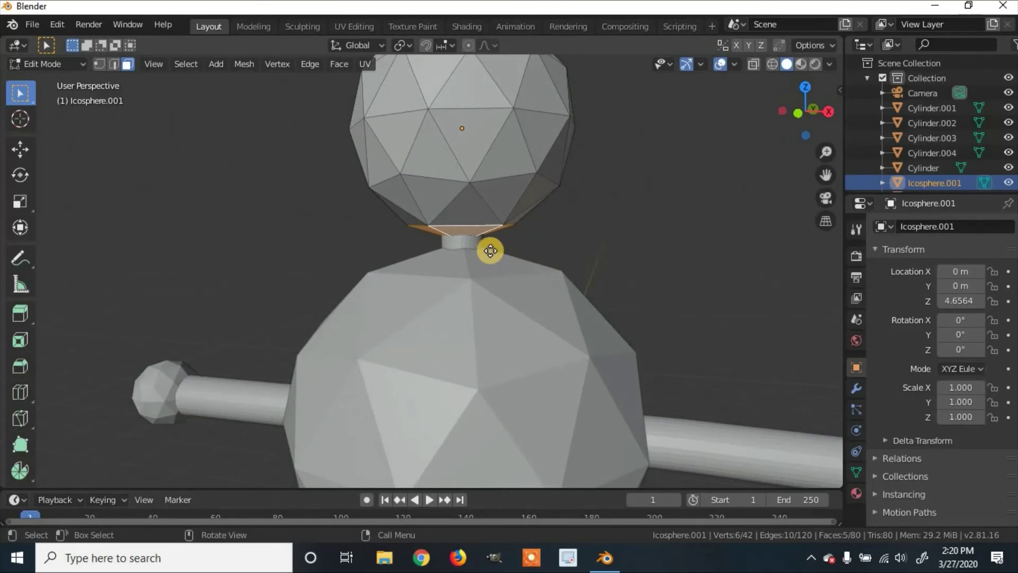
pyautogui.press('g')
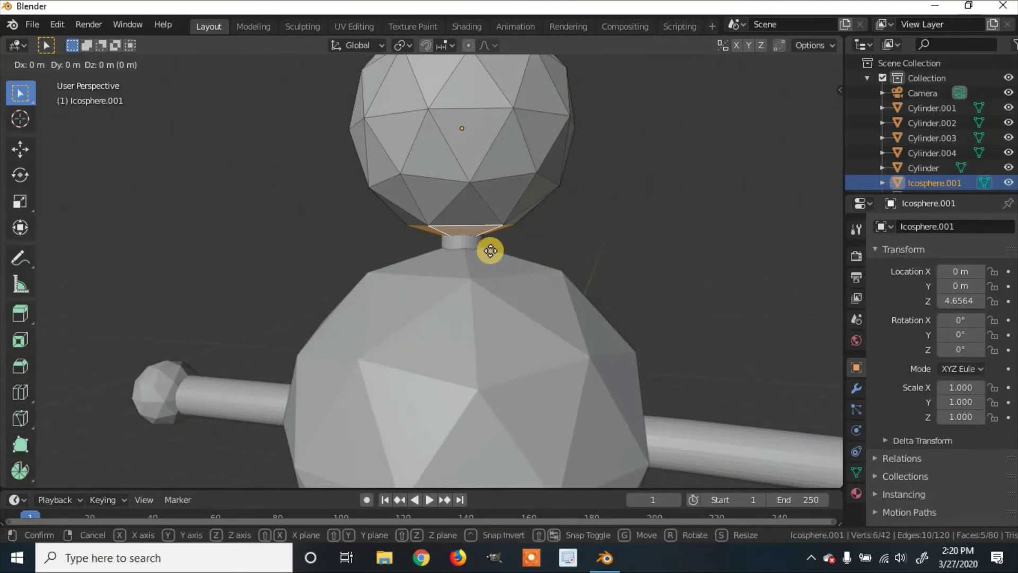
pyautogui.press('z')
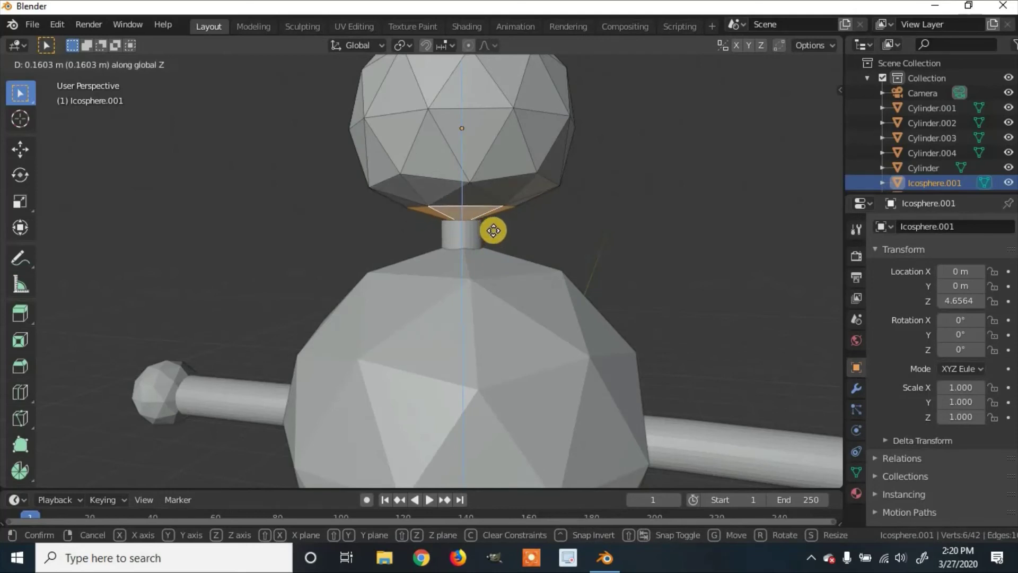
pyautogui.click(494, 225)
pyautogui.moveTo(518, 220); pyautogui.dragTo(526, 220, button='middle')
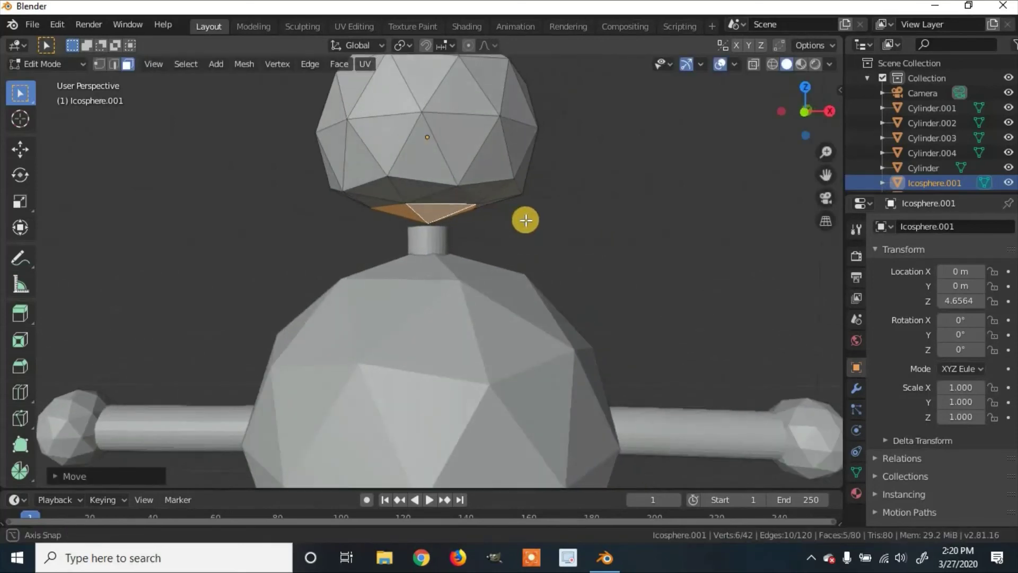
# Return to Object Mode and lower the head onto the neck along global Z, to about Z 4.407.
pyautogui.click(54, 66)
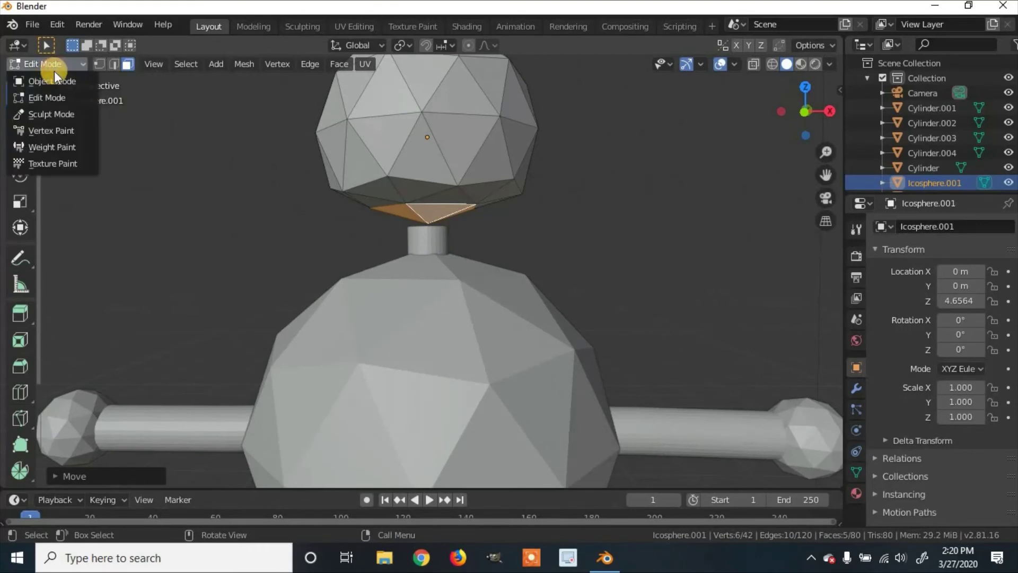
pyautogui.click(51, 81)
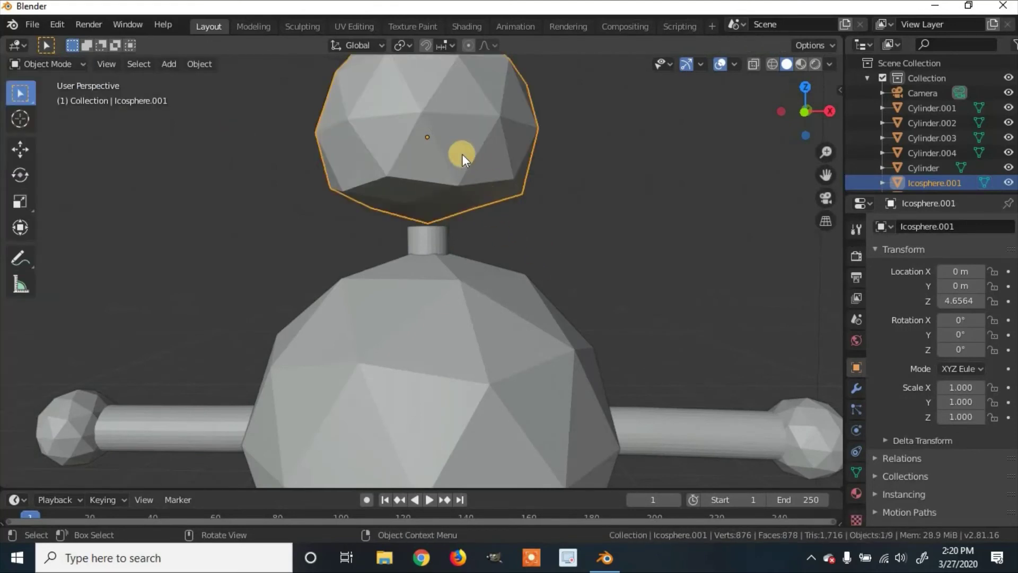
pyautogui.press('g')
pyautogui.press('z')
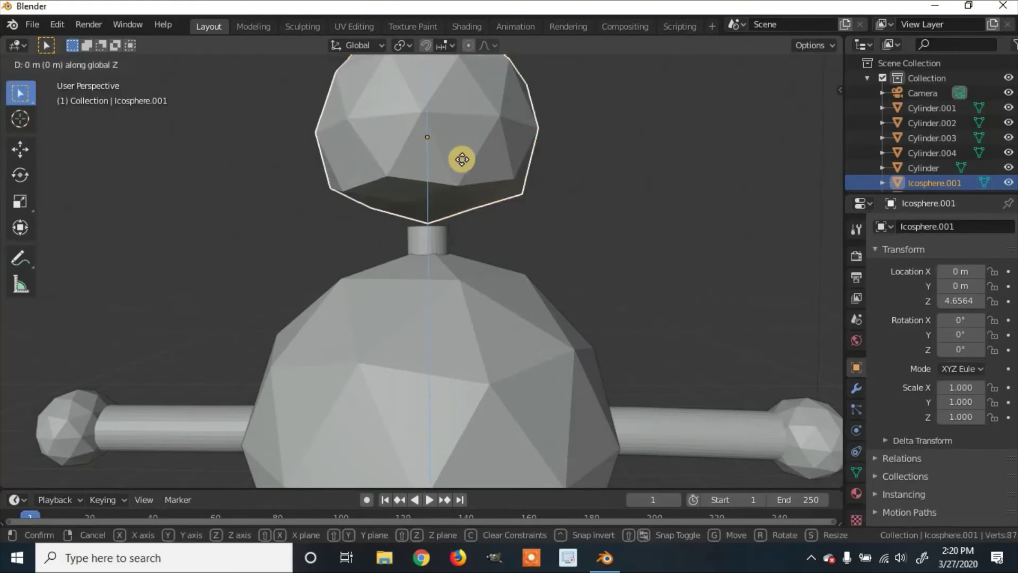
pyautogui.click(467, 185)
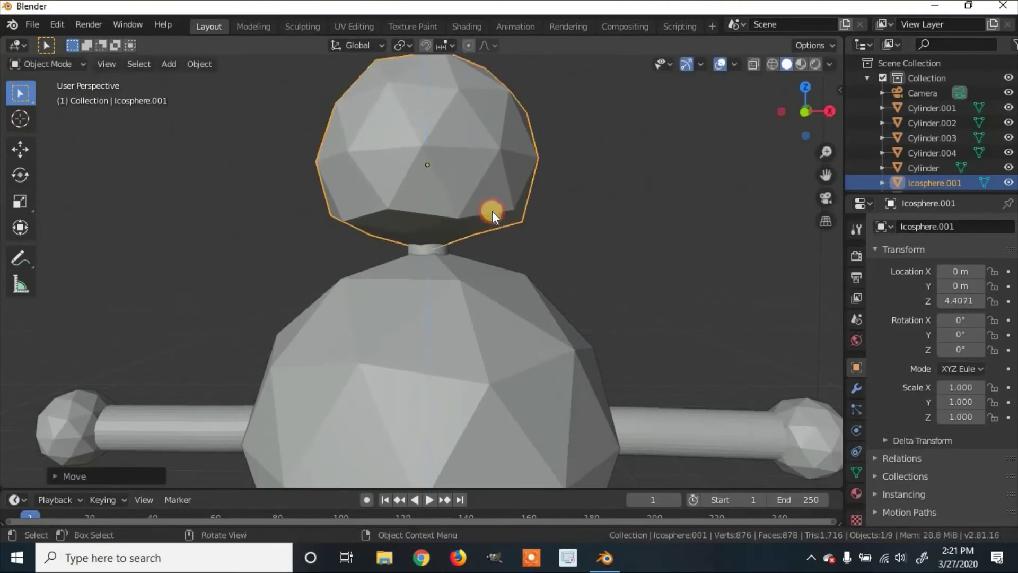
pyautogui.scroll(-4, 504, 223)
pyautogui.moveTo(525, 234); pyautogui.dragTo(489, 237, button='middle')
pyautogui.scroll(-1, 456, 252)
pyautogui.scroll(4, 460, 248)
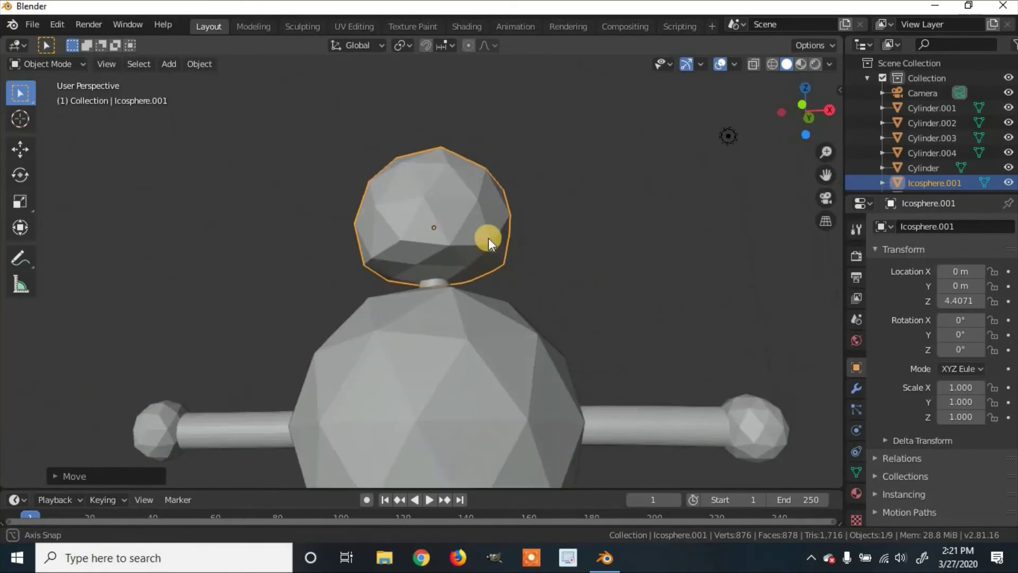
# In Edit Mode, move a single lower front face of the head outward in the negative global X direction.
pyautogui.click(54, 65)
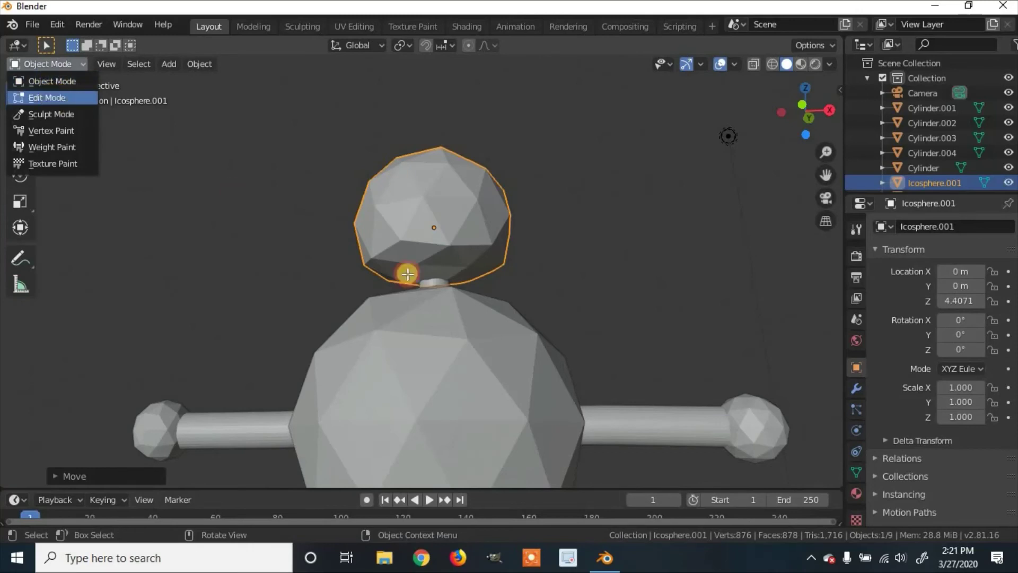
pyautogui.press('Tab')
pyautogui.moveTo(498, 268); pyautogui.dragTo(447, 245, button='middle')
pyautogui.click(413, 250)
pyautogui.moveTo(450, 290); pyautogui.dragTo(448, 273, button='middle')
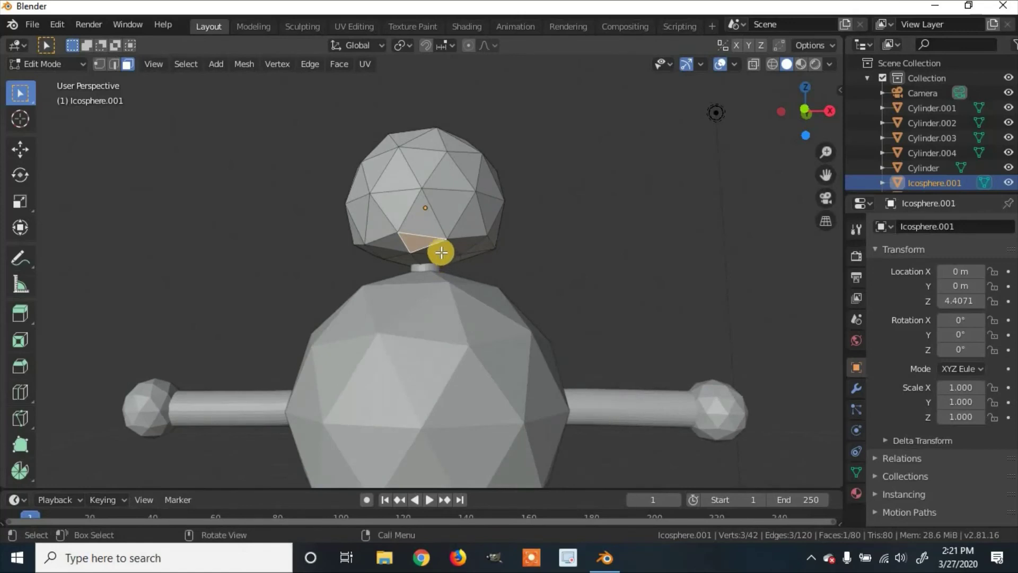
pyautogui.moveTo(447, 236); pyautogui.dragTo(333, 249, button='middle')
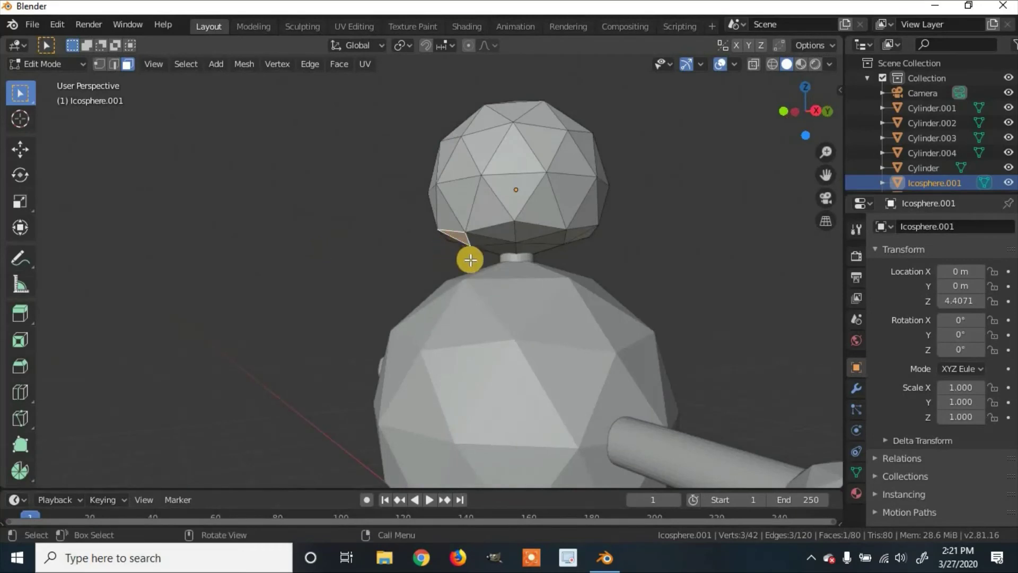
pyautogui.press('g')
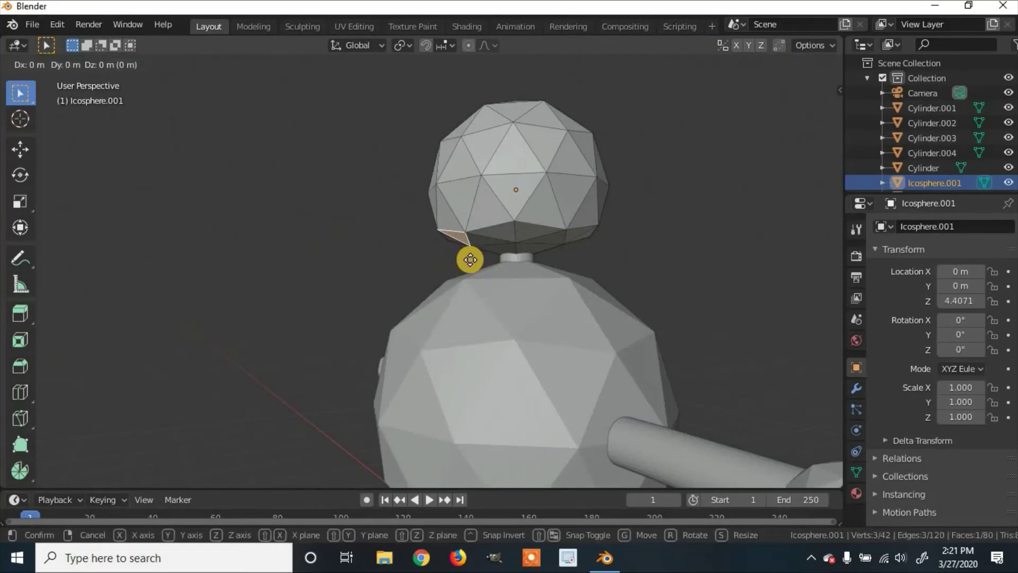
pyautogui.press('x')
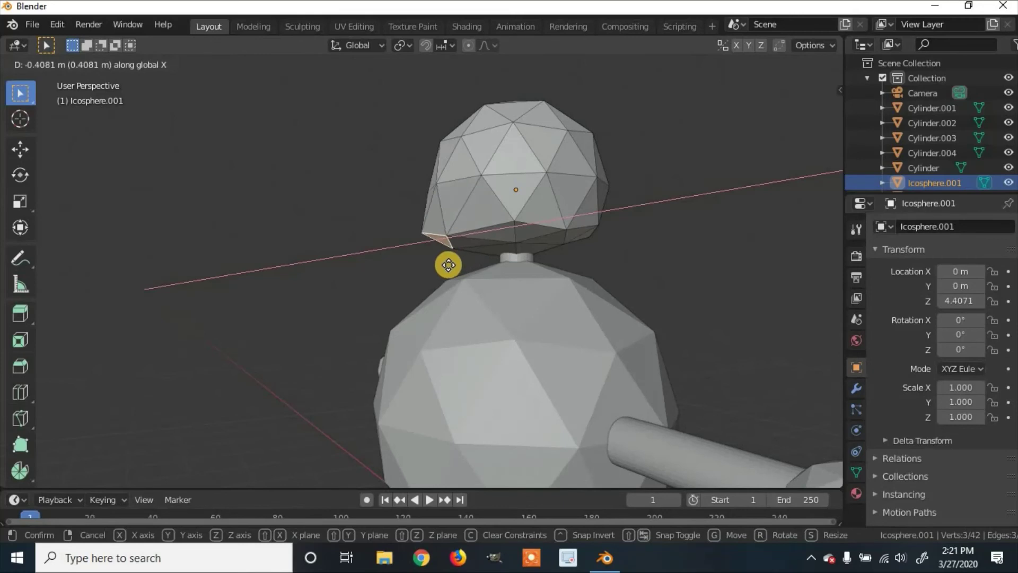
pyautogui.click(447, 266)
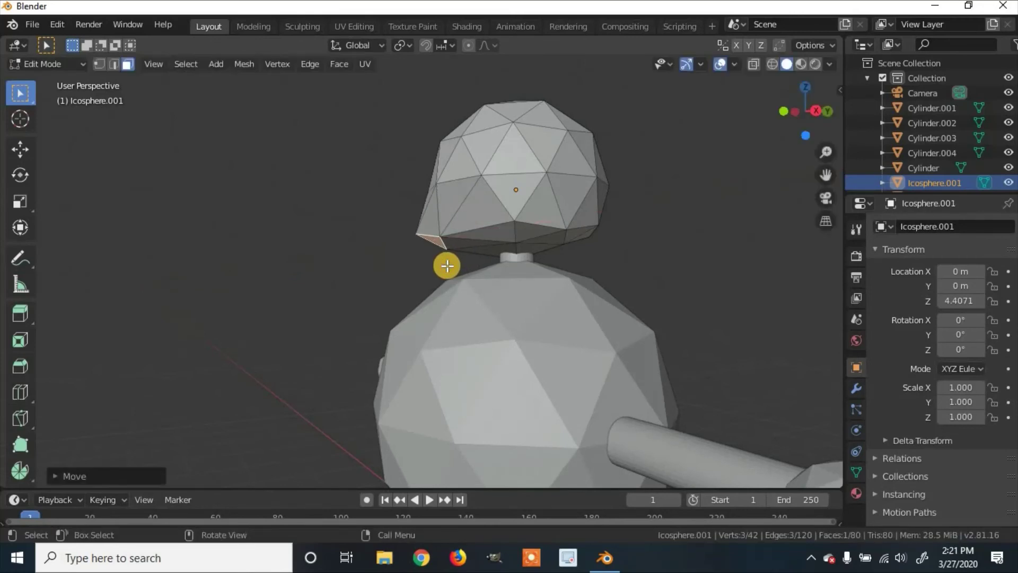
# Move the head's selected lower front face down along global Z, and about 0.15 m in the negative global Y direction.
pyautogui.press('g')
pyautogui.press('z')
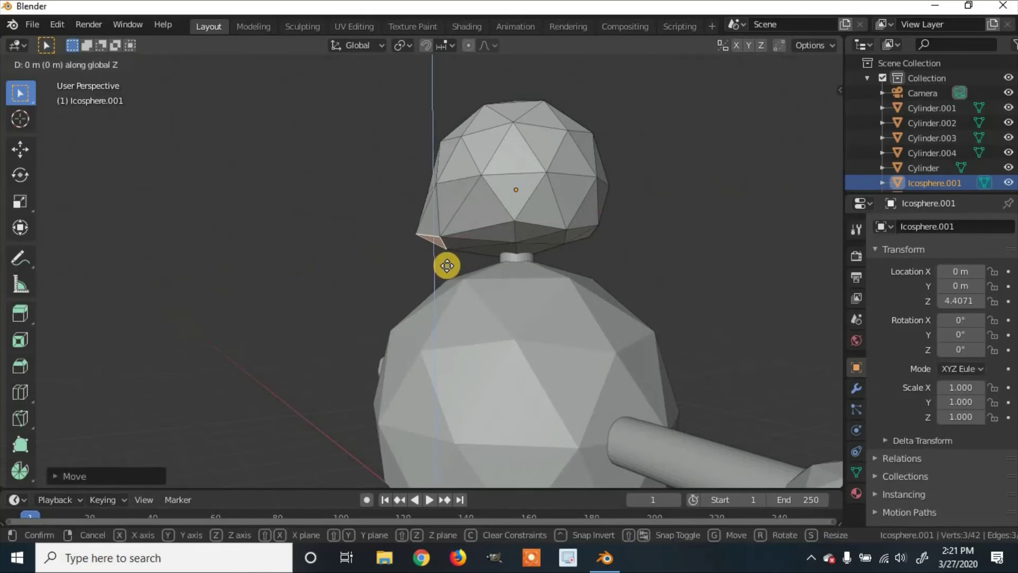
pyautogui.click(448, 280)
pyautogui.moveTo(530, 315); pyautogui.dragTo(336, 239, button='middle')
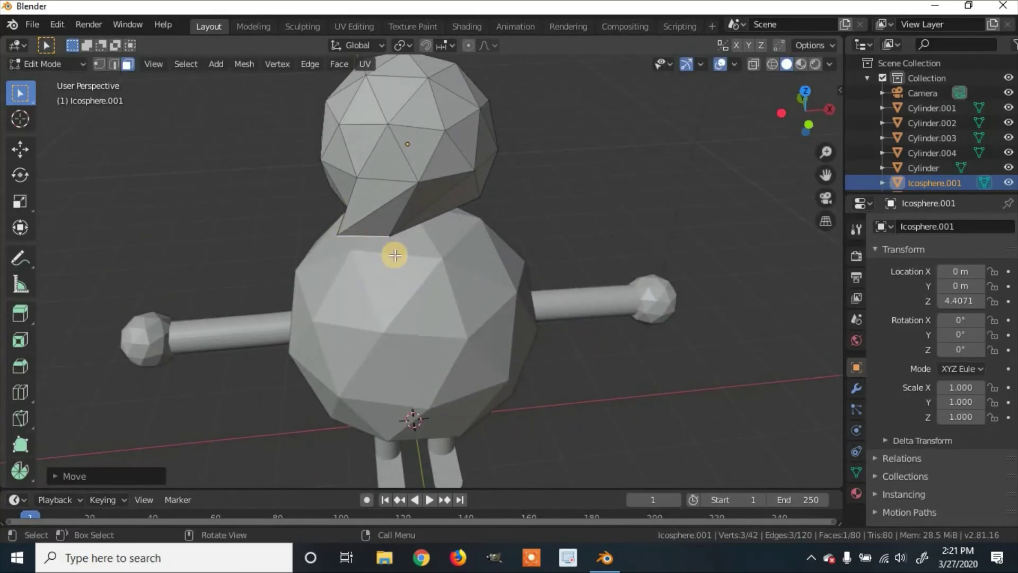
pyautogui.press('g')
pyautogui.press('y')
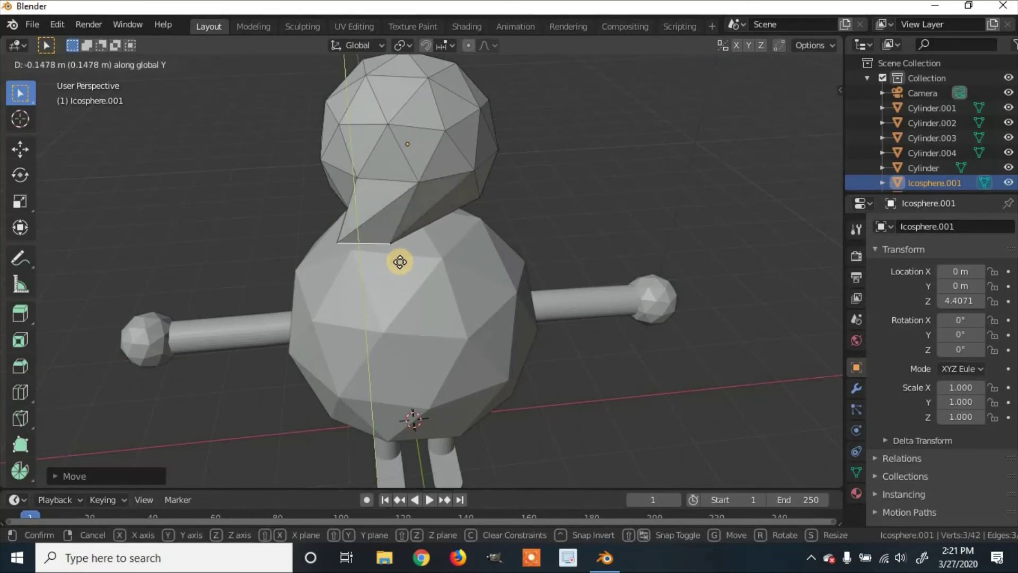
pyautogui.click(400, 262)
# Move the head's lower front face about 0.4 m along positive global X to centre it under the face.
pyautogui.press('x')
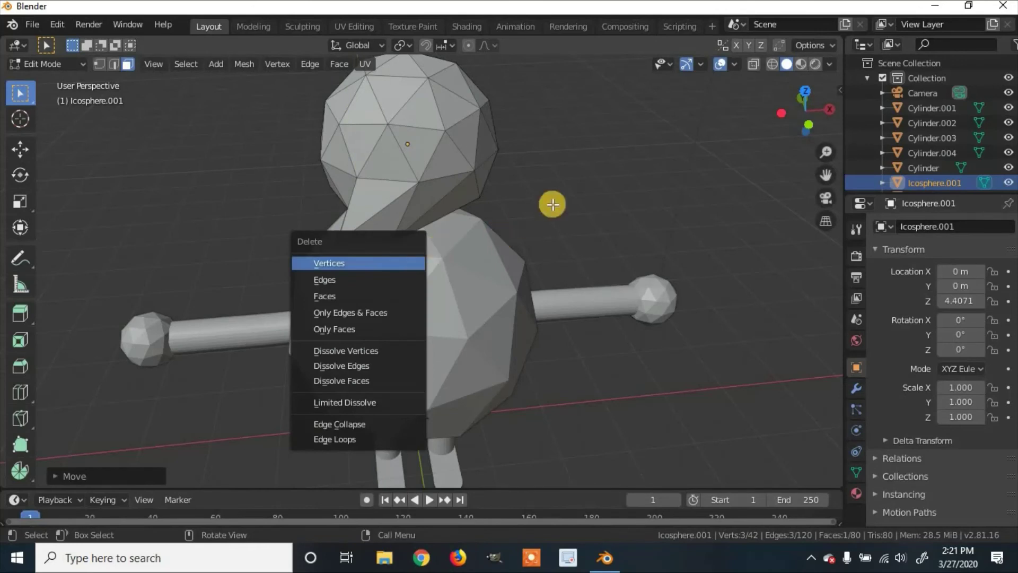
pyautogui.click(527, 221)
pyautogui.moveTo(421, 244); pyautogui.dragTo(352, 246, button='middle')
pyautogui.click(353, 245)
pyautogui.moveTo(415, 228); pyautogui.dragTo(386, 269, button='middle')
pyautogui.press('g')
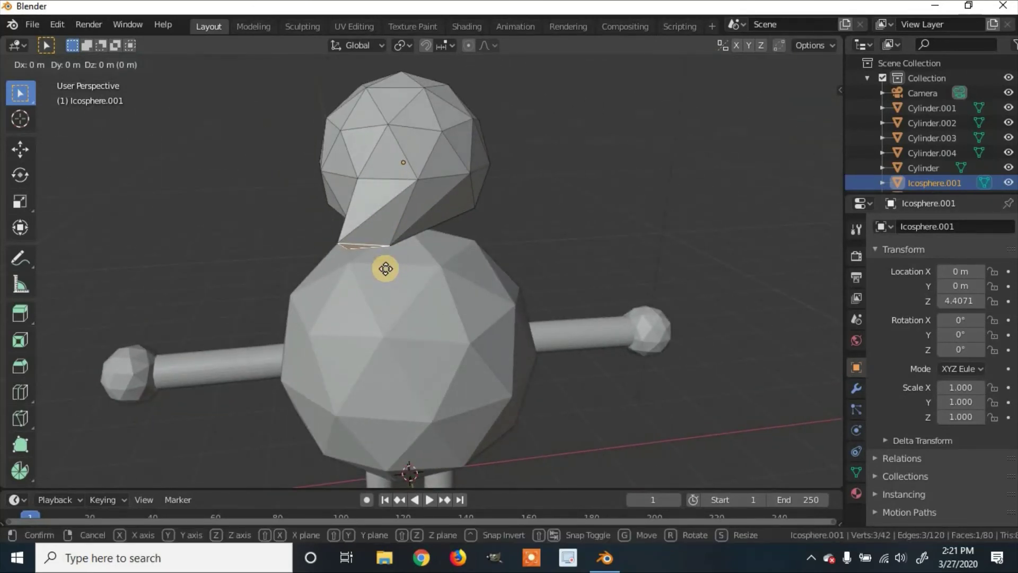
pyautogui.press('x')
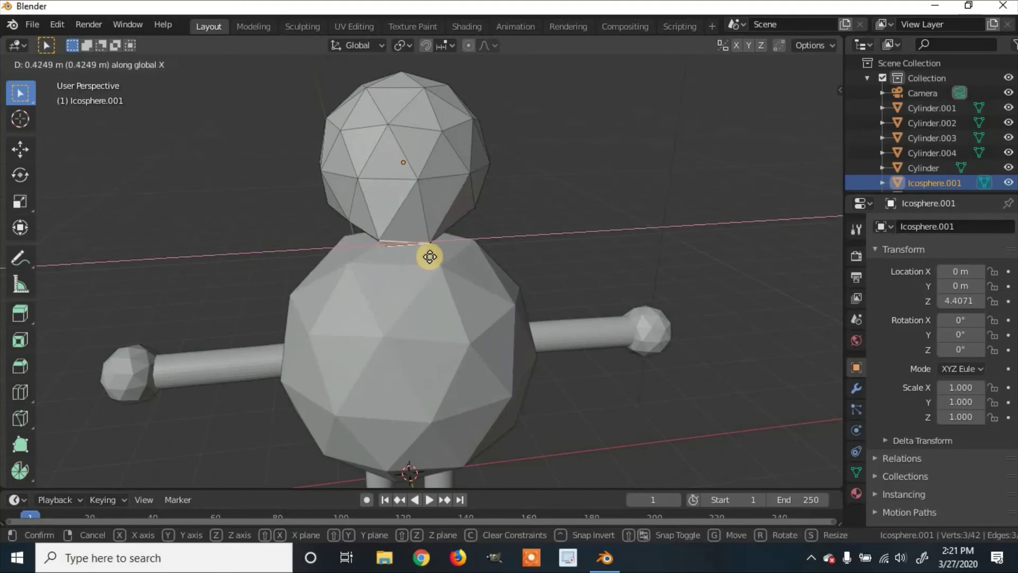
pyautogui.click(431, 256)
# Return to Object Mode and check the reshaped head from the side and the front.
pyautogui.moveTo(445, 257)
pyautogui.mouseDown(button='middle')
pyautogui.moveTo(555, 205)
pyautogui.moveTo(606, 220)
pyautogui.moveTo(409, 263)
pyautogui.moveTo(431, 232)
pyautogui.moveTo(518, 264)
pyautogui.moveTo(438, 225)
pyautogui.moveTo(519, 239)
pyautogui.moveTo(454, 268)
pyautogui.mouseUp(button='middle')
pyautogui.click(65, 63)
pyautogui.click(64, 80)
pyautogui.scroll(-2, 557, 247)
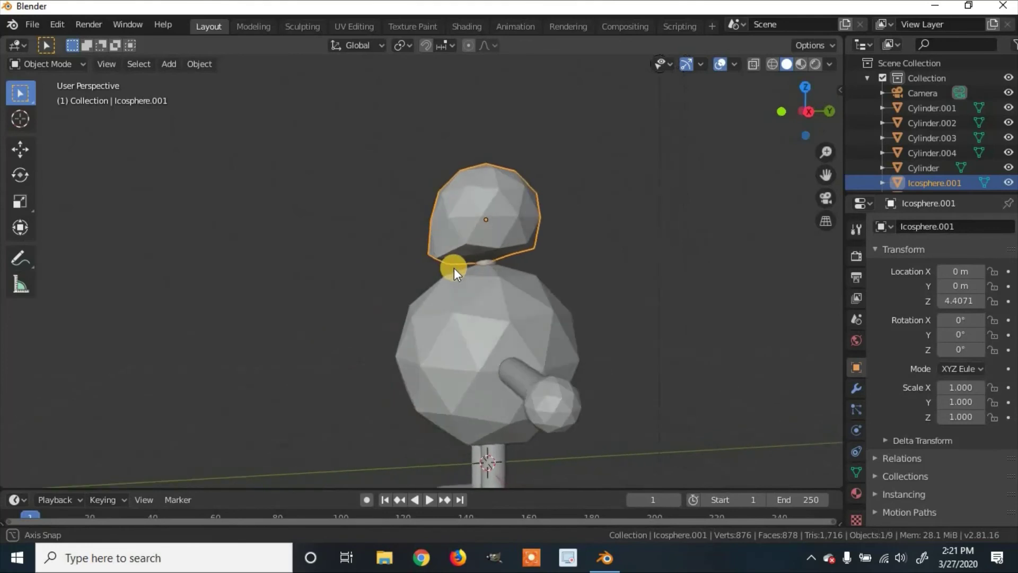
pyautogui.moveTo(584, 285); pyautogui.dragTo(540, 301, button='middle')
pyautogui.moveTo(454, 266); pyautogui.dragTo(457, 266, button='middle')
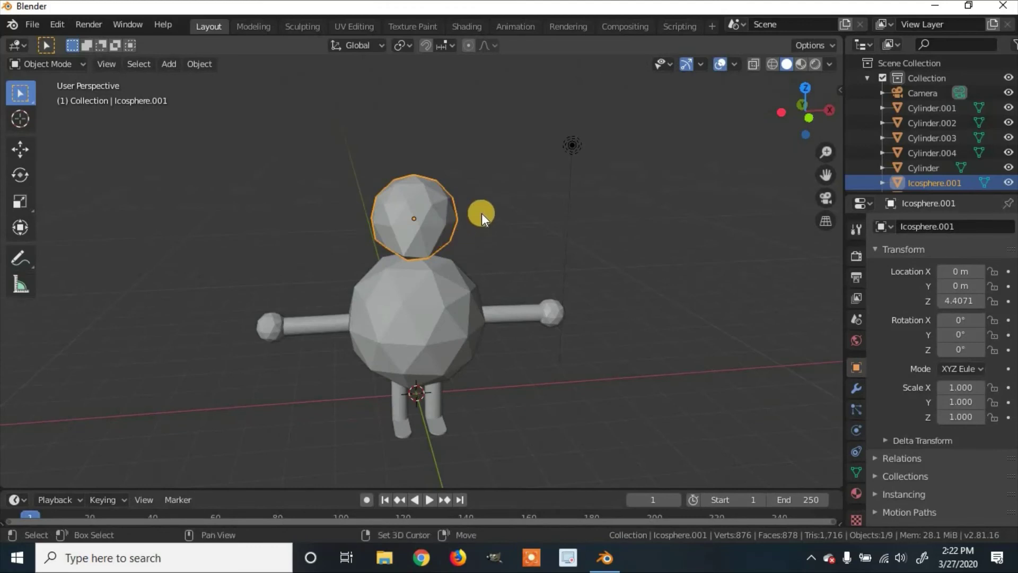
# Add a cylinder mesh and raise it along global Z to about 6.38 m so it sits above the head.
pyautogui.hotkey('shift', 'a')
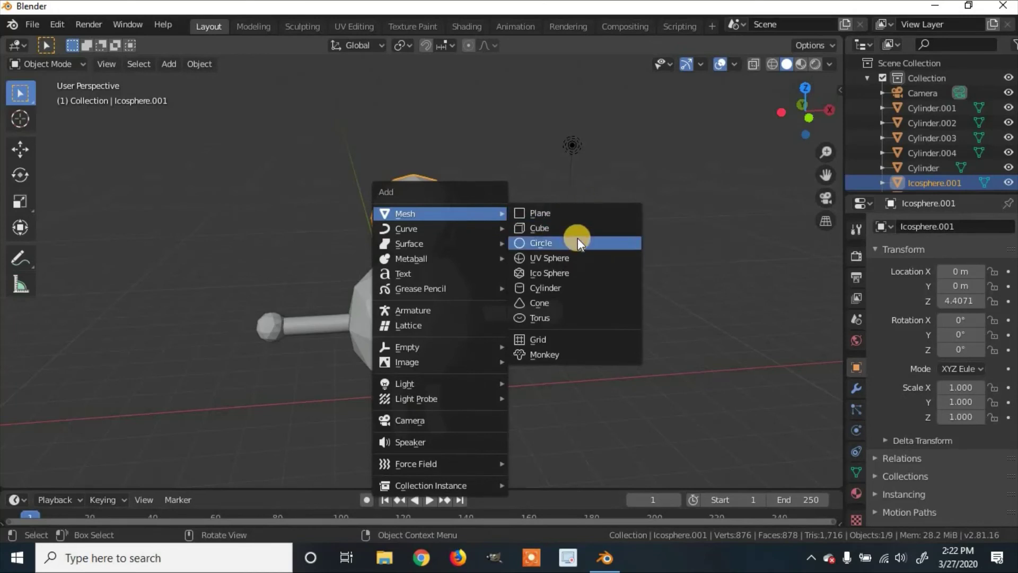
pyautogui.click(571, 286)
pyautogui.press('g')
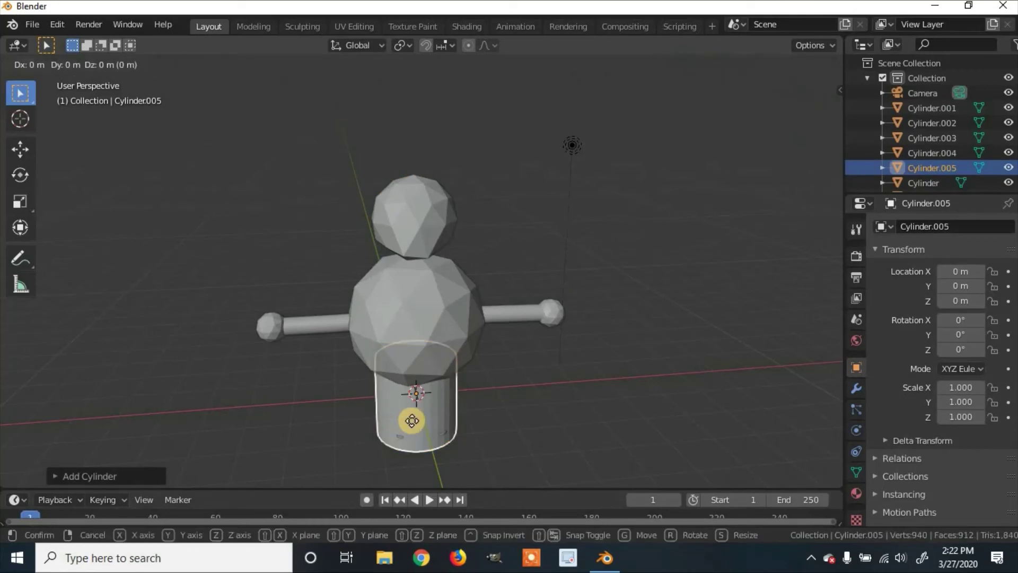
pyautogui.press('z')
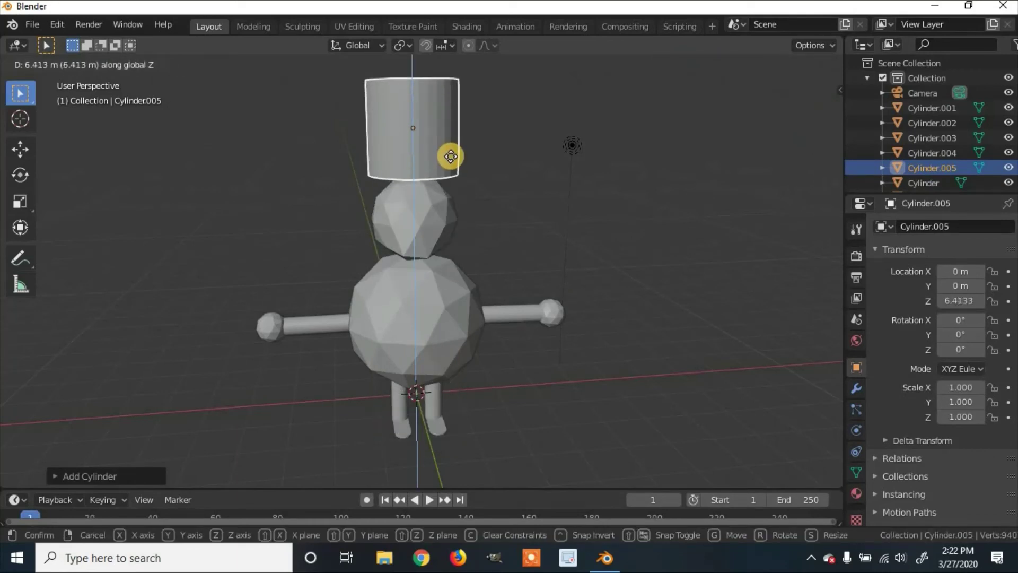
pyautogui.click(451, 156)
# In Edit Mode, lower the new cylinder's top face about 0.9 m along global Z to shorten it.
pyautogui.moveTo(468, 154); pyautogui.dragTo(433, 194, button='middle')
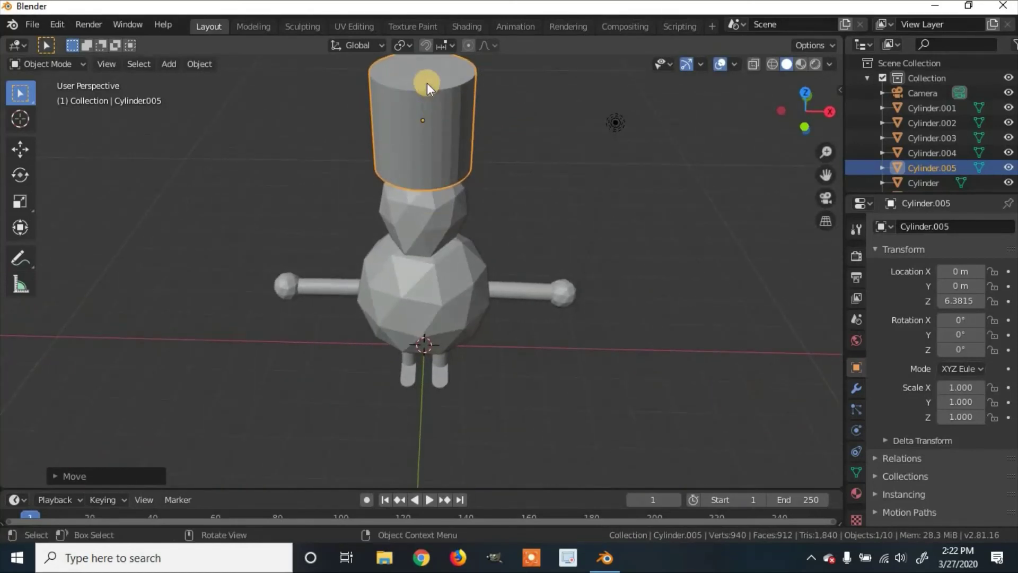
pyautogui.click(63, 65)
pyautogui.click(53, 98)
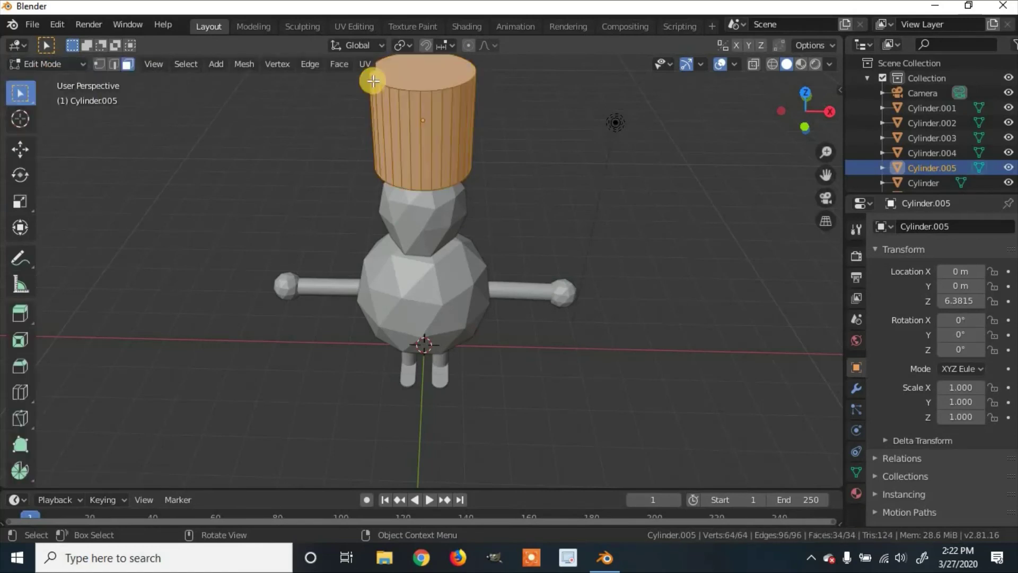
pyautogui.click(441, 69)
pyautogui.moveTo(523, 145); pyautogui.dragTo(514, 115, button='middle')
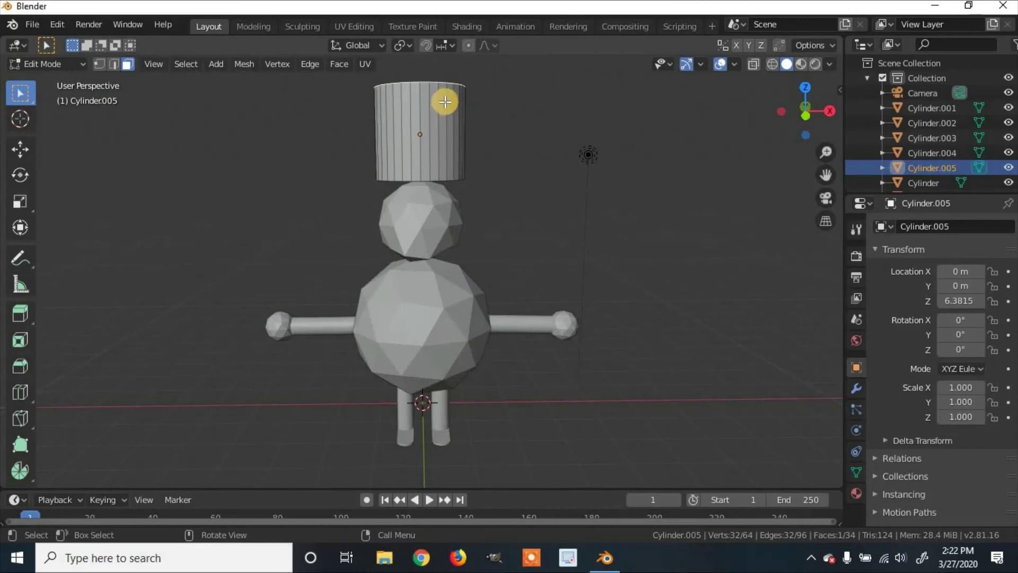
pyautogui.press('g')
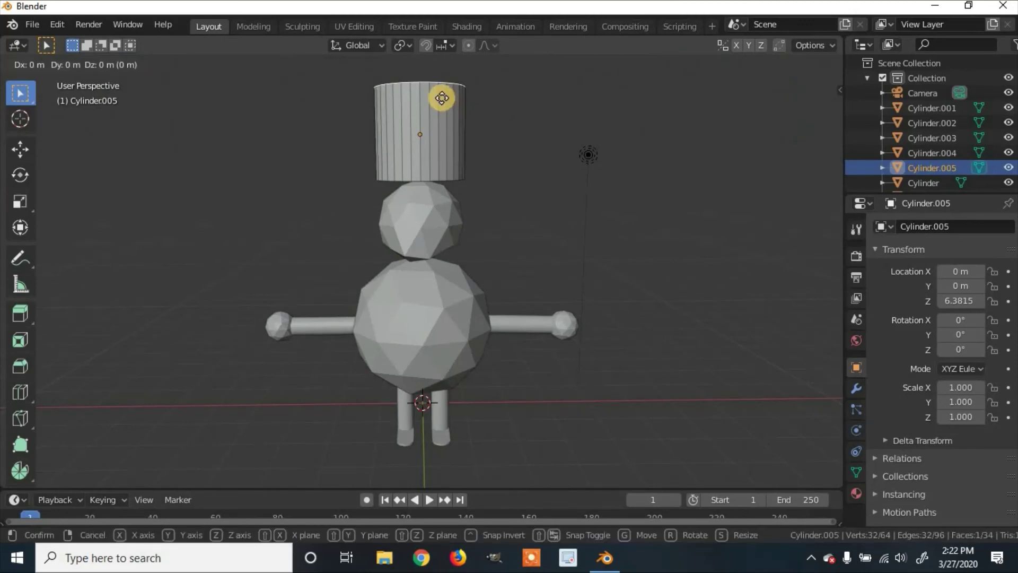
pyautogui.press('z')
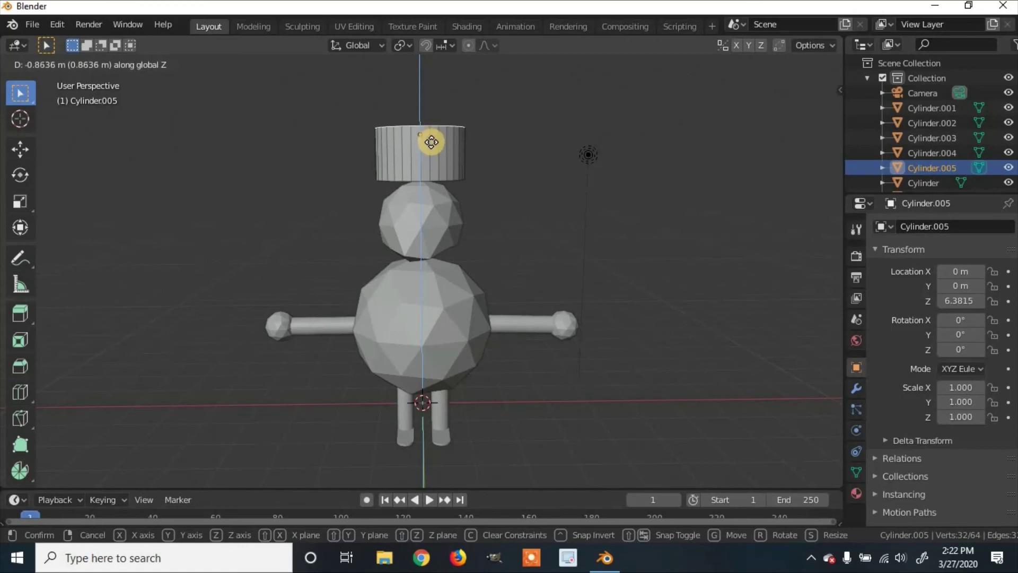
pyautogui.click(432, 146)
pyautogui.moveTo(448, 148); pyautogui.dragTo(594, 164, button='middle')
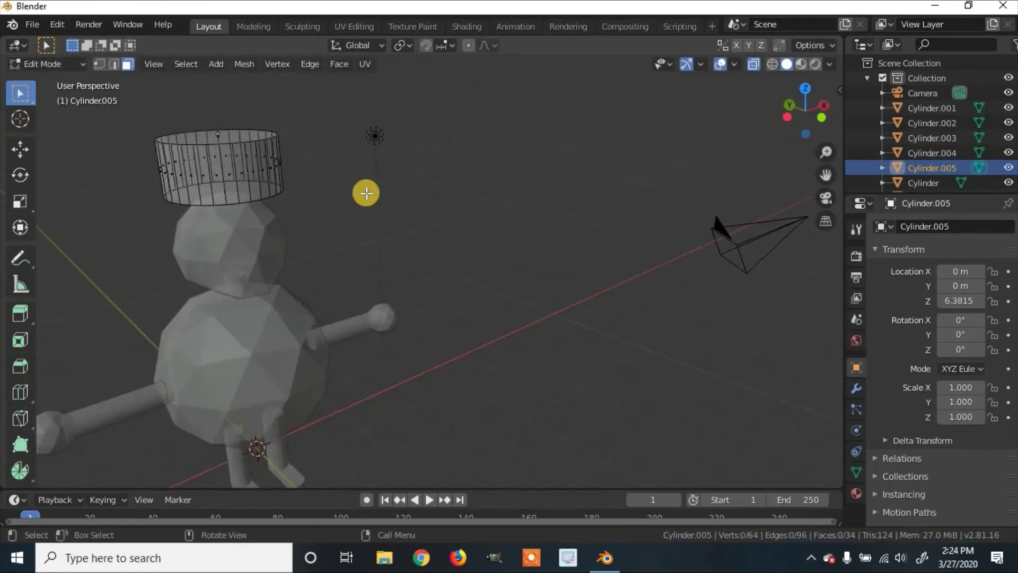
pyautogui.moveTo(366, 193)
pyautogui.mouseDown(button='middle')
pyautogui.moveTo(284, 197)
pyautogui.moveTo(234, 175)
pyautogui.moveTo(337, 193)
pyautogui.moveTo(380, 180)
pyautogui.mouseUp(button='middle')
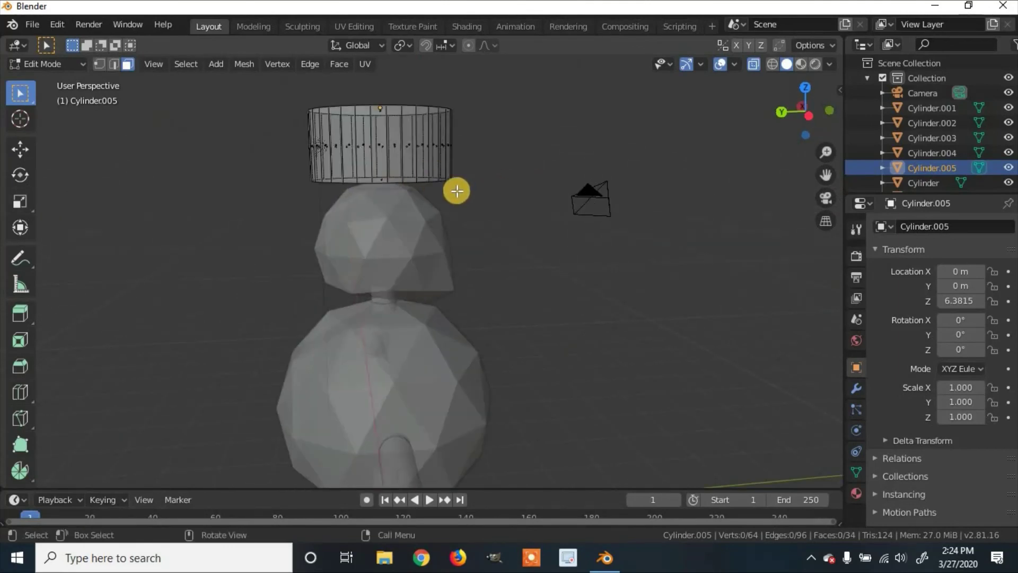
pyautogui.moveTo(472, 187); pyautogui.dragTo(365, 202, button='middle')
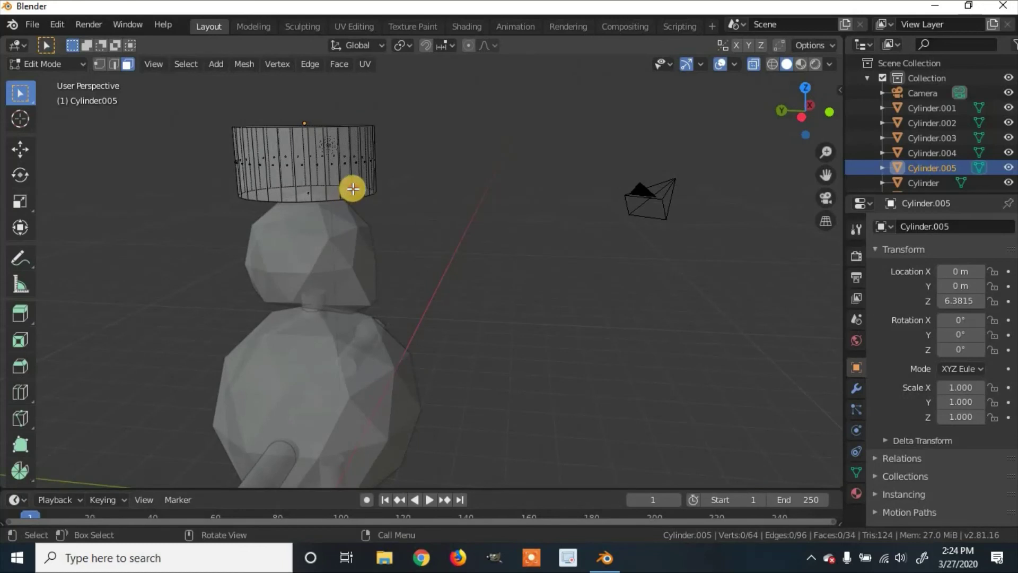
pyautogui.click(352, 189)
pyautogui.moveTo(409, 175); pyautogui.dragTo(339, 175, button='middle')
pyautogui.click(68, 66)
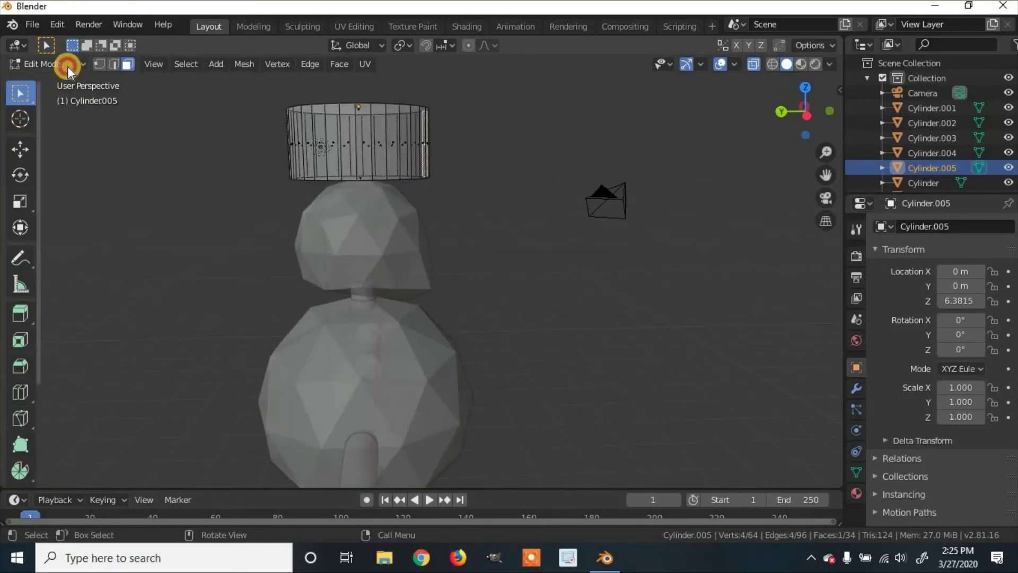
pyautogui.click(44, 81)
pyautogui.click(53, 62)
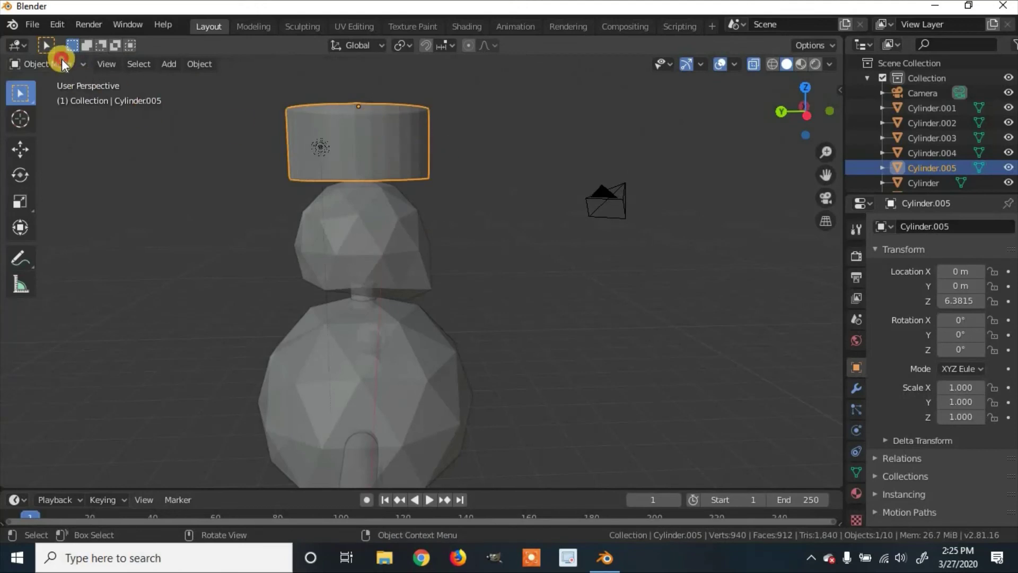
pyautogui.click(50, 90)
pyautogui.click(477, 165)
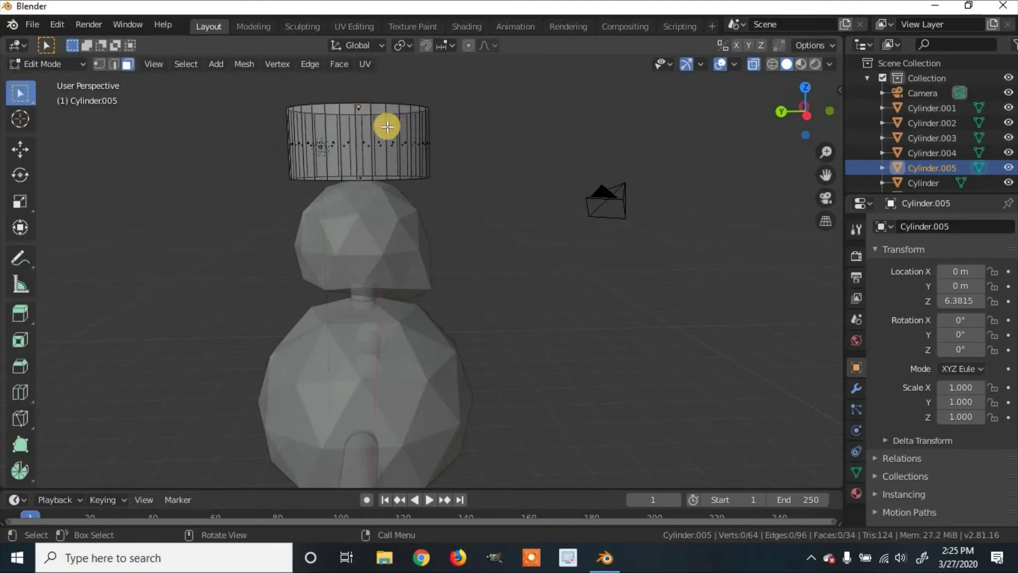
# Add a horizontal loop cut around the hat cylinder and slide it toward the bottom edge by a factor of about 0.773.
pyautogui.moveTo(390, 117); pyautogui.dragTo(372, 132, button='middle')
pyautogui.click(403, 196)
pyautogui.moveTo(441, 172); pyautogui.dragTo(447, 165, button='middle')
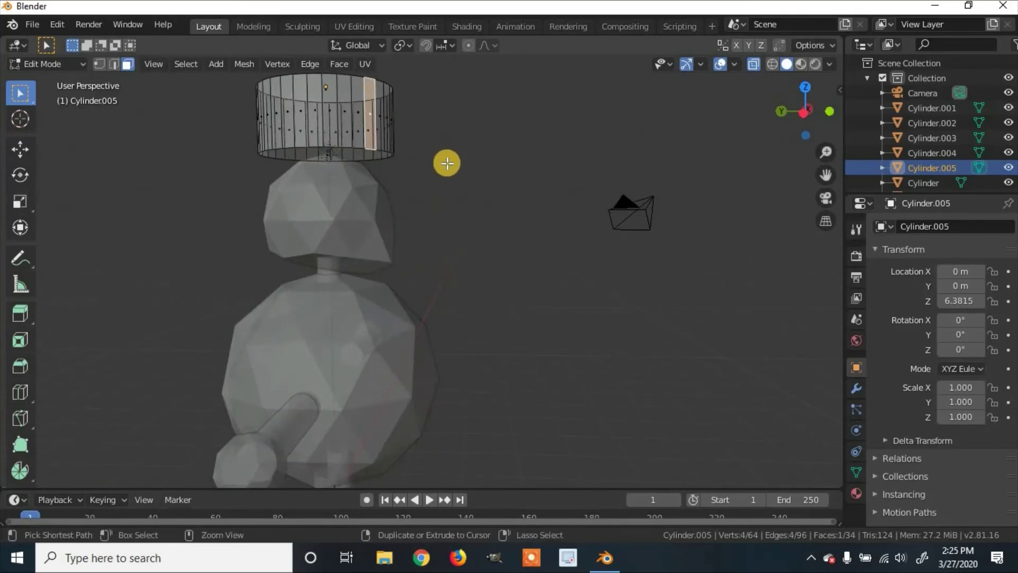
pyautogui.hotkey('ctrl', 'r')
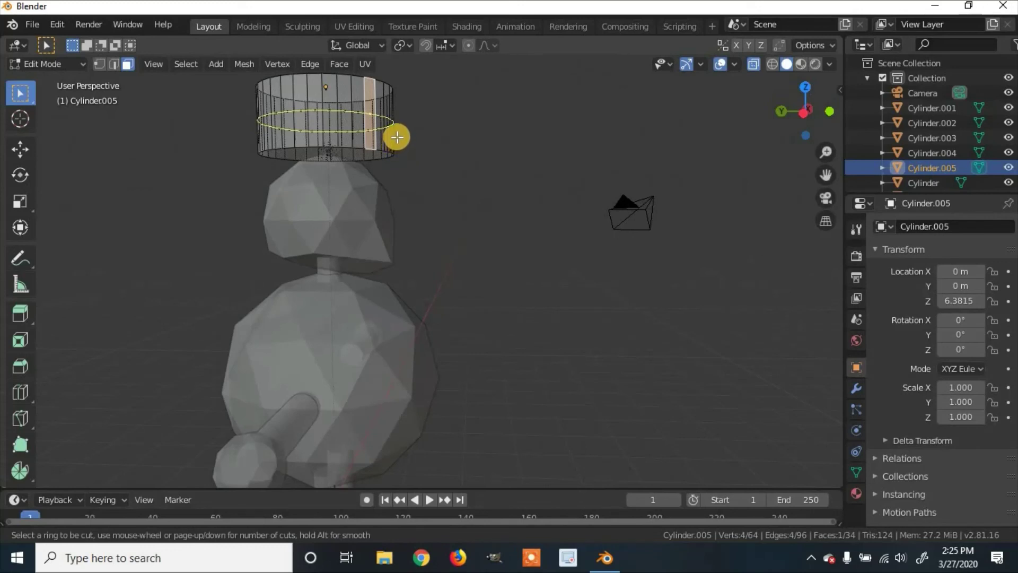
pyautogui.click(398, 137)
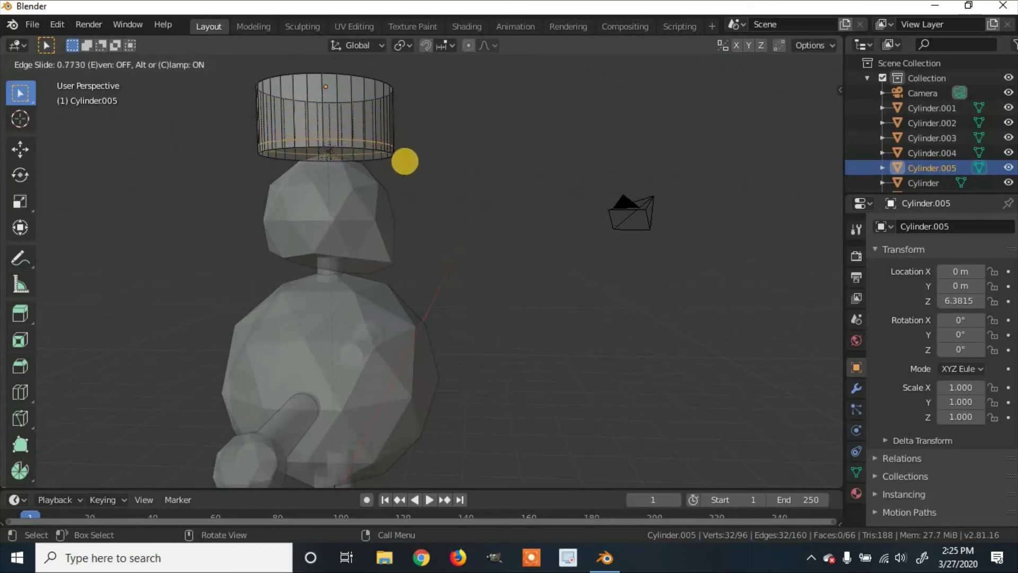
pyautogui.click(405, 161)
# Try to box-select the front section of the hat cylinder from above in edge select mode.
pyautogui.moveTo(404, 159); pyautogui.dragTo(408, 245, button='middle')
pyautogui.click(359, 164)
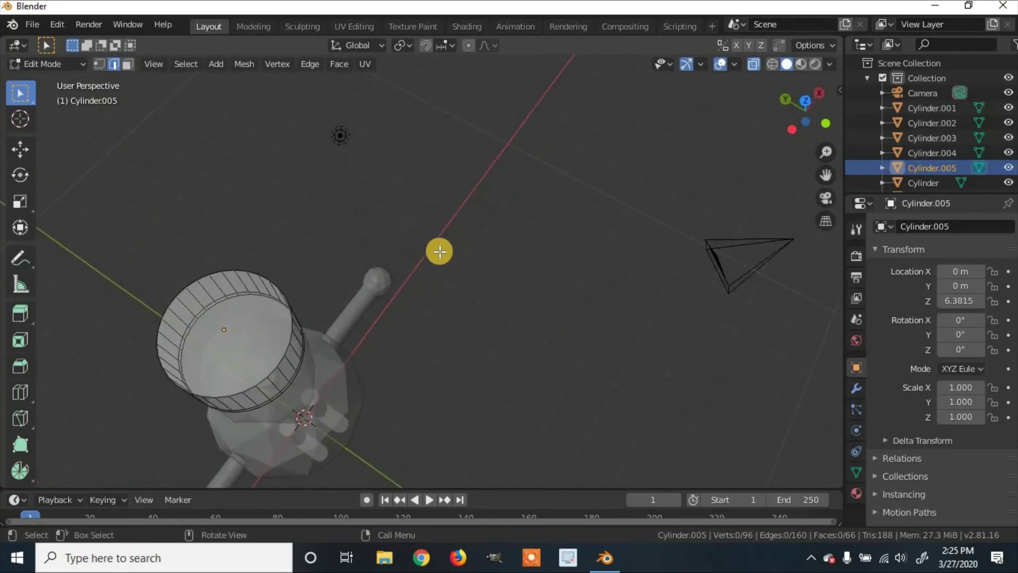
pyautogui.moveTo(371, 377); pyautogui.dragTo(534, 361, button='middle')
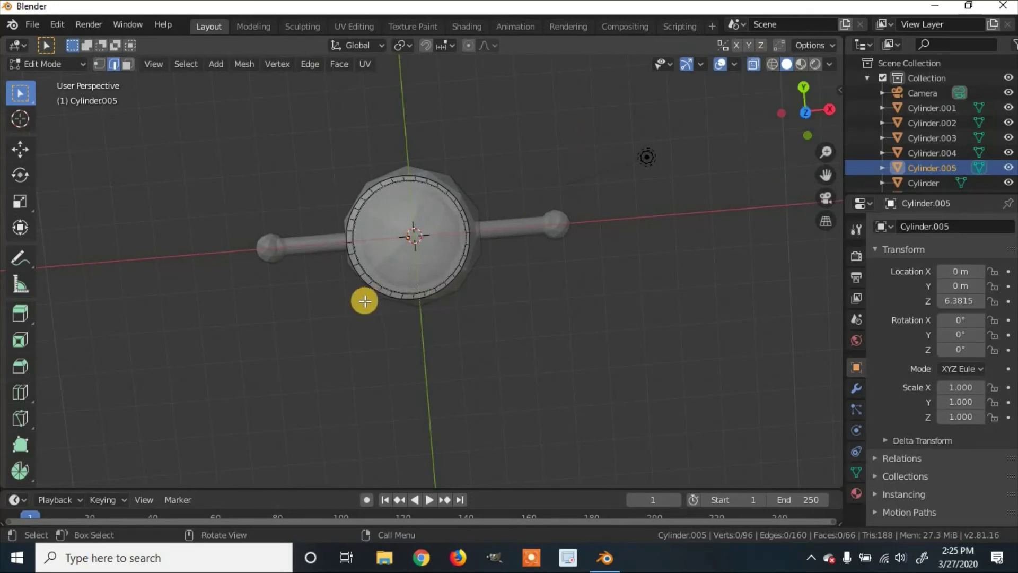
pyautogui.press('b')
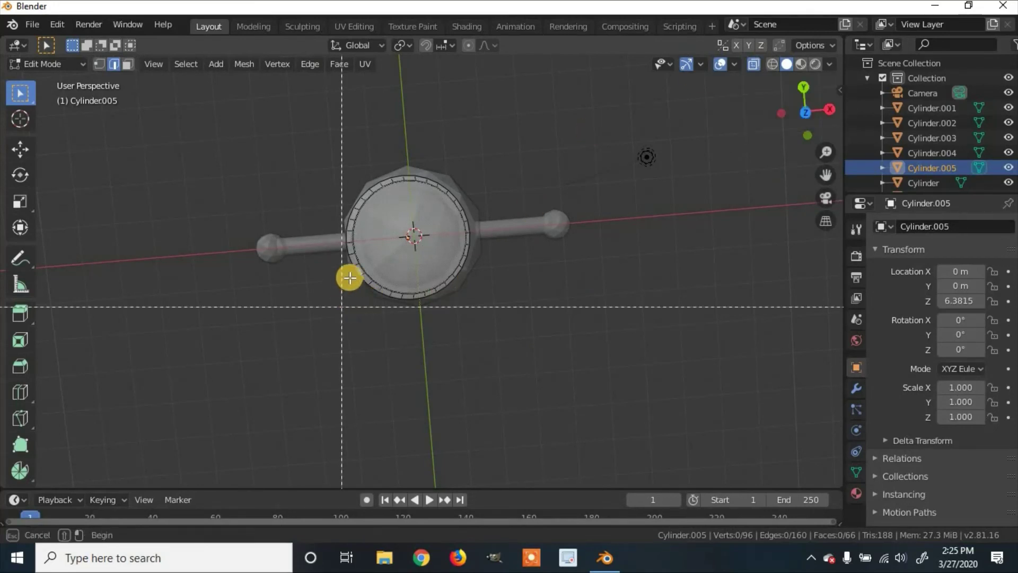
pyautogui.moveTo(353, 276); pyautogui.dragTo(503, 320)
pyautogui.moveTo(500, 294); pyautogui.dragTo(482, 186, button='middle')
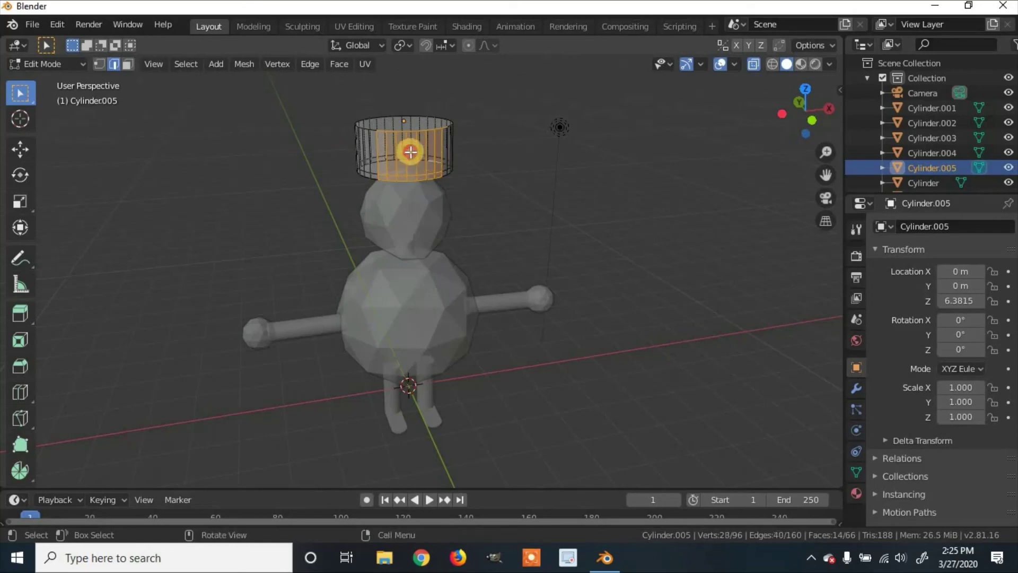
pyautogui.click(552, 166)
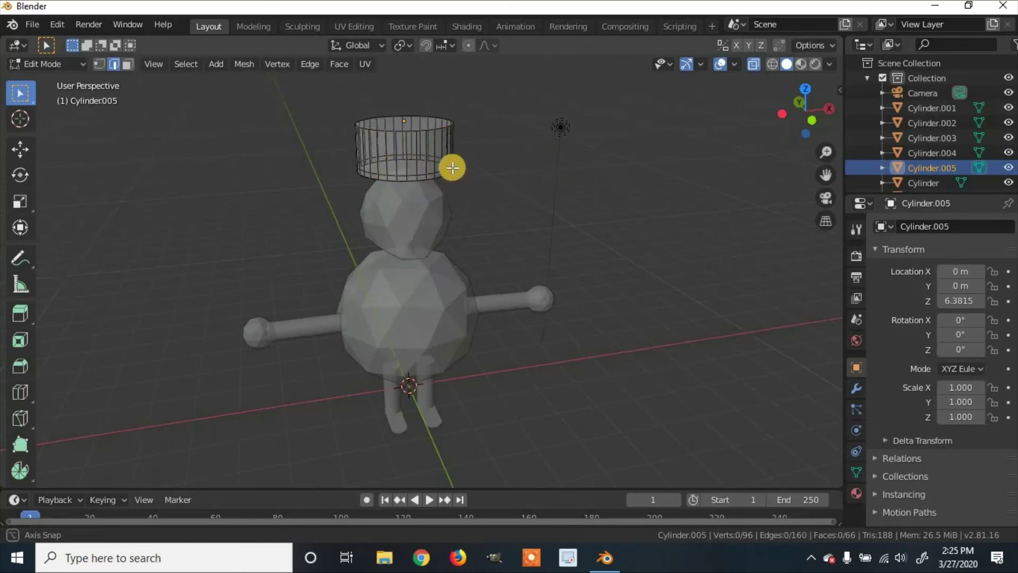
# In face select mode, select six adjacent faces of the narrow bottom band at the front of the hat cylinder.
pyautogui.scroll(3, 439, 174)
pyautogui.moveTo(437, 183); pyautogui.dragTo(441, 146, button='middle')
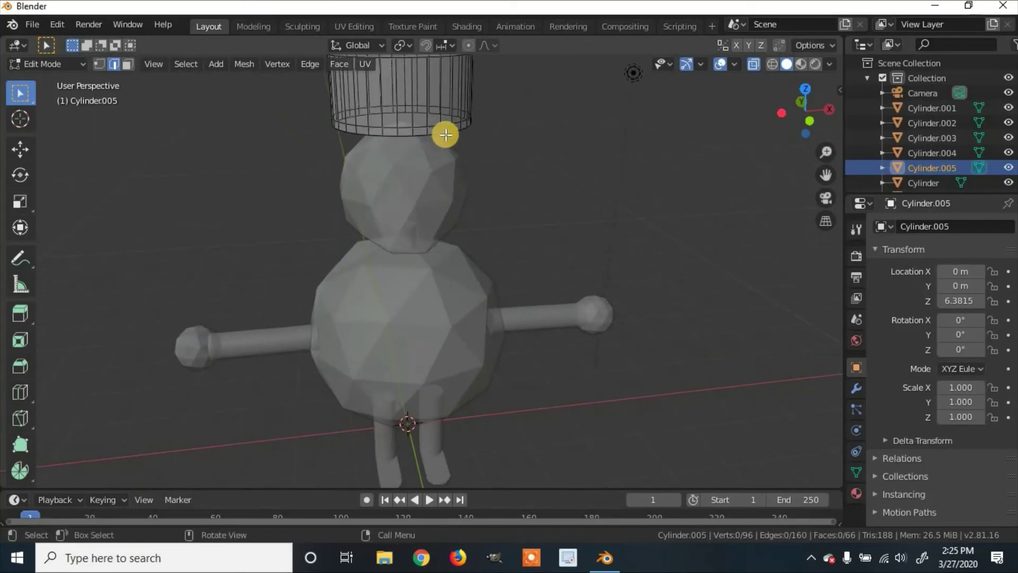
pyautogui.click(436, 130)
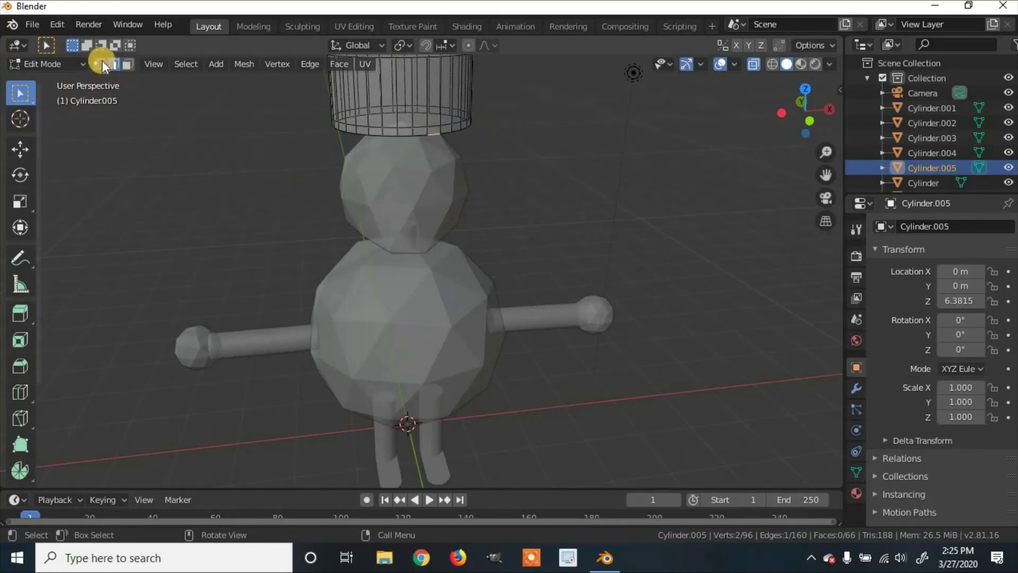
pyautogui.click(125, 63)
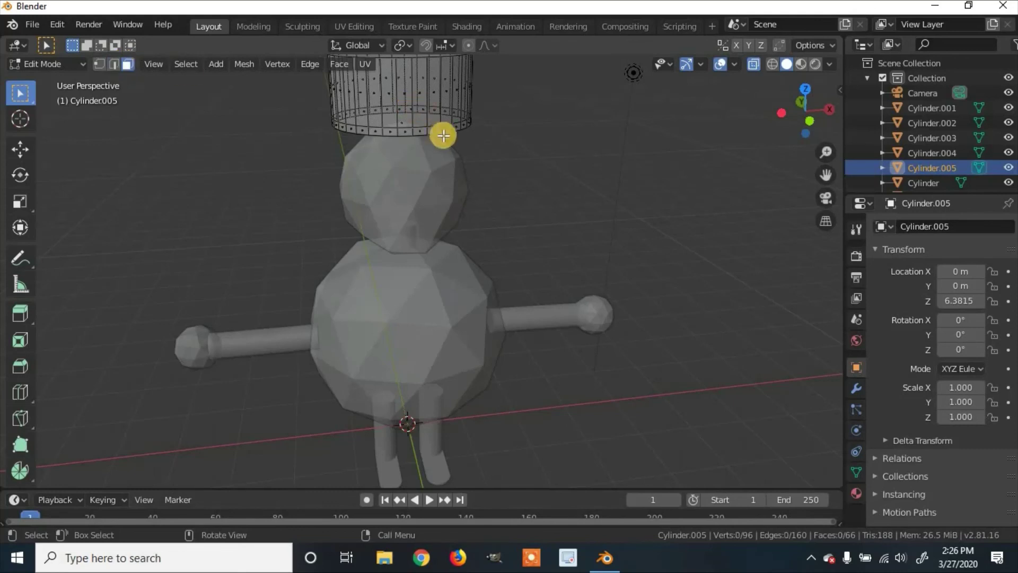
pyautogui.moveTo(440, 128); pyautogui.dragTo(419, 127, button='middle')
pyautogui.click(419, 127)
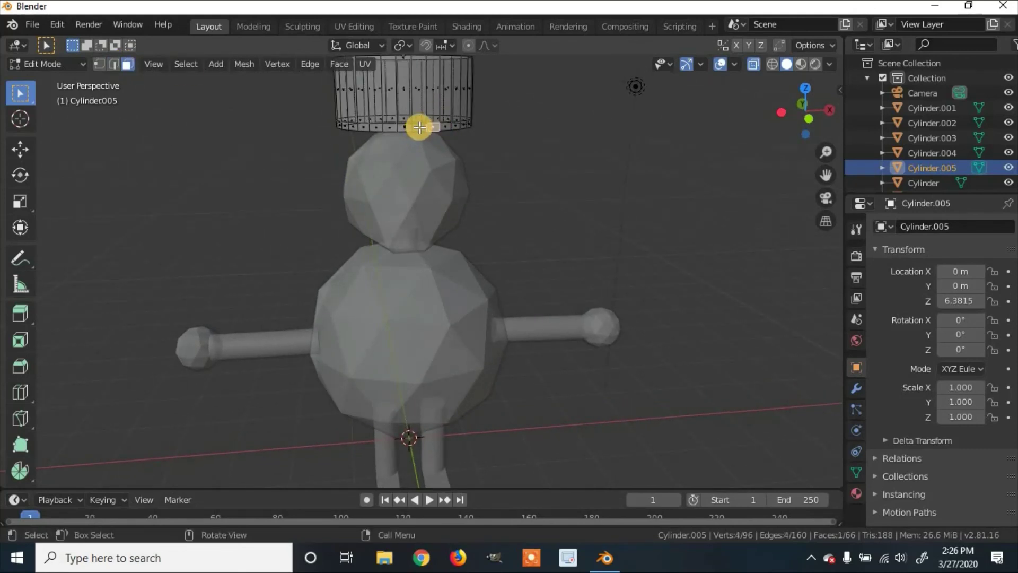
pyautogui.keyDown('shift'); pyautogui.click(419, 127); pyautogui.keyUp('shift')
pyautogui.keyDown('shift'); pyautogui.click(403, 128); pyautogui.keyUp('shift')
pyautogui.keyDown('shift'); pyautogui.click(374, 127); pyautogui.keyUp('shift')
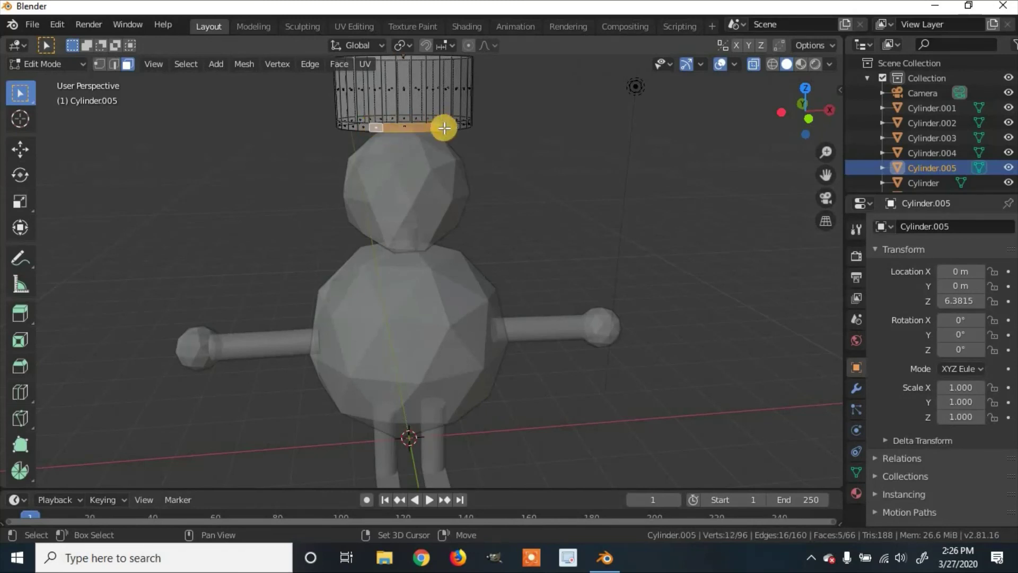
pyautogui.keyDown('shift'); pyautogui.click(454, 126); pyautogui.keyUp('shift')
# Extrude the selected front faces about 0.83 m outward along negative global Y to form the hat's brim.
pyautogui.moveTo(455, 130); pyautogui.dragTo(367, 252, button='middle')
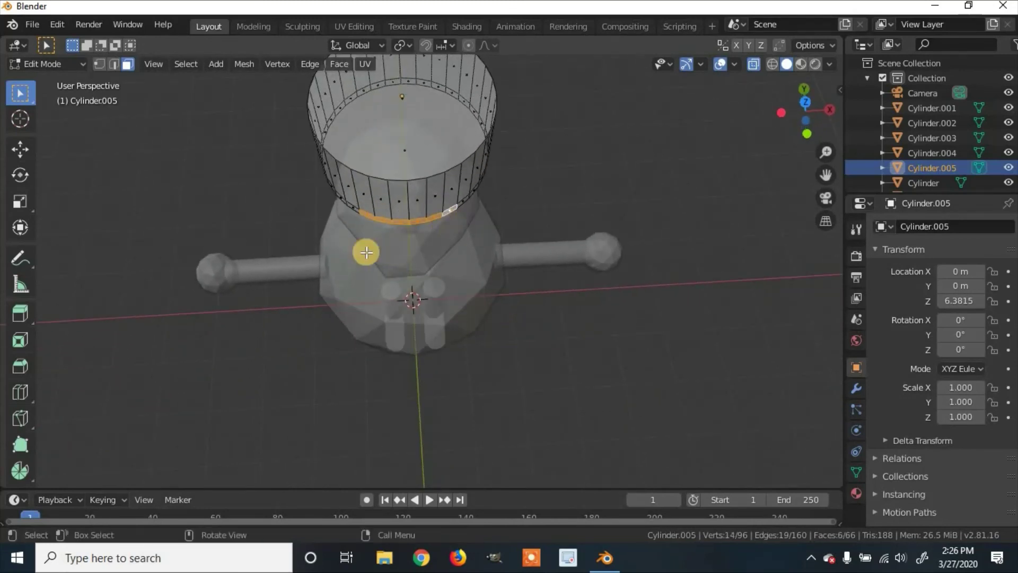
pyautogui.press('e')
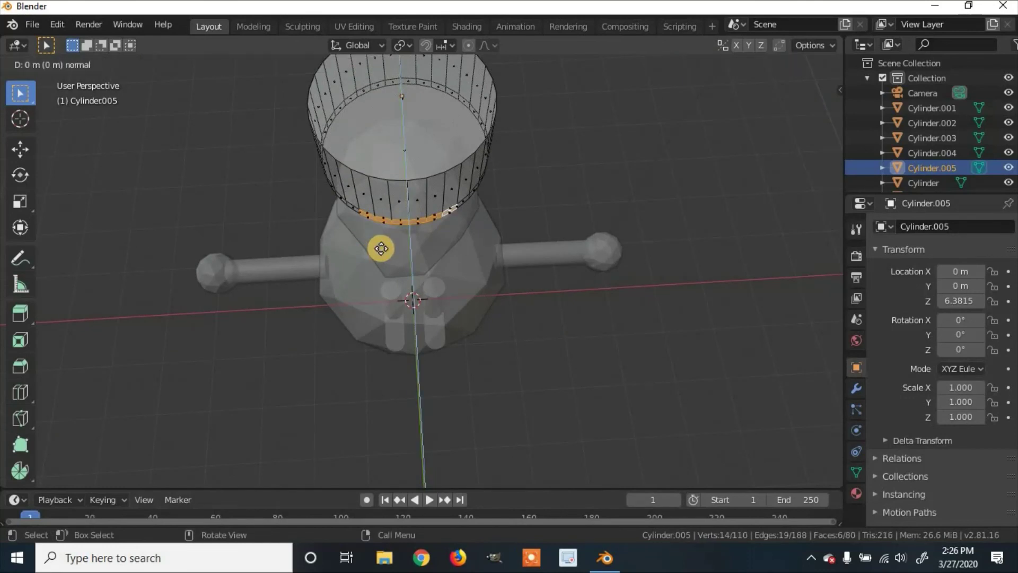
pyautogui.press('y')
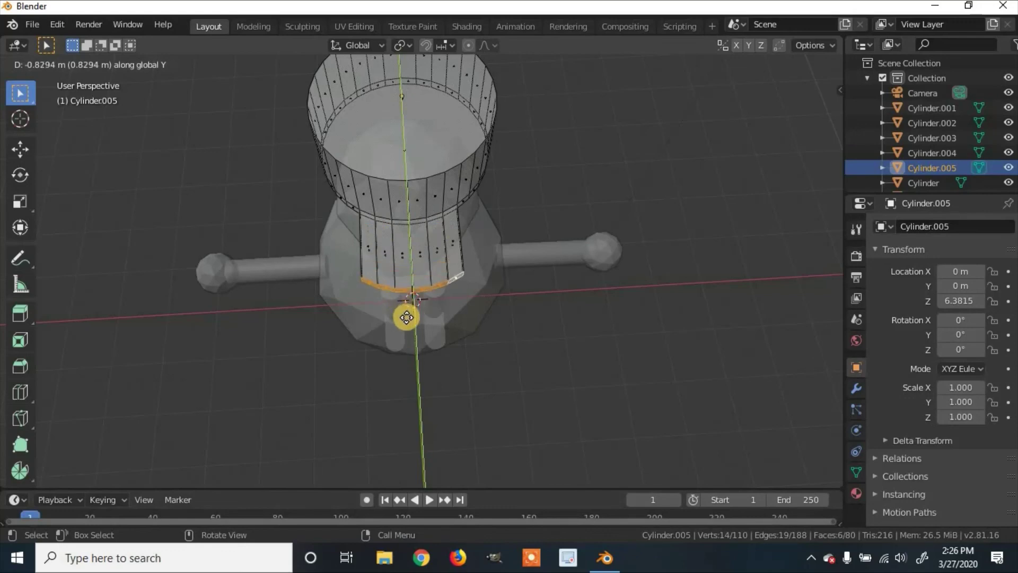
pyautogui.click(406, 319)
pyautogui.moveTo(416, 323); pyautogui.dragTo(9, 86, button='middle')
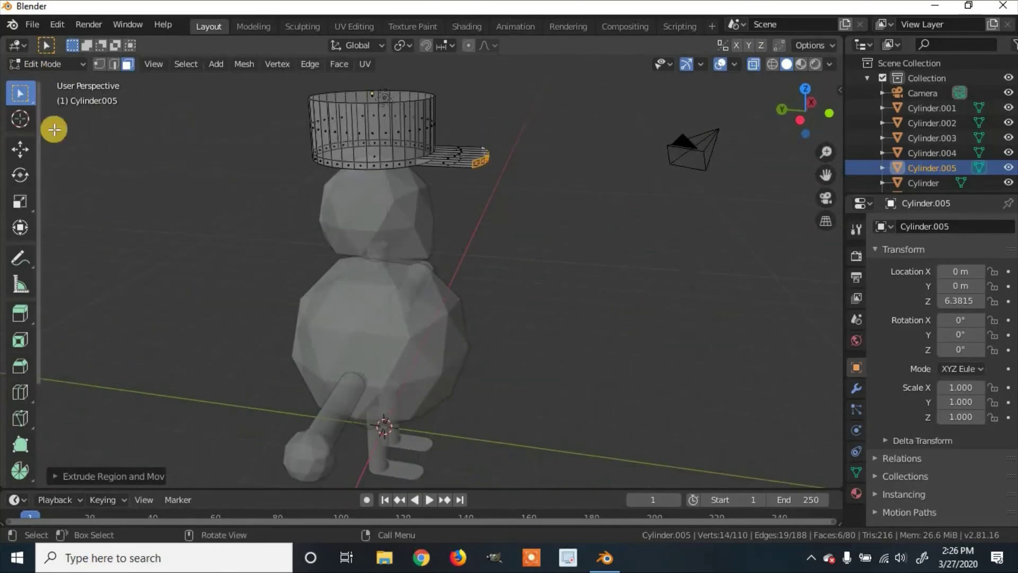
# Turn off X-ray and lower the hat's top face about 0.22 m along global Z to make the crown shorter.
pyautogui.click(756, 64)
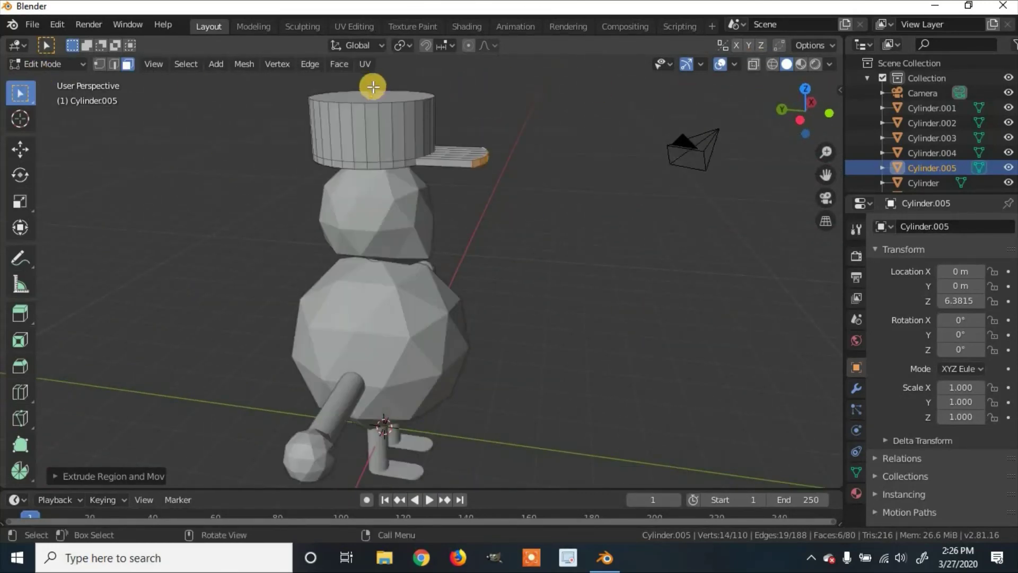
pyautogui.moveTo(381, 98); pyautogui.dragTo(415, 74, button='middle')
pyautogui.click(348, 97)
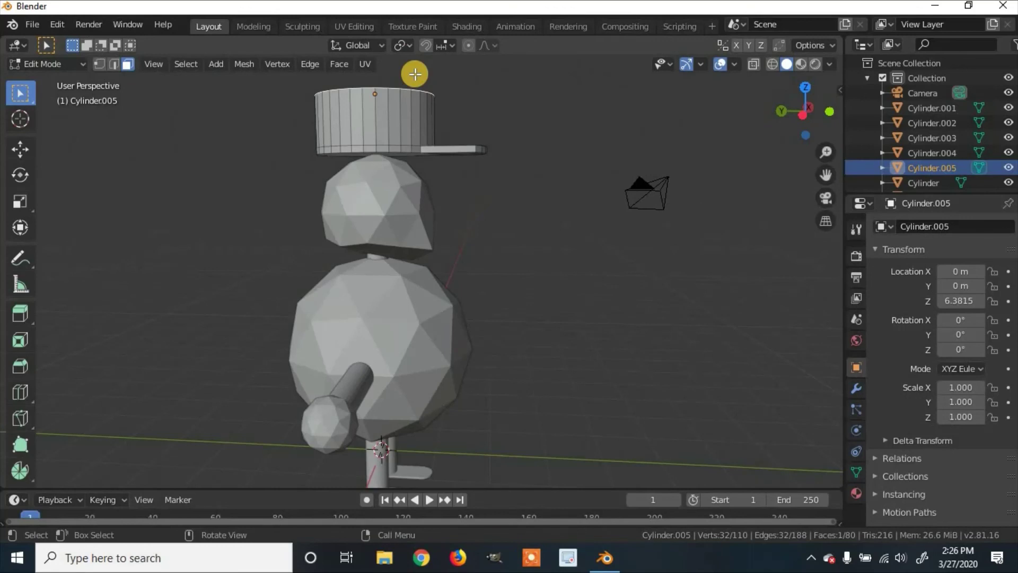
pyautogui.press('g')
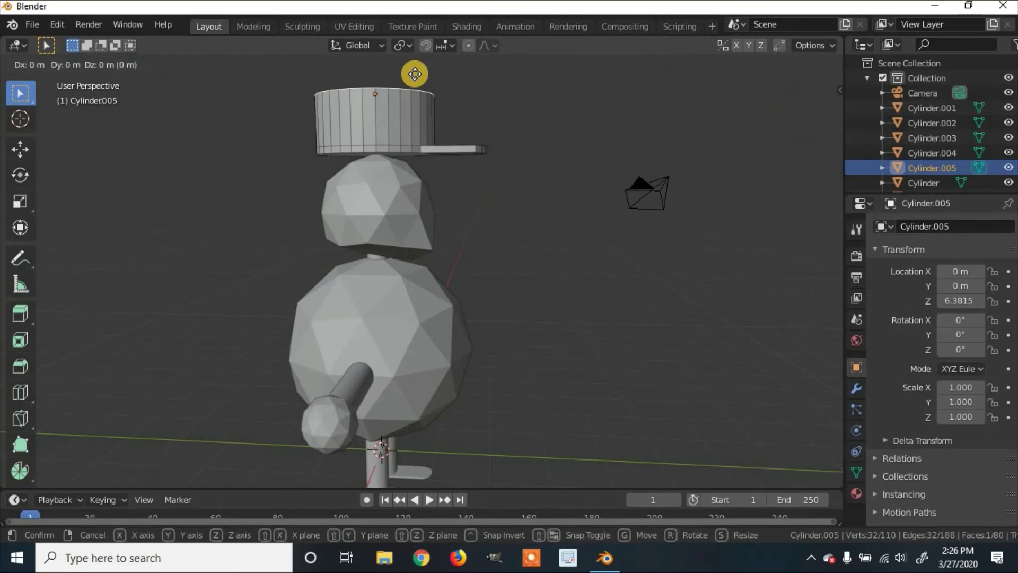
pyautogui.press('z')
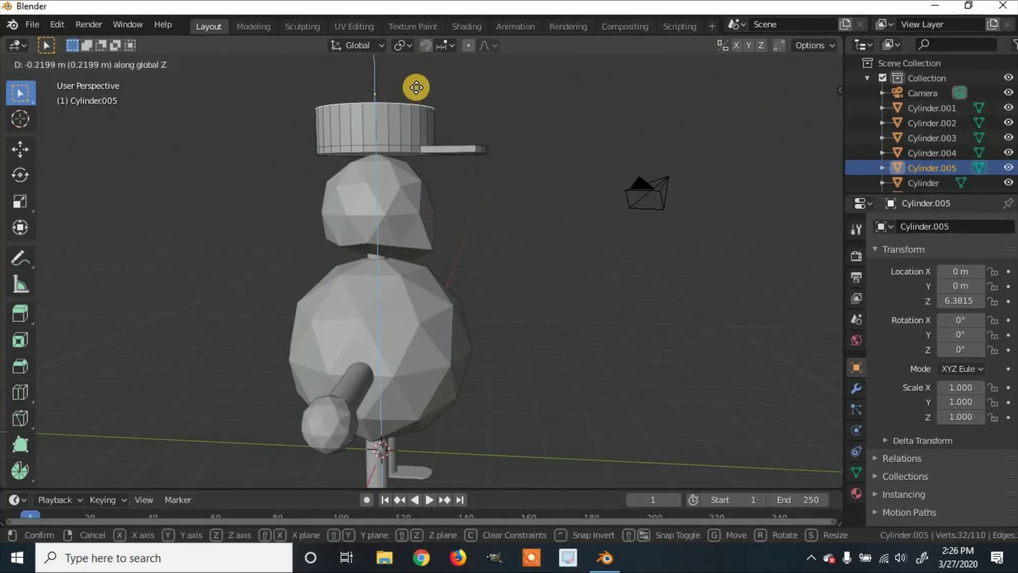
pyautogui.click(416, 89)
# Return to Object Mode and lower the whole hat along global Z to about 5.95 m so it sits on the head.
pyautogui.moveTo(473, 133); pyautogui.dragTo(95, 102, button='middle')
pyautogui.click(47, 61)
pyautogui.click(52, 74)
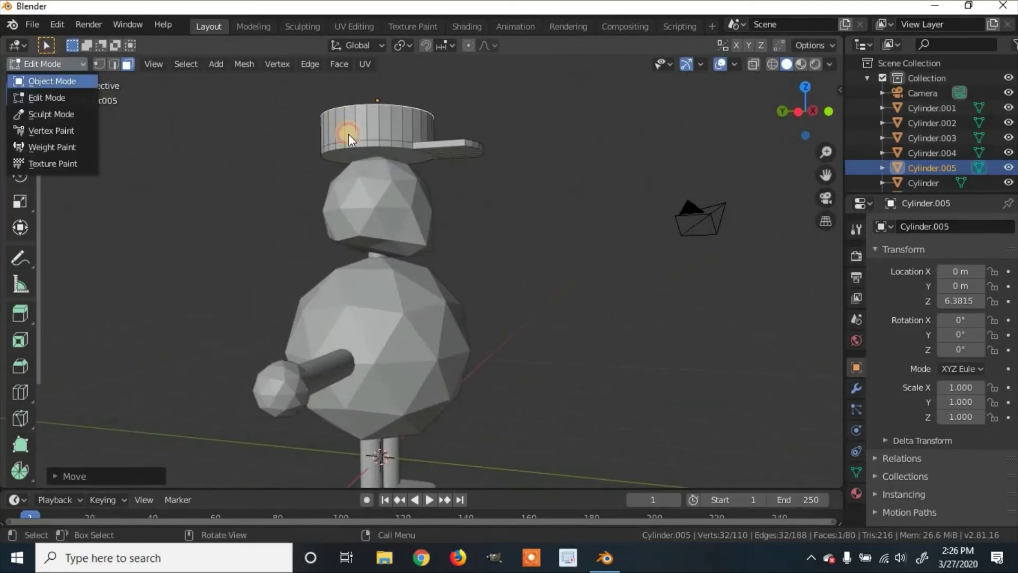
pyautogui.moveTo(421, 126); pyautogui.dragTo(428, 126, button='middle')
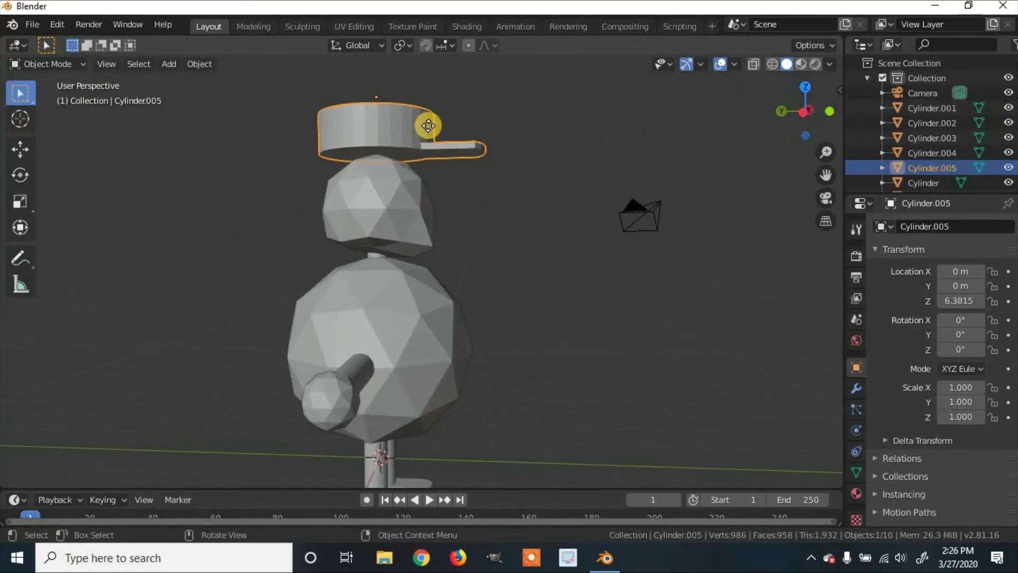
pyautogui.press('g')
pyautogui.press('z')
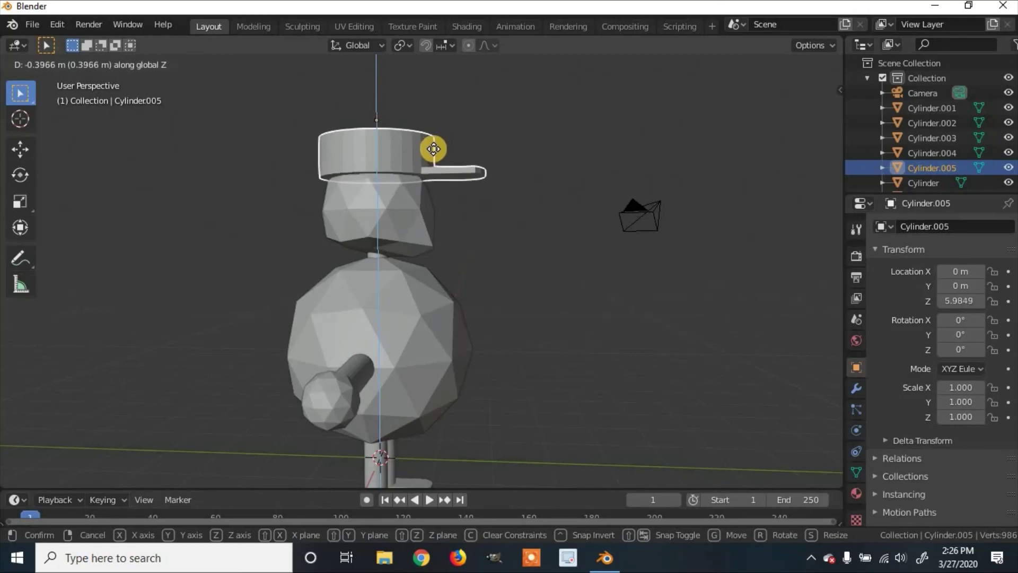
pyautogui.click(489, 171)
pyautogui.moveTo(489, 171); pyautogui.dragTo(296, 252, button='middle')
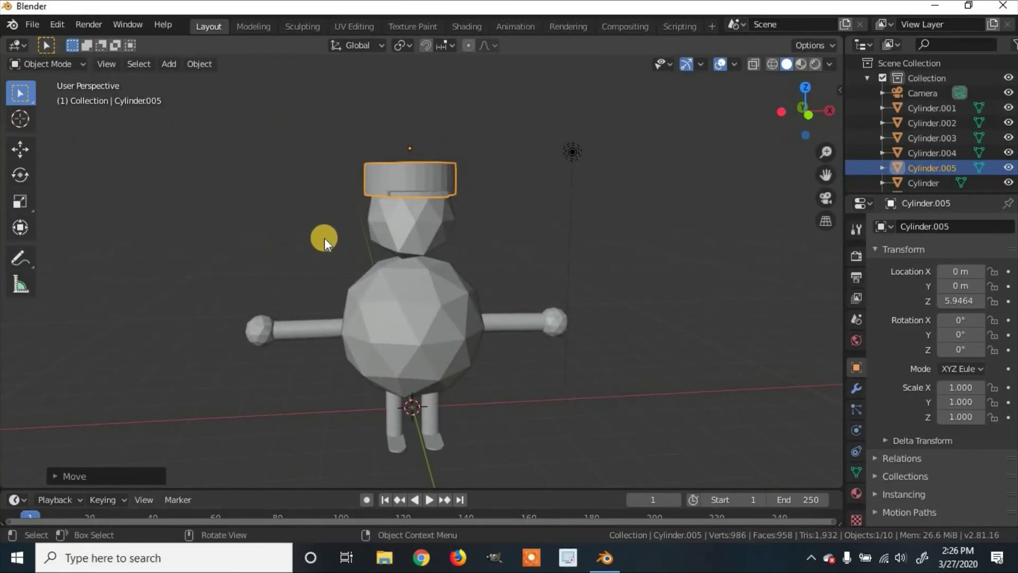